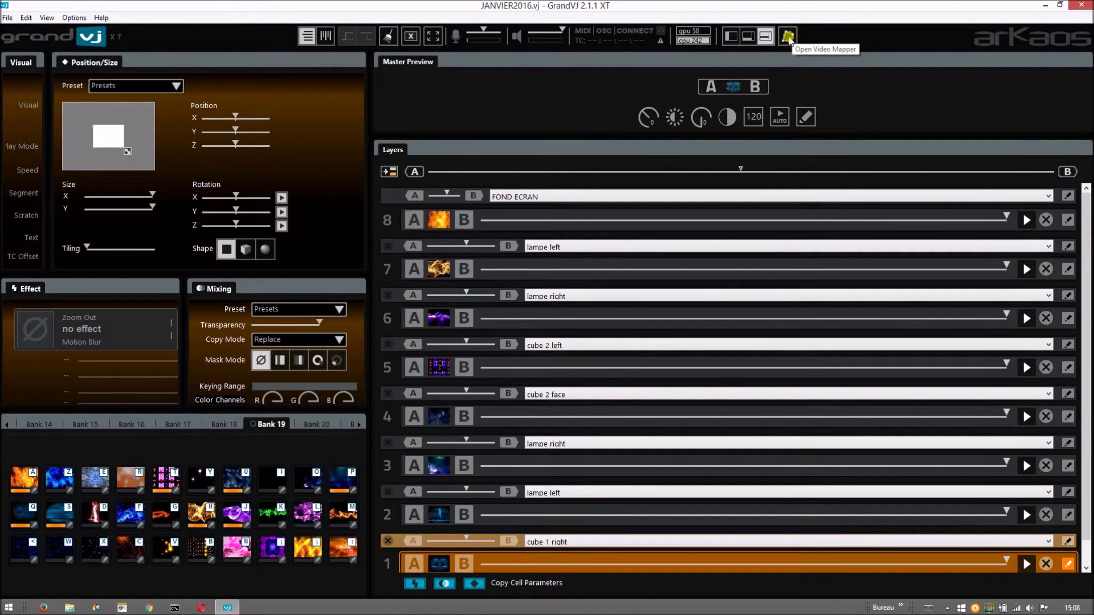
Check the available display modes in the display preferences and leave the preferences without changing anything.
{"action": "left_click", "coordinate": [15, 19]}
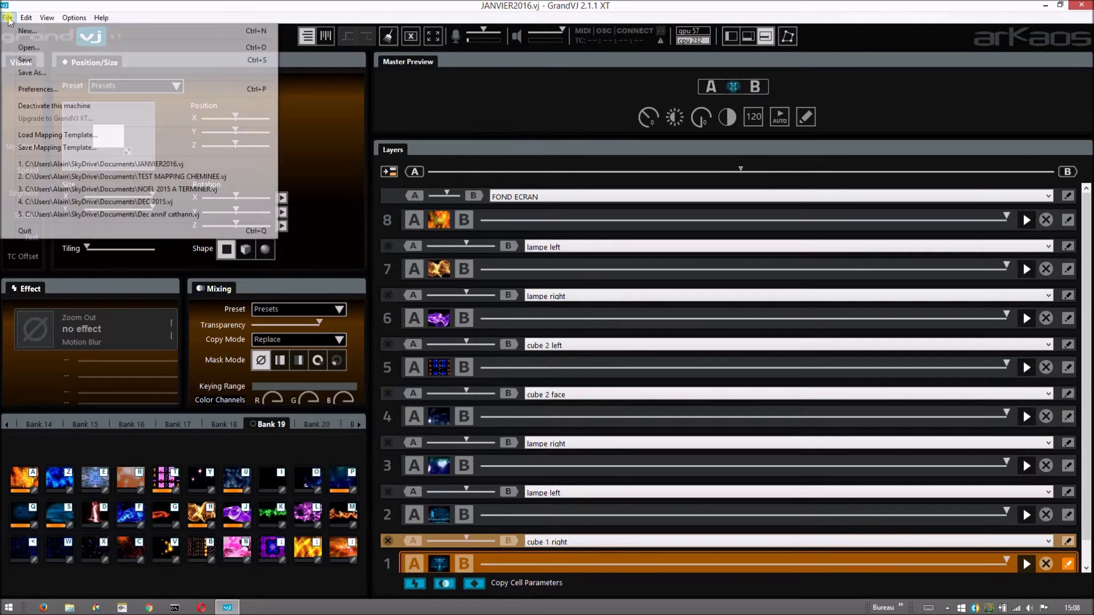
{"action": "left_click", "coordinate": [34, 90]}
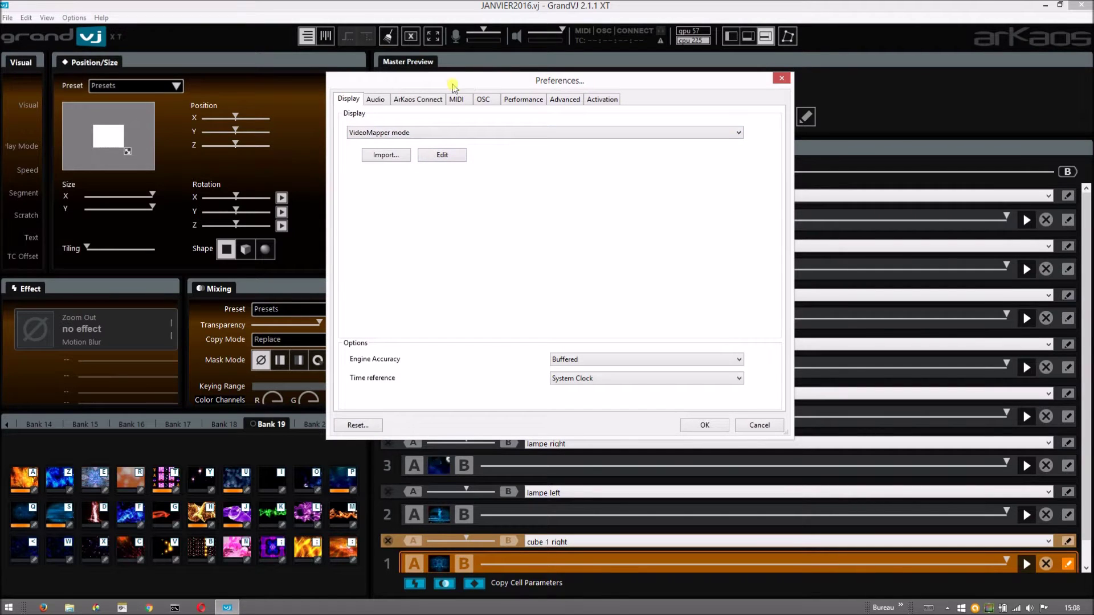
{"action": "left_click", "coordinate": [511, 135]}
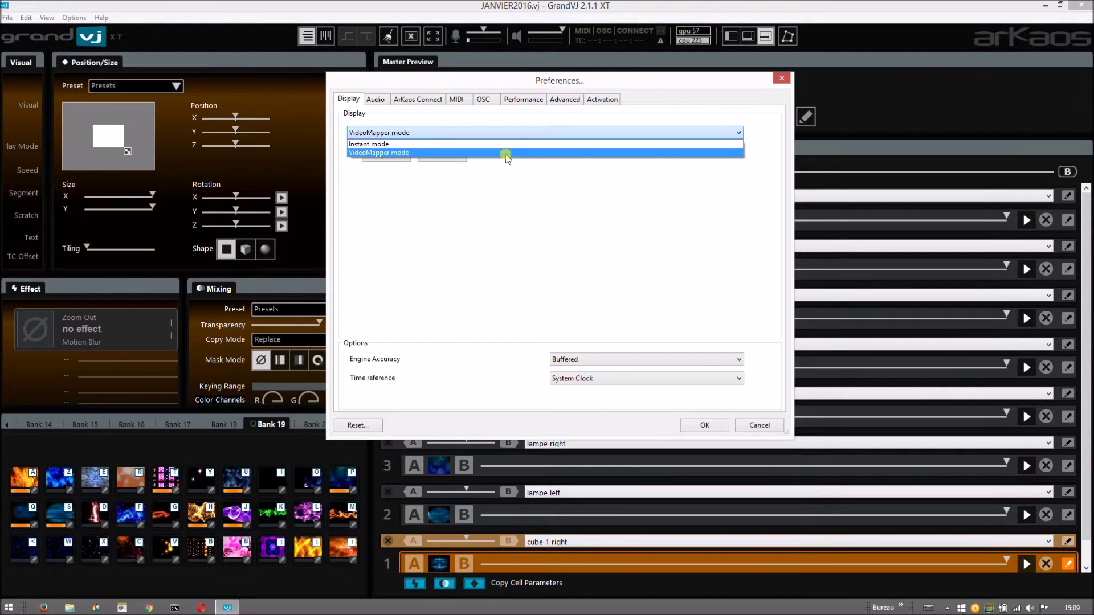
{"action": "left_click", "coordinate": [759, 428]}
{"action": "left_click", "coordinate": [759, 426]}
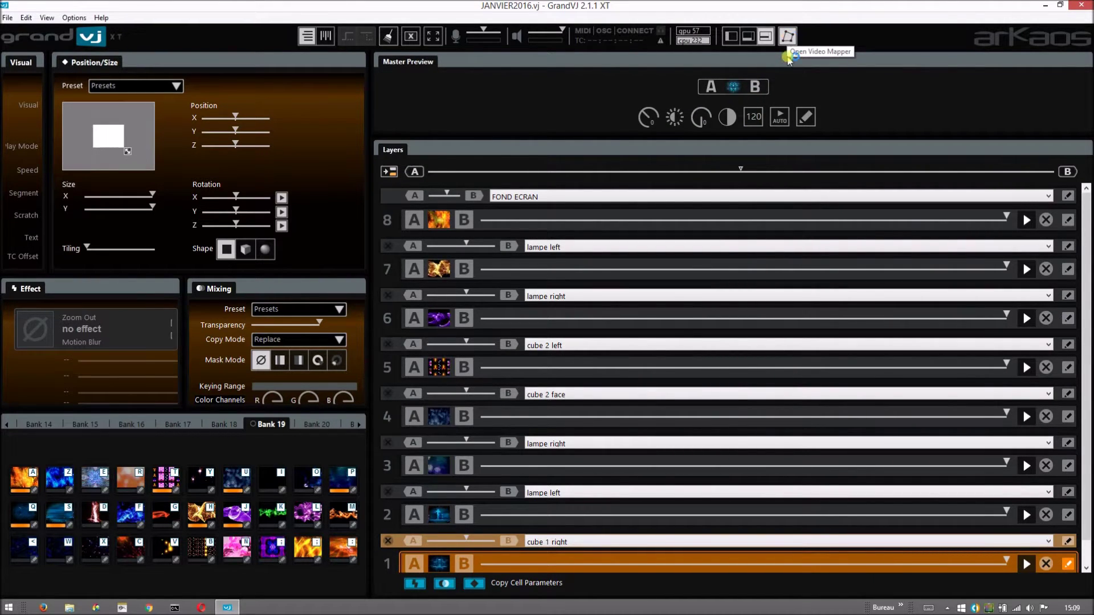
Launch the Video Mapper, dismiss the engine message and maximize the VideoMapper window.
{"action": "left_click", "coordinate": [788, 36]}
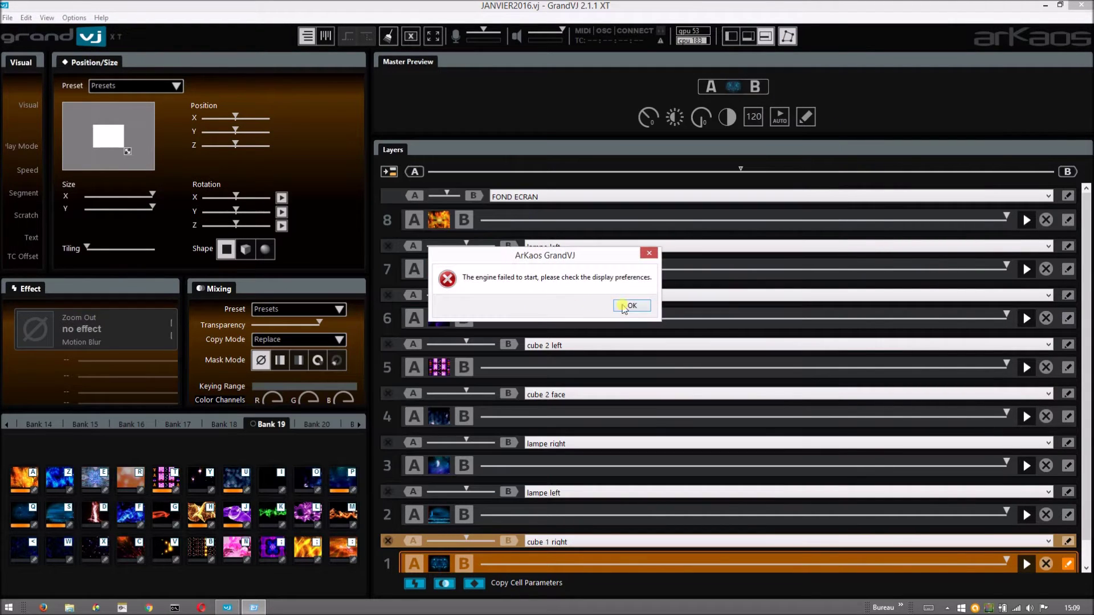
{"action": "left_click", "coordinate": [626, 307]}
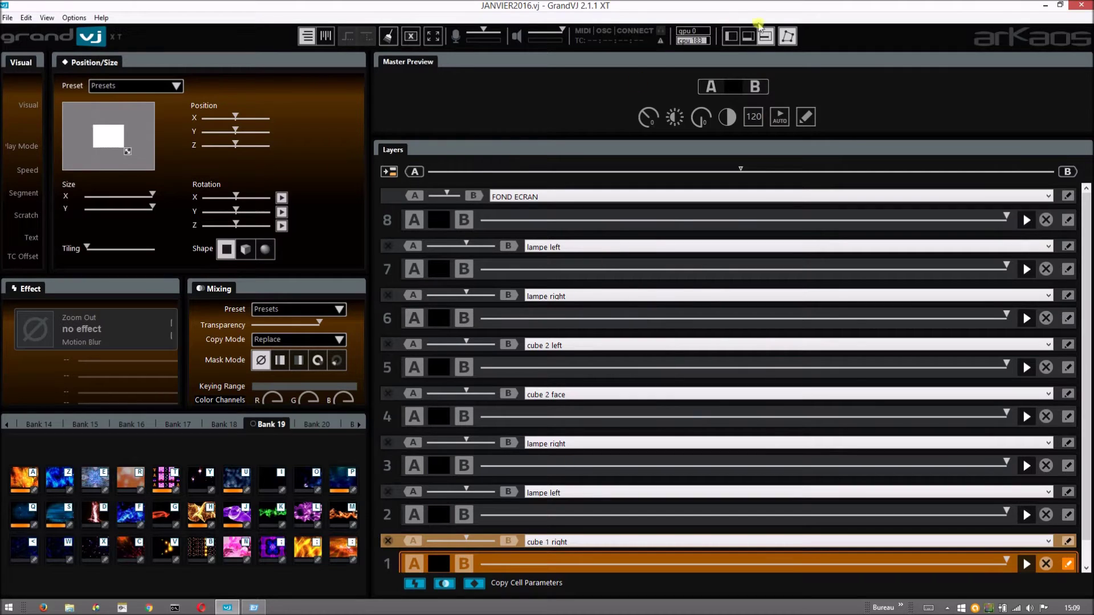
{"action": "left_click", "coordinate": [255, 607]}
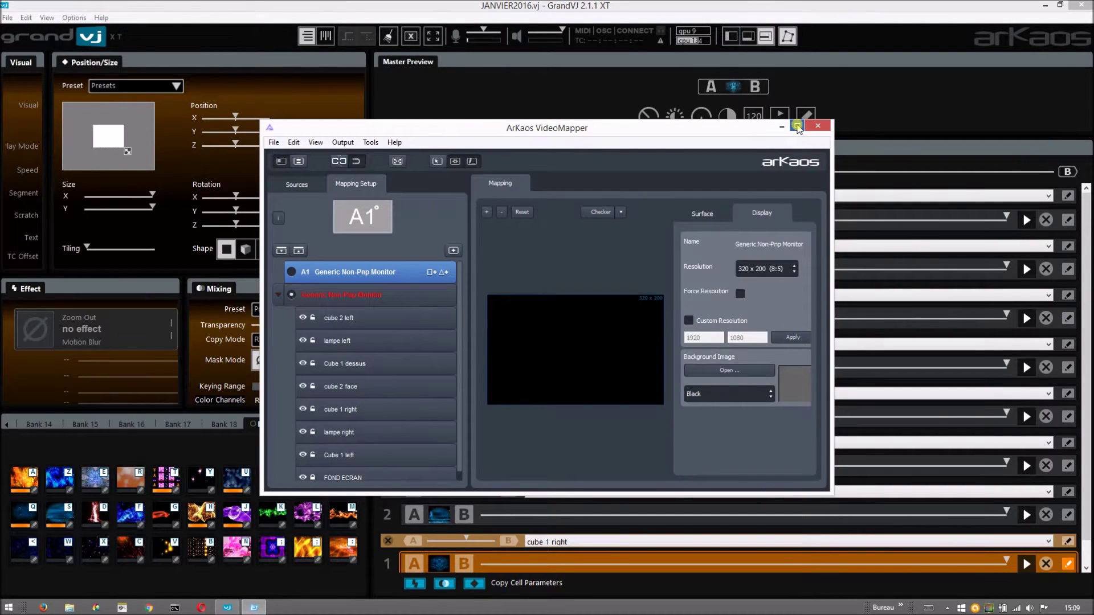
{"action": "left_click", "coordinate": [797, 126]}
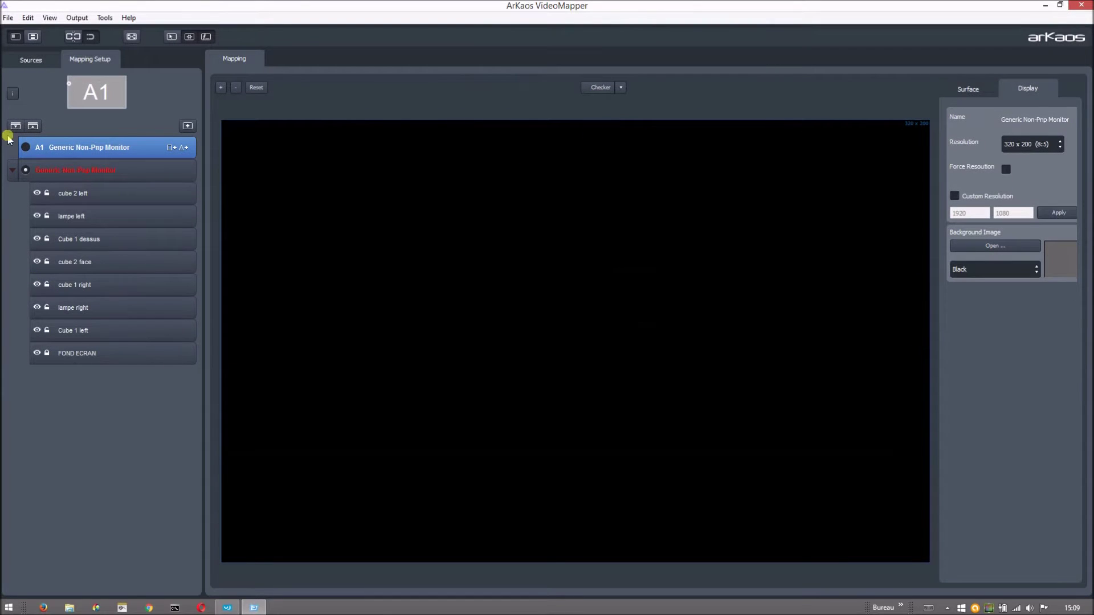
Choose Test Card 4x3.png as the source image and return to the mapping setup.
{"action": "left_click", "coordinate": [31, 67]}
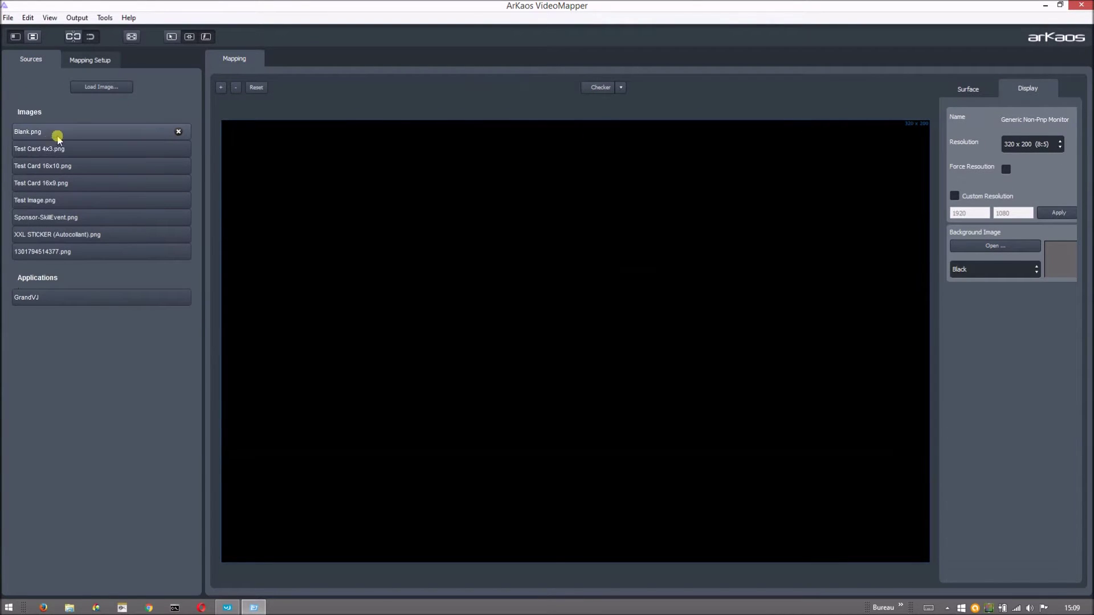
{"action": "left_click", "coordinate": [45, 151]}
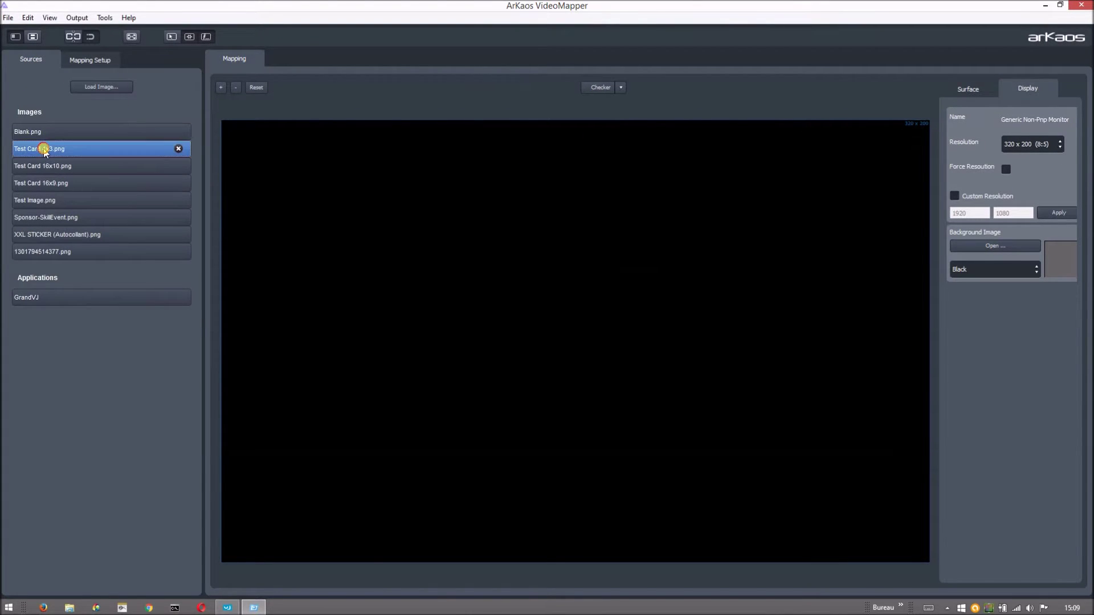
{"action": "left_click", "coordinate": [84, 61]}
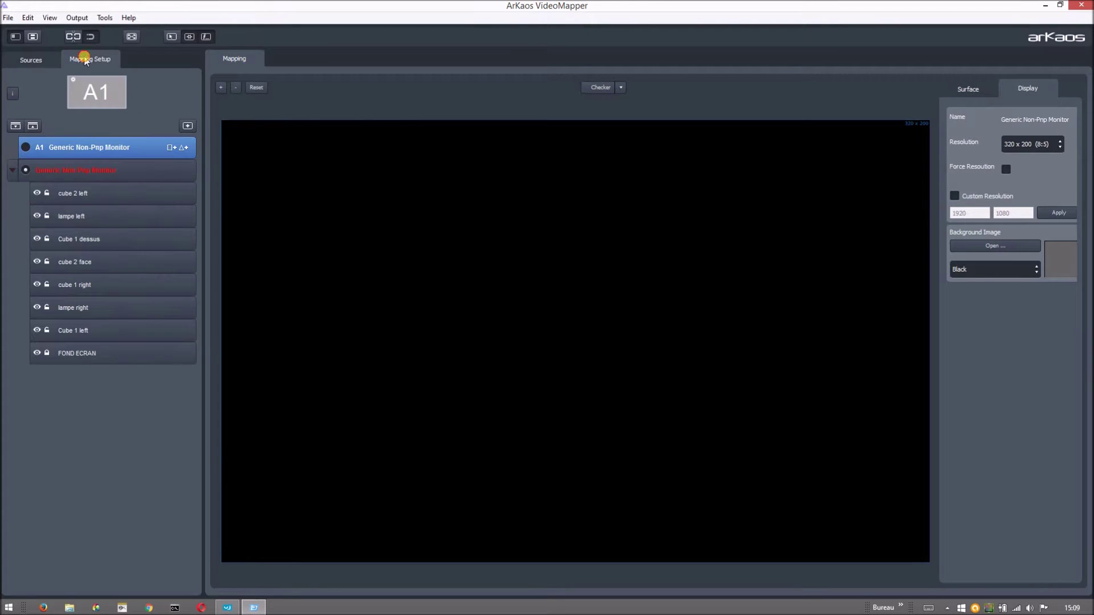
Select the surfaces cube 2 left, lampe left and Cube 1 dessus in turn to locate them in the mapping.
{"action": "left_click", "coordinate": [54, 193]}
{"action": "left_click", "coordinate": [53, 220]}
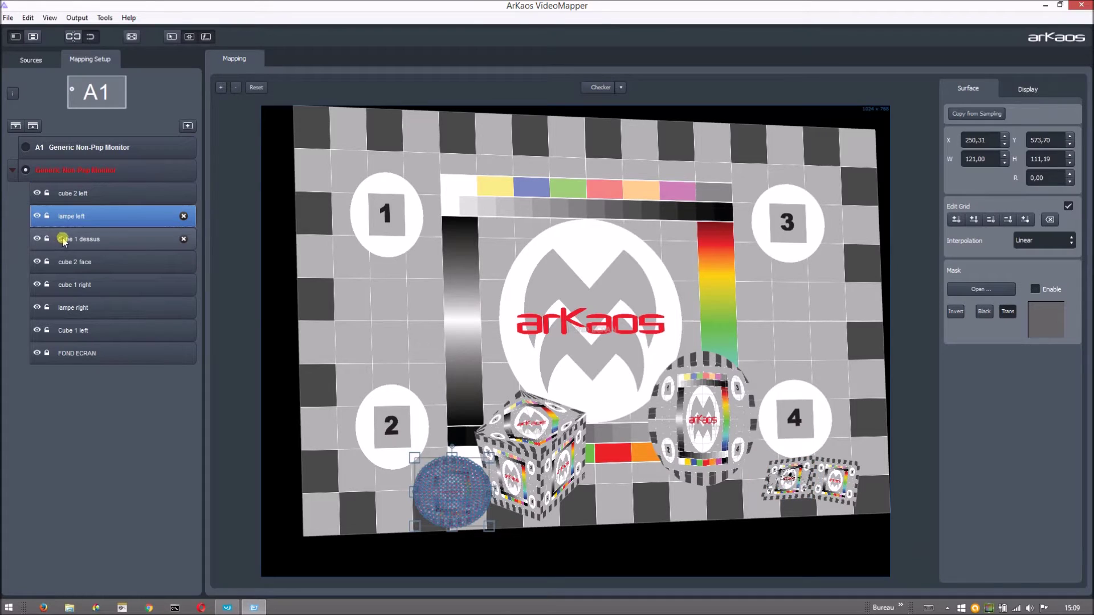
{"action": "left_click", "coordinate": [64, 239]}
Switch the mapping source between Test Card 16x9.png and the GrandVJ application, ending on Test Card 16x9.png.
{"action": "left_click", "coordinate": [31, 59]}
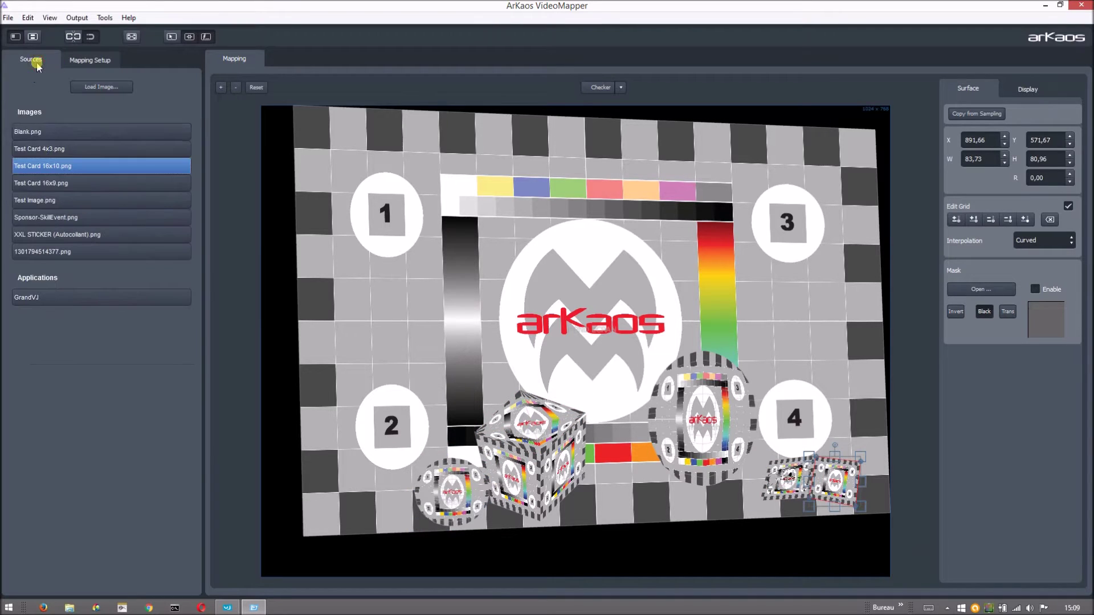
{"action": "left_click", "coordinate": [54, 185]}
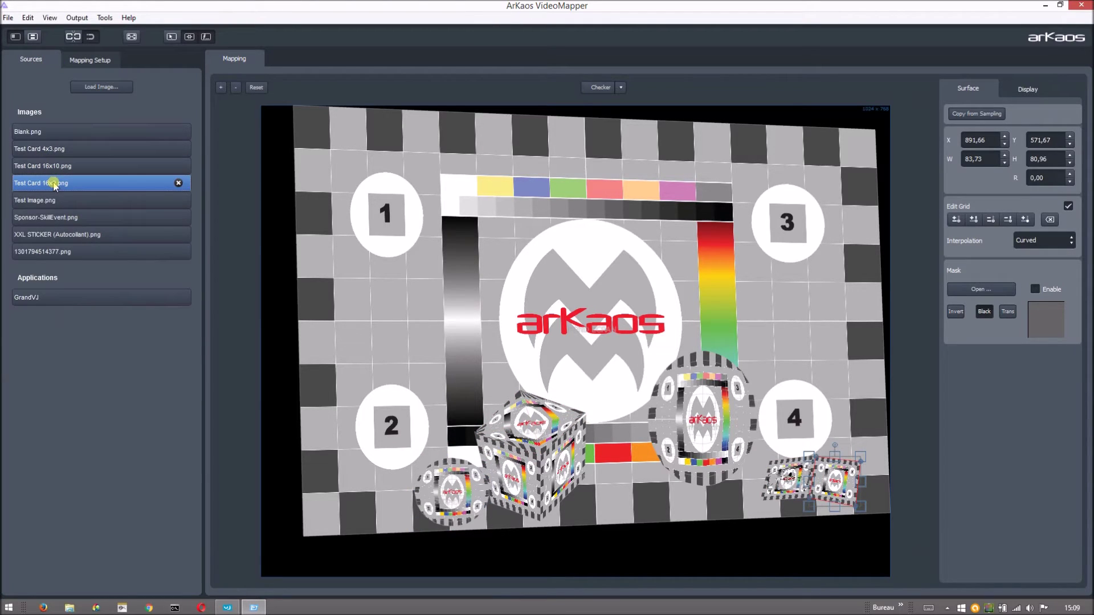
{"action": "left_click", "coordinate": [51, 297]}
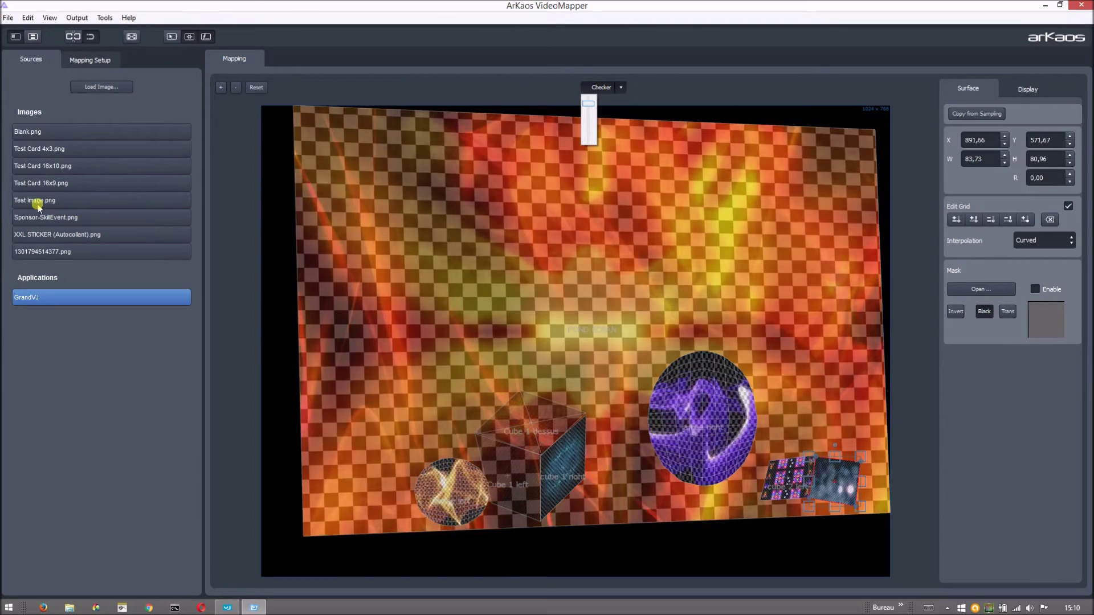
{"action": "left_click", "coordinate": [60, 183]}
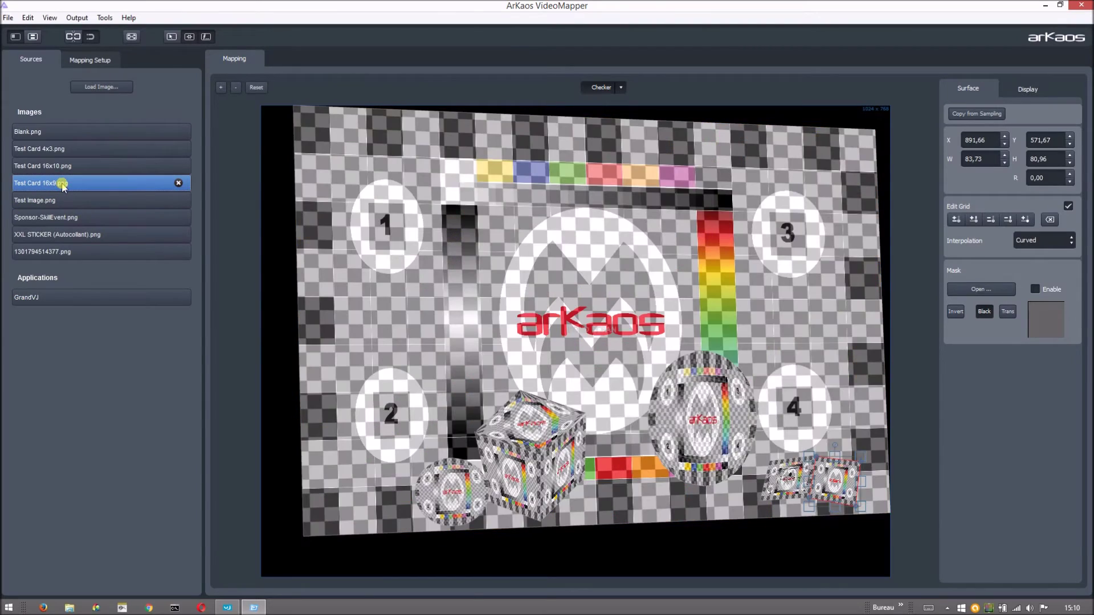
Turn off the checker overlay on the mapped surfaces around the large cube.
{"action": "scroll", "coordinate": [509, 476], "scroll_direction": "up", "scroll_amount": 5}
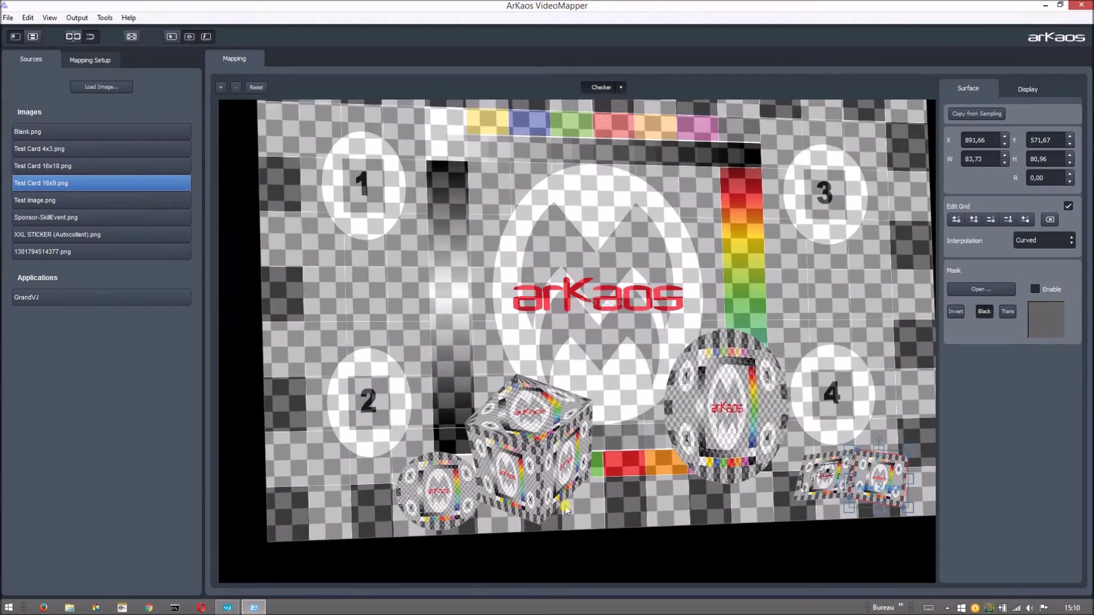
{"action": "scroll", "coordinate": [514, 484], "scroll_direction": "down", "scroll_amount": 5}
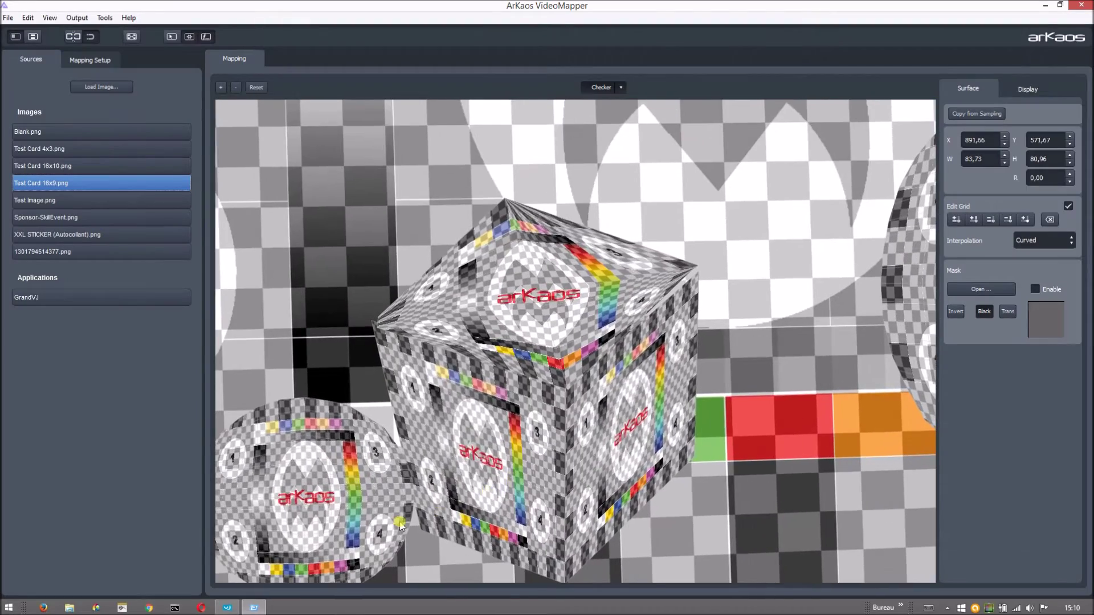
{"action": "scroll", "coordinate": [435, 513], "scroll_direction": "down", "scroll_amount": 1}
{"action": "scroll", "coordinate": [376, 525], "scroll_direction": "up", "scroll_amount": 5}
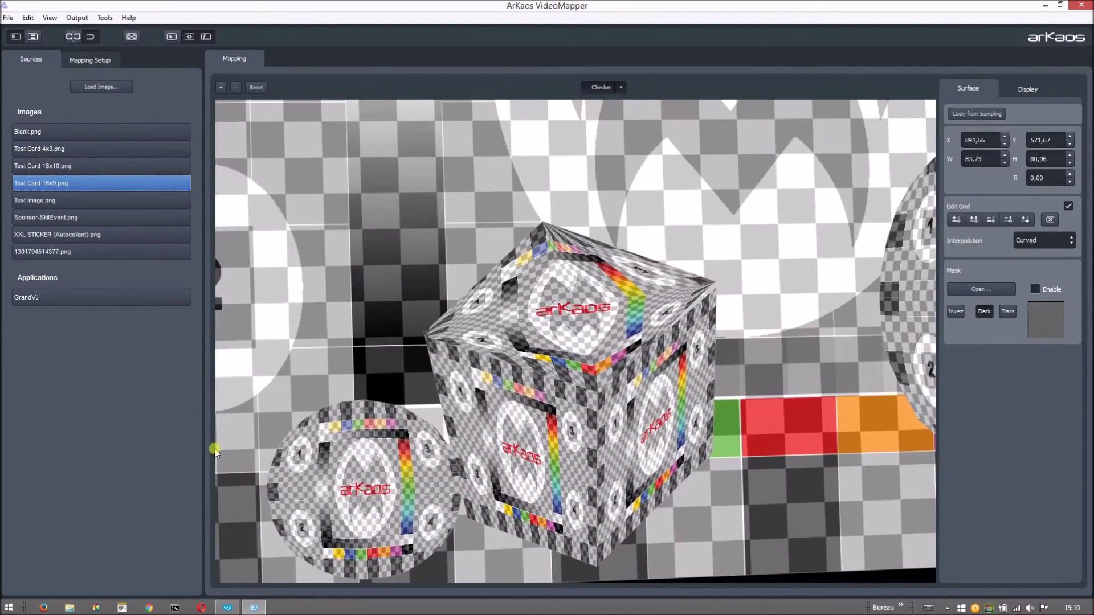
{"action": "left_click", "coordinate": [91, 62]}
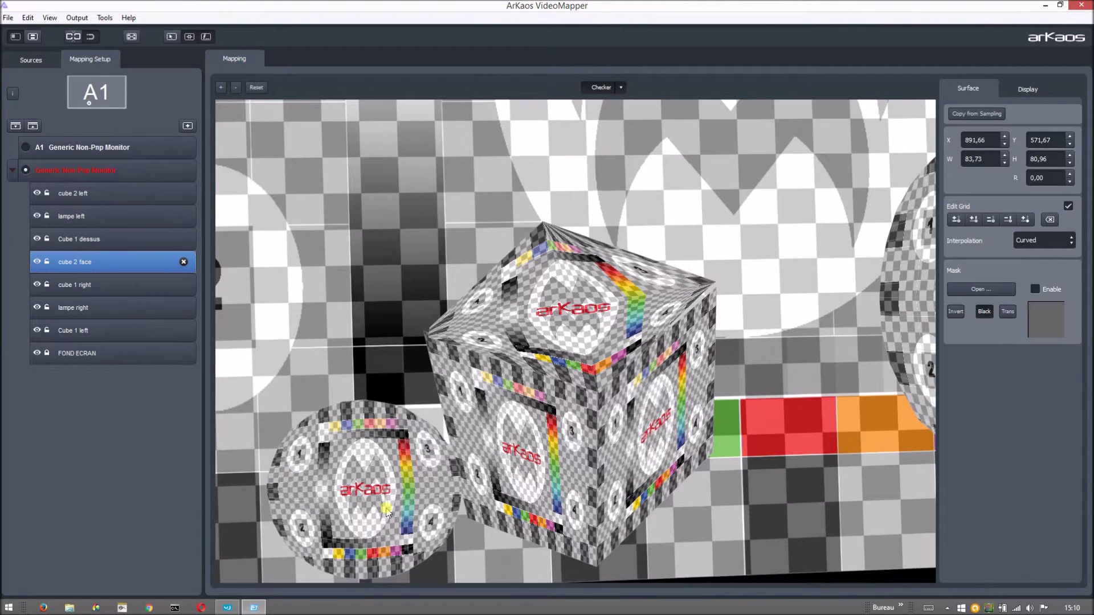
{"action": "left_click", "coordinate": [600, 86]}
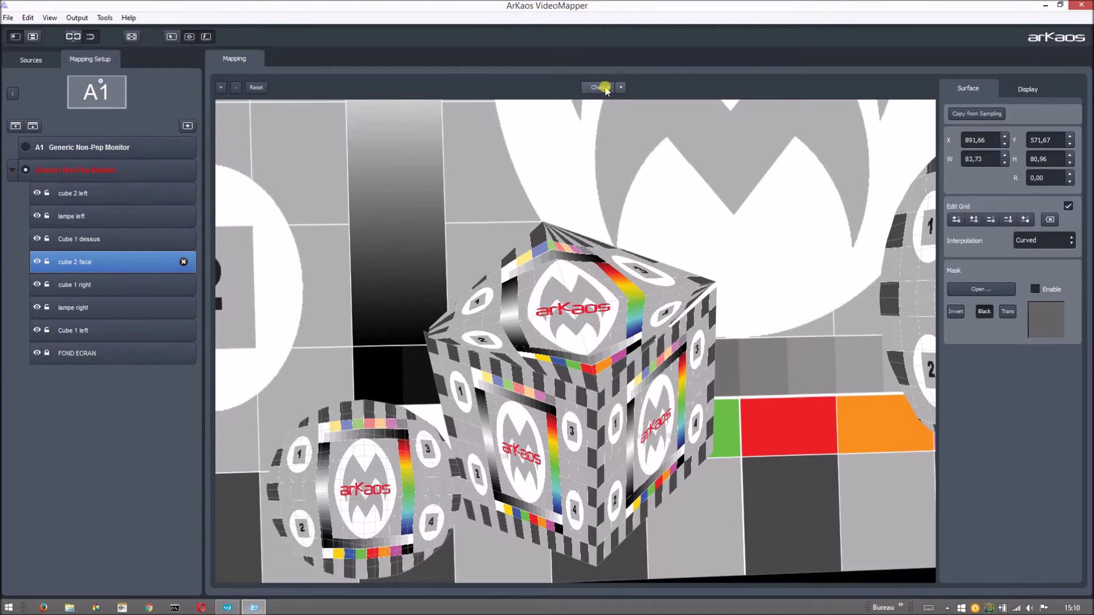
Go through the surfaces cube 1 right, lampe right, Cube 1 left, FOND ECRAN and cube 2 face to examine each one.
{"action": "left_click", "coordinate": [91, 285]}
{"action": "left_click", "coordinate": [84, 313]}
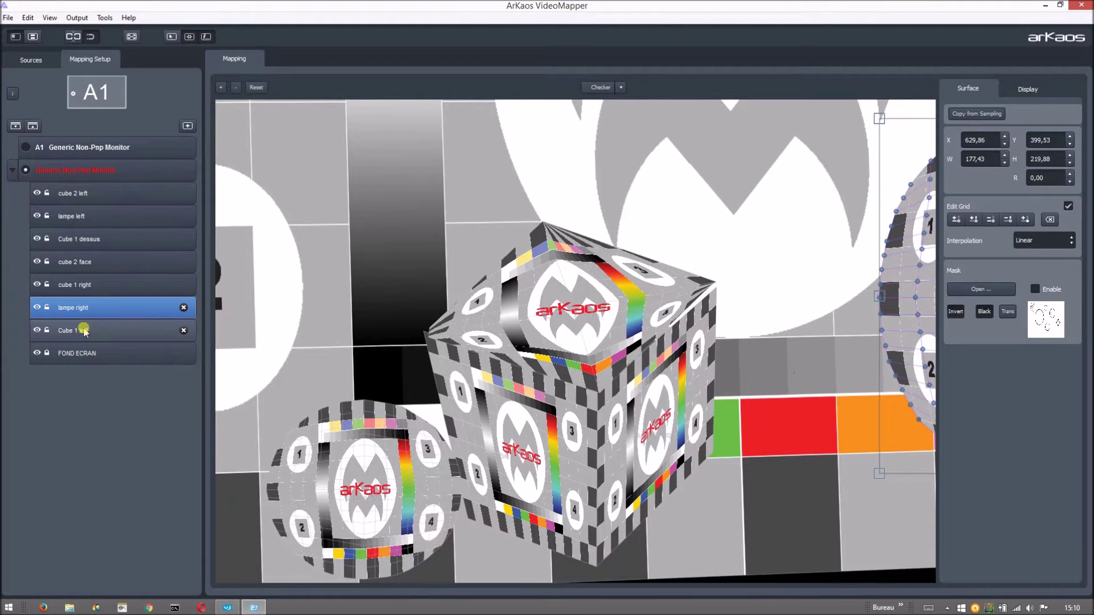
{"action": "left_click", "coordinate": [84, 332]}
{"action": "left_click", "coordinate": [56, 353]}
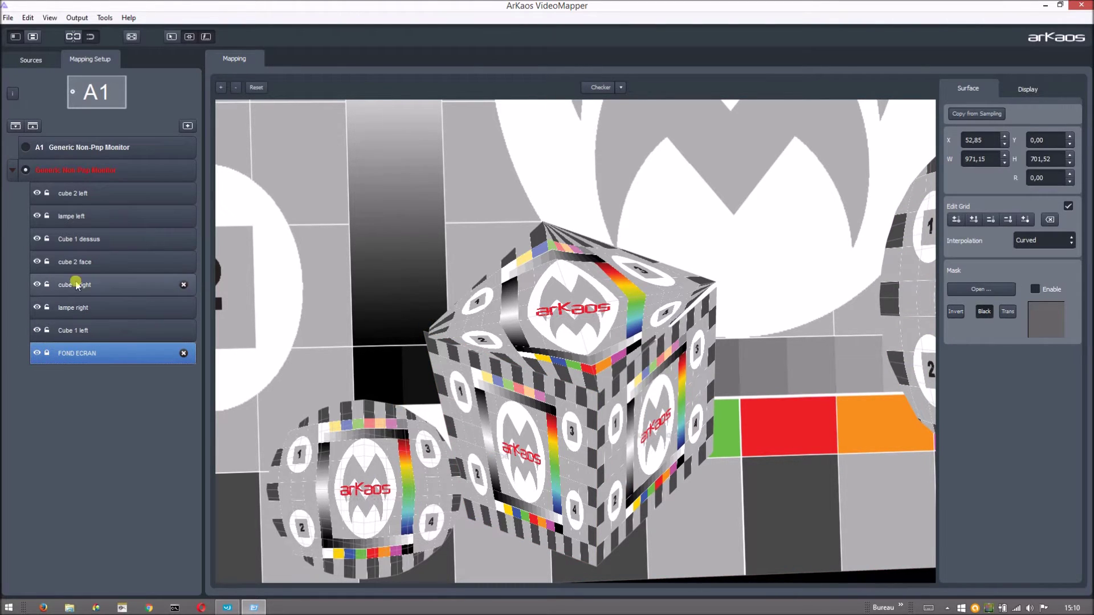
{"action": "left_click", "coordinate": [92, 262]}
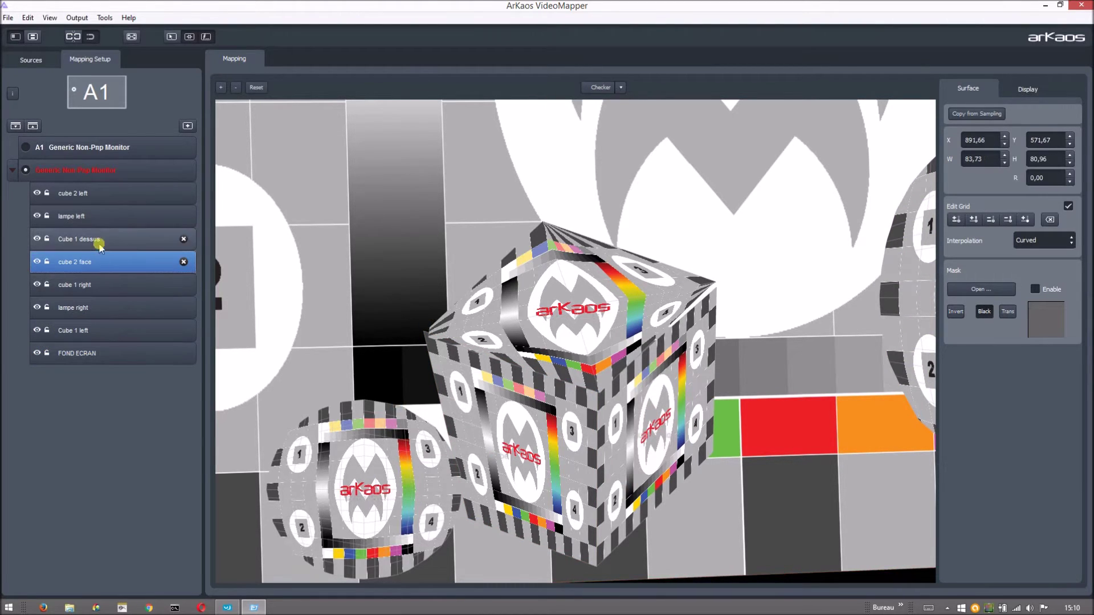
Show the crop panel for the Cube 1 dessus surface and rotate its sampling area to 19,55.
{"action": "left_click", "coordinate": [97, 240]}
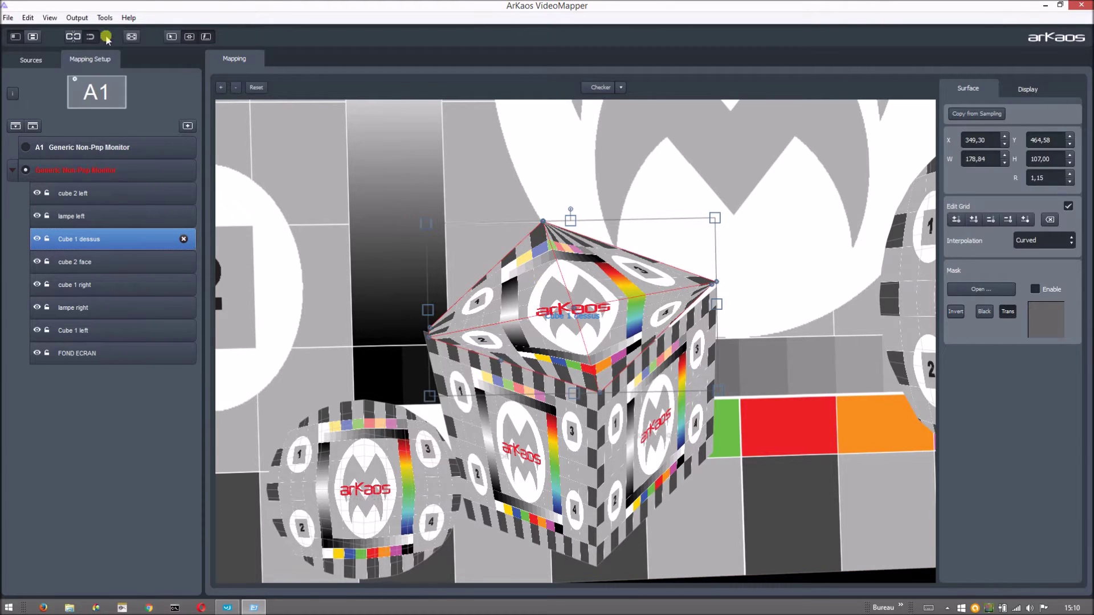
{"action": "left_click", "coordinate": [50, 19]}
{"action": "left_click", "coordinate": [64, 57]}
{"action": "mouse_move", "coordinate": [719, 184]}
{"action": "left_mouse_down"}
{"action": "mouse_move", "coordinate": [725, 197]}
{"action": "mouse_move", "coordinate": [721, 183]}
{"action": "left_mouse_up"}
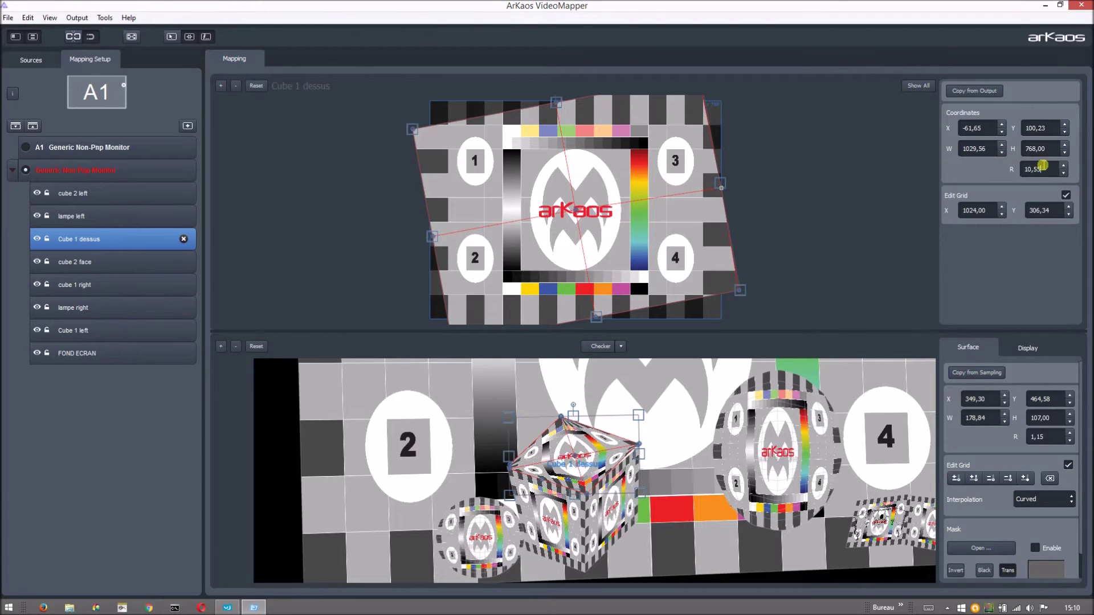
{"action": "scroll", "coordinate": [1046, 167], "scroll_direction": "down", "scroll_amount": 2}
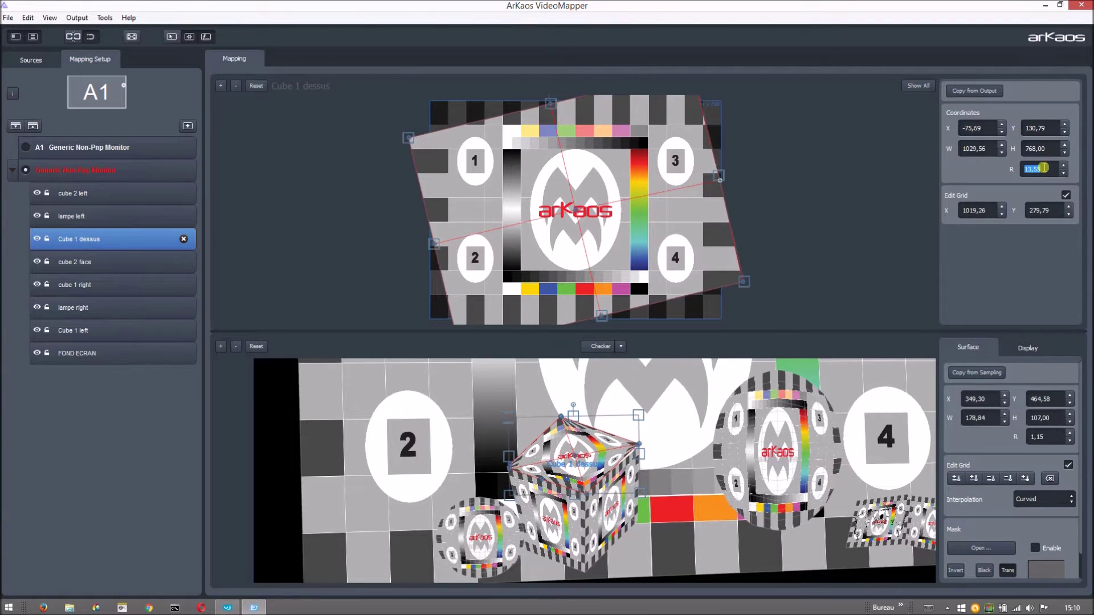
{"action": "scroll", "coordinate": [1057, 166], "scroll_direction": "up", "scroll_amount": 20}
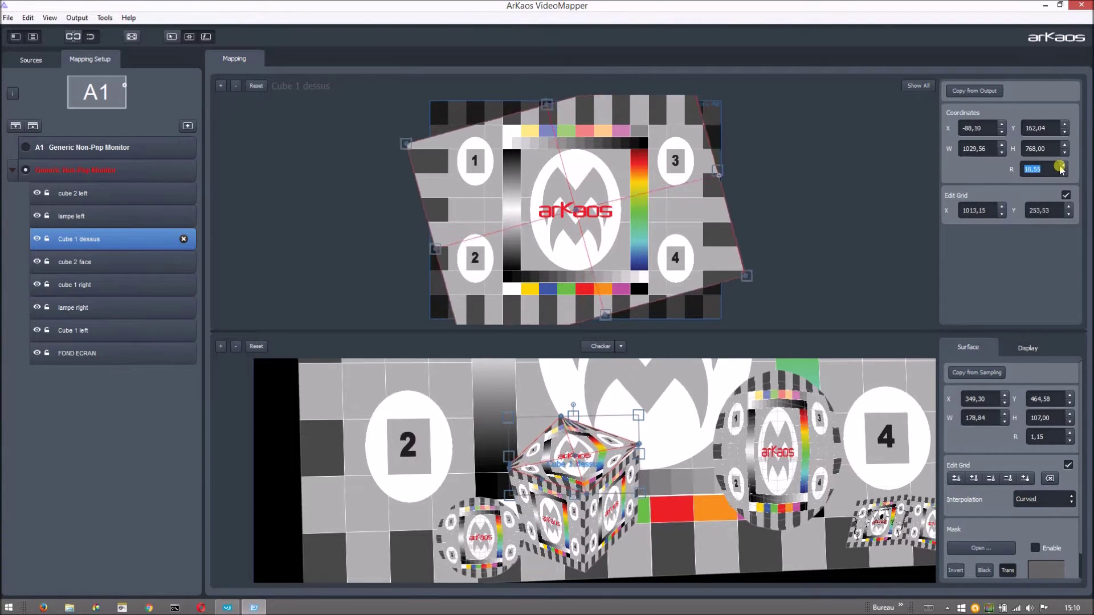
{"action": "scroll", "coordinate": [1061, 169], "scroll_direction": "down", "scroll_amount": 16}
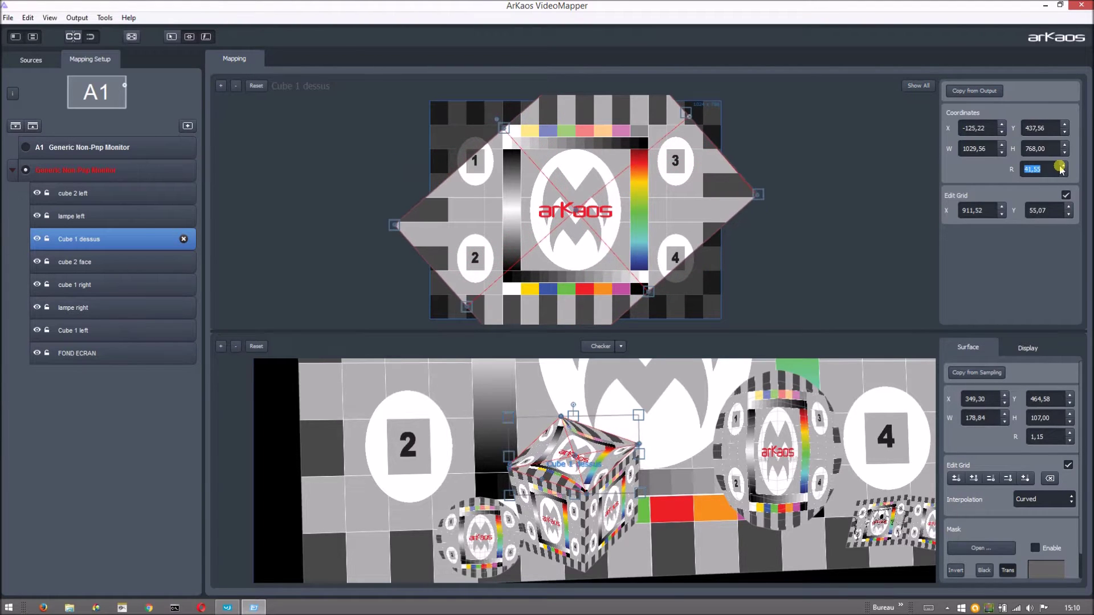
{"action": "scroll", "coordinate": [1061, 169], "scroll_direction": "down", "scroll_amount": 2}
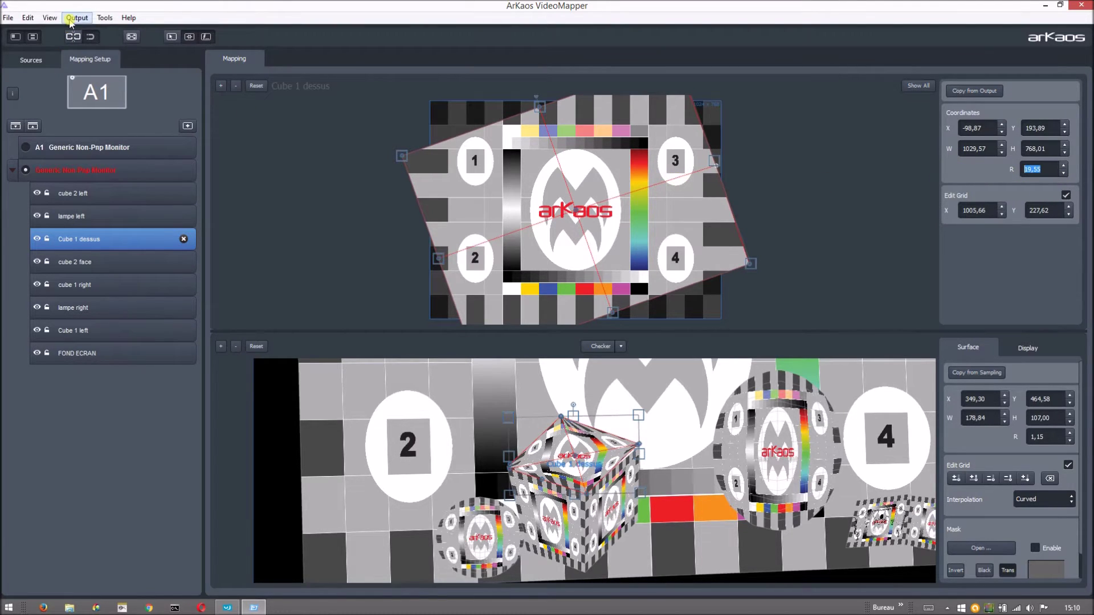
Hide the crop panel and reset the mapping view to show the full output.
{"action": "left_click", "coordinate": [49, 18]}
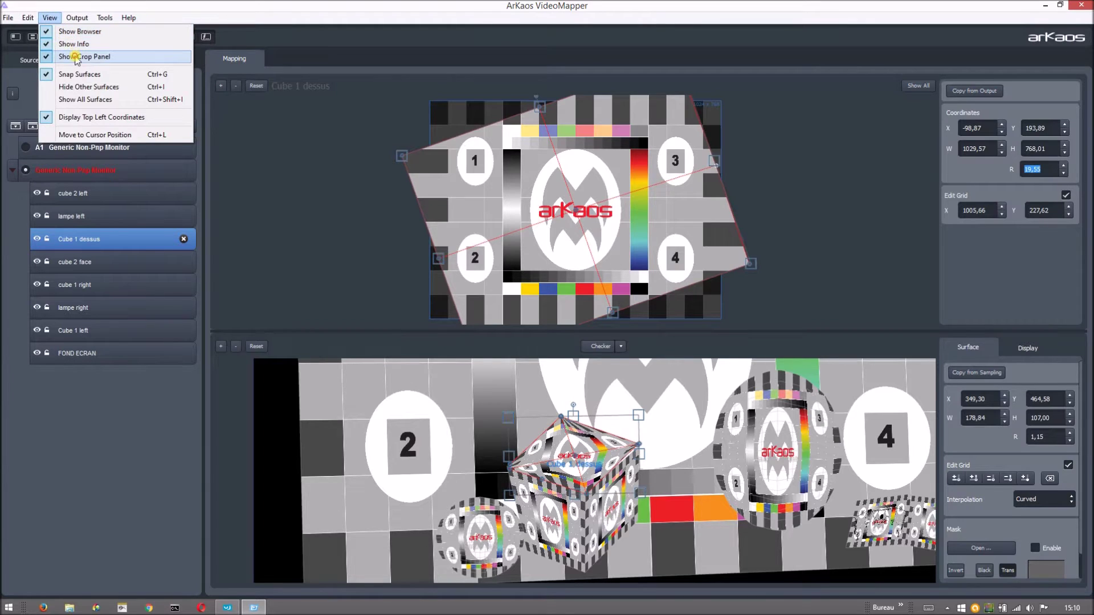
{"action": "left_click", "coordinate": [76, 58]}
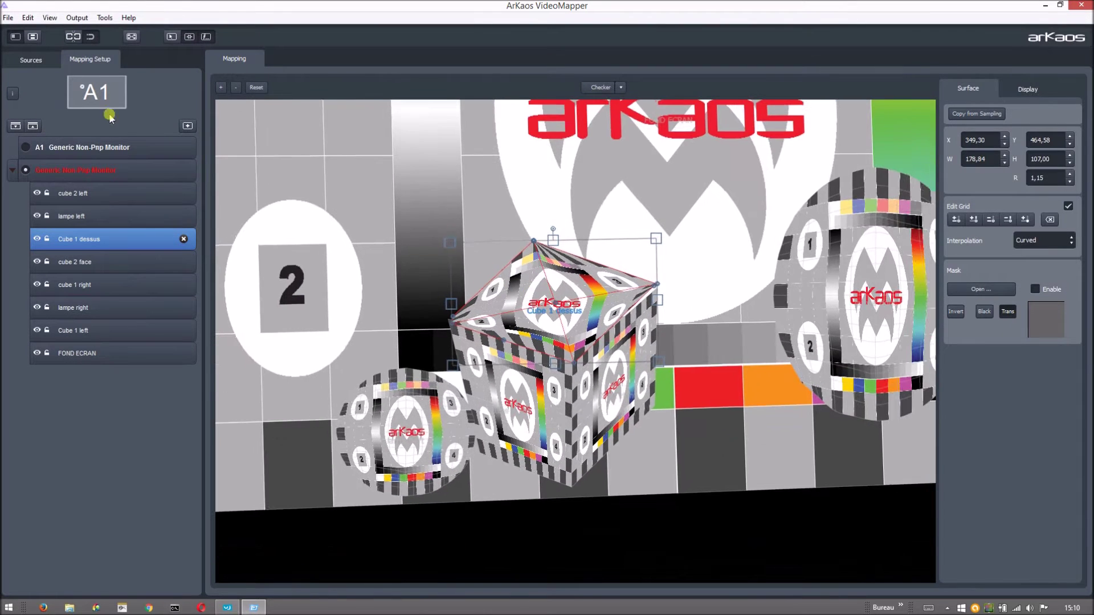
{"action": "left_click", "coordinate": [254, 87]}
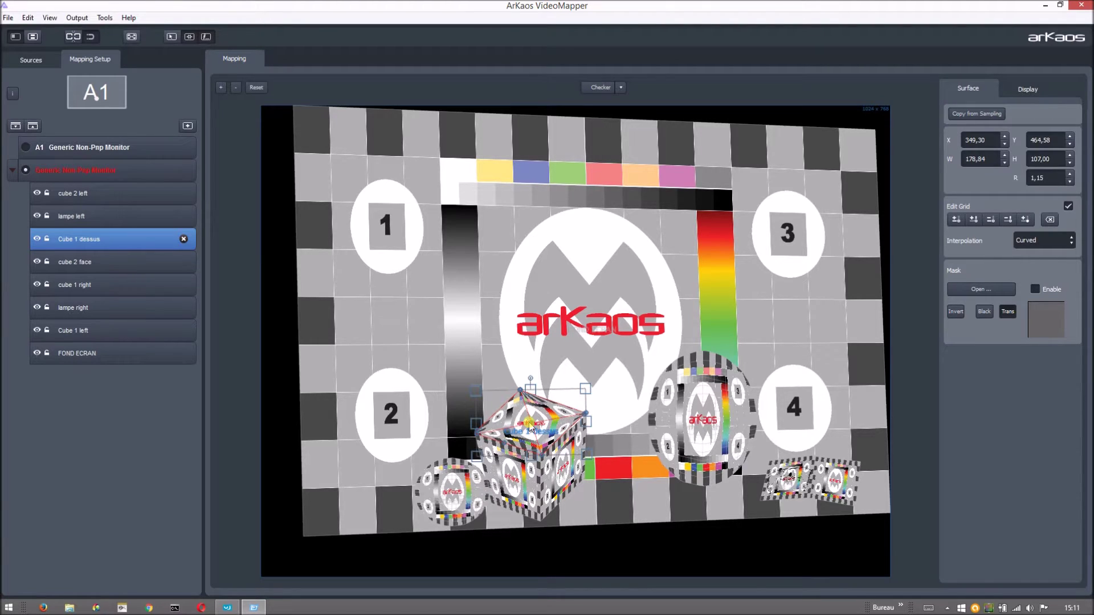
{"action": "left_click", "coordinate": [28, 18]}
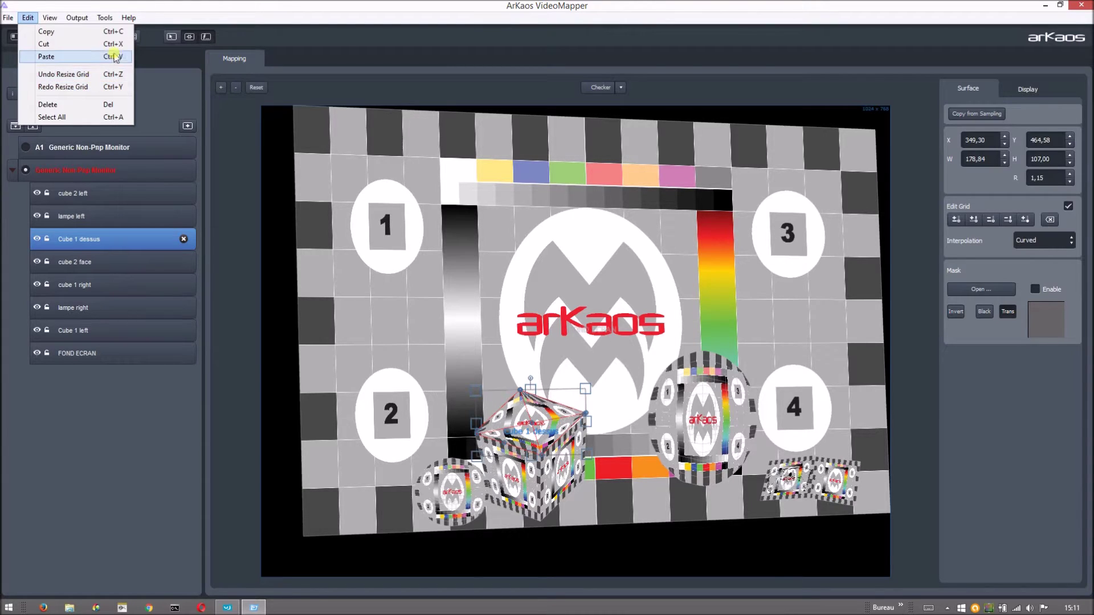
{"action": "left_click", "coordinate": [150, 6]}
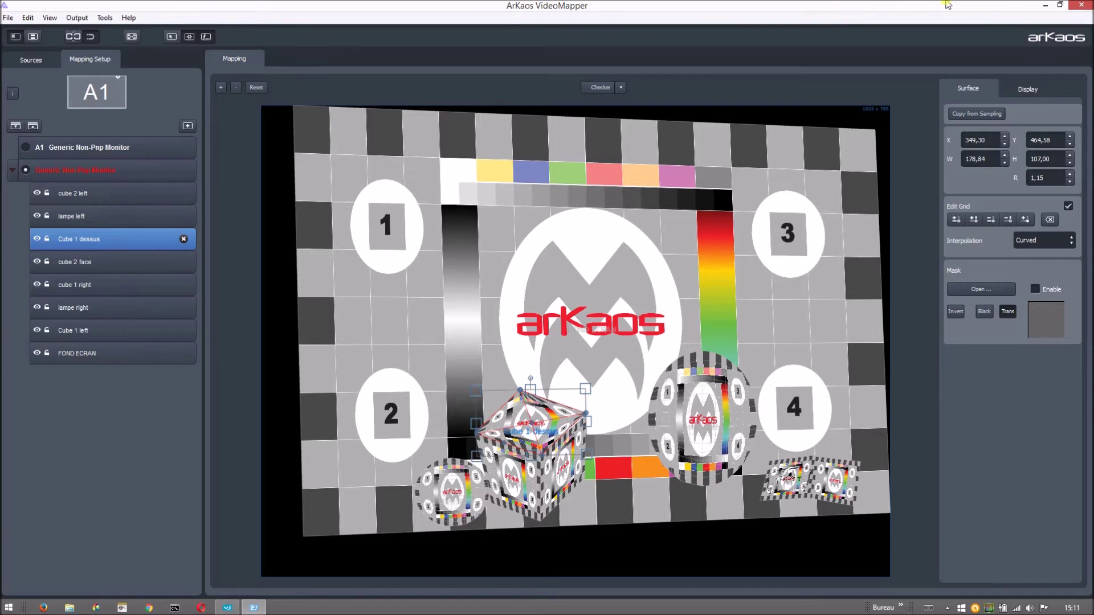
Restore the VideoMapper window down from full screen and size it to sit beside the GrandVJ window.
{"action": "left_click", "coordinate": [1060, 4]}
{"action": "left_click_drag", "start_coordinate": [485, 134], "coordinate": [750, 129]}
{"action": "left_click_drag", "start_coordinate": [134, 39], "coordinate": [0, 6]}
{"action": "left_click_drag", "start_coordinate": [658, 122], "coordinate": [716, 0]}
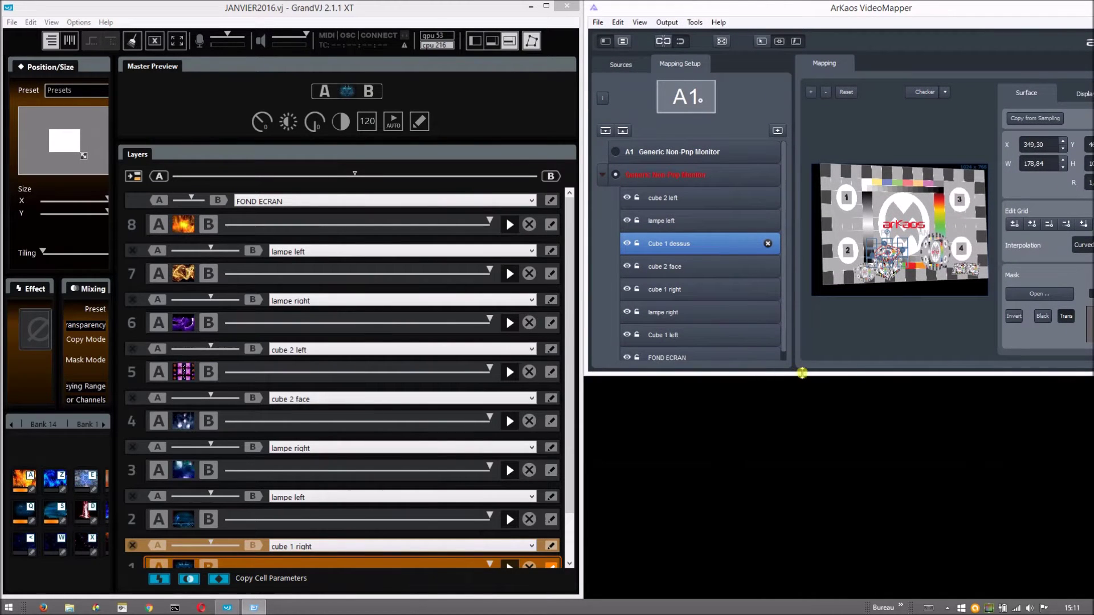
{"action": "left_click_drag", "start_coordinate": [803, 416], "coordinate": [806, 593]}
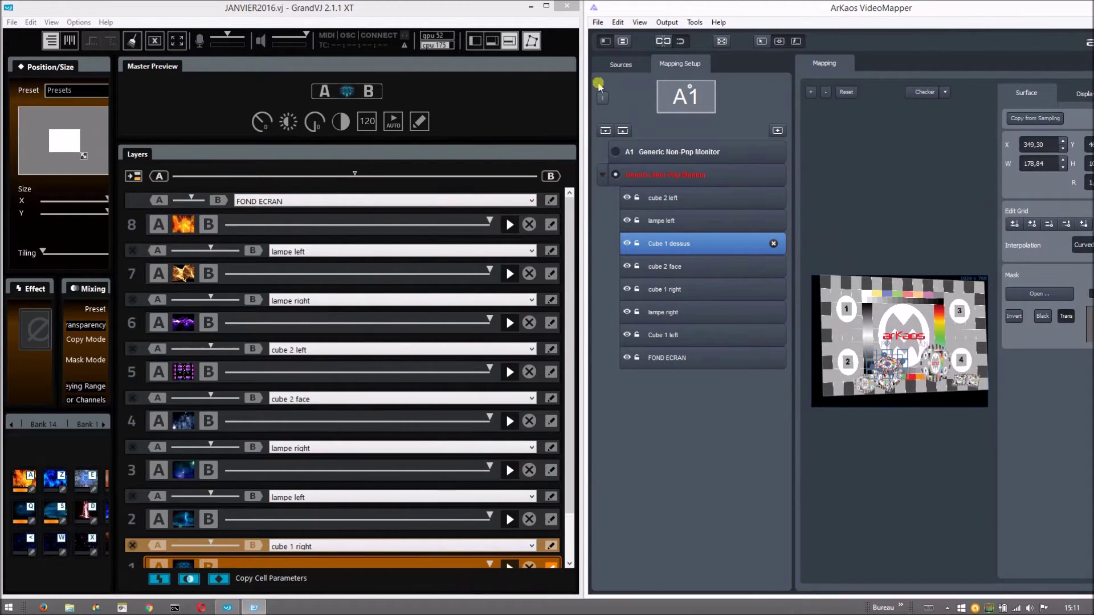
Set GrandVJ as the mapping source and fade its FOND ECRAN layer out and back to full.
{"action": "left_click", "coordinate": [621, 65]}
{"action": "left_click", "coordinate": [645, 302]}
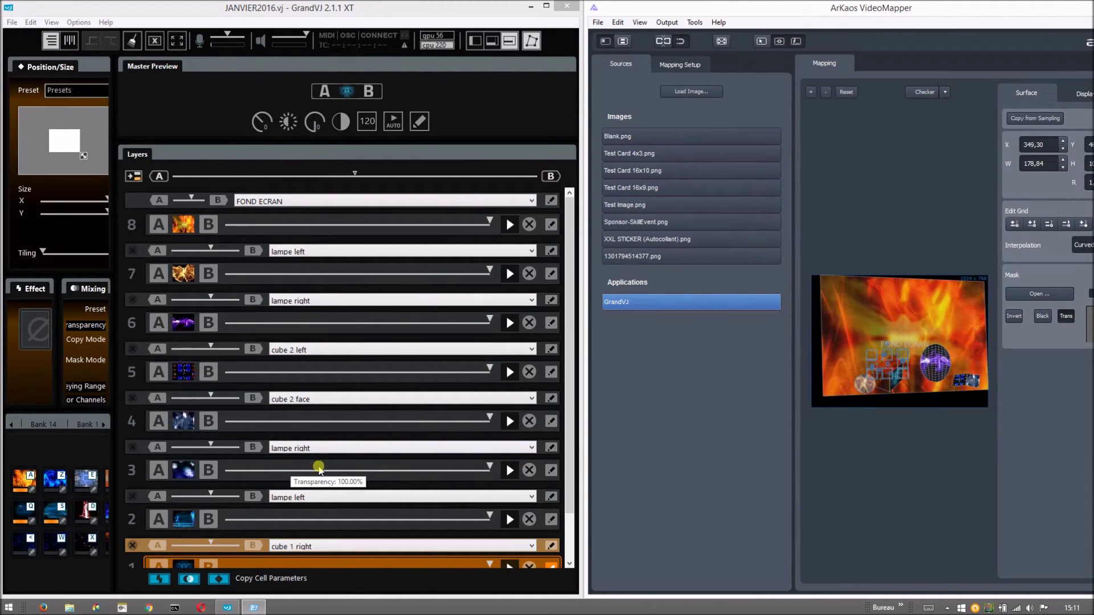
{"action": "left_click_drag", "start_coordinate": [355, 224], "coordinate": [182, 225]}
{"action": "left_click_drag", "start_coordinate": [276, 224], "coordinate": [171, 215]}
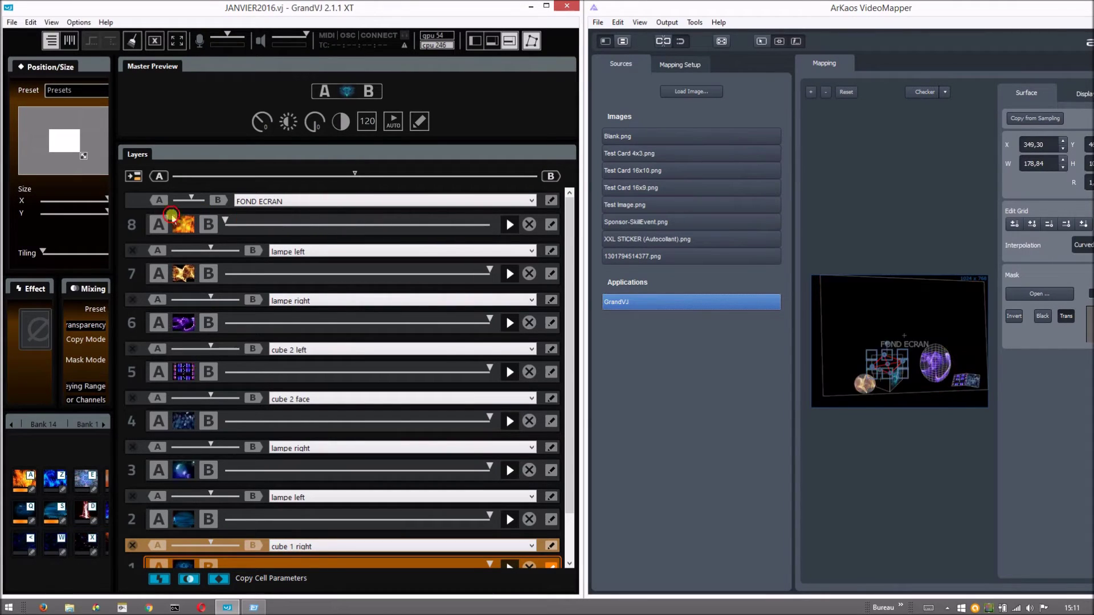
{"action": "left_click_drag", "start_coordinate": [284, 212], "coordinate": [285, 227]}
{"action": "left_click_drag", "start_coordinate": [208, 220], "coordinate": [519, 231]}
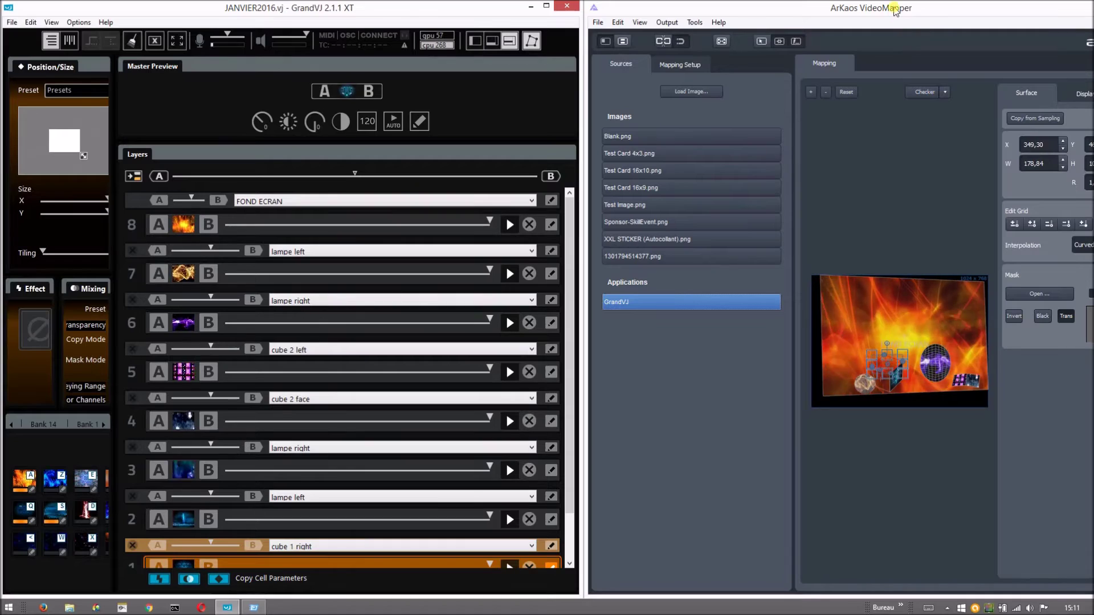
Maximize VideoMapper and start a new mapping, discarding the current one.
{"action": "double_click", "coordinate": [946, 8]}
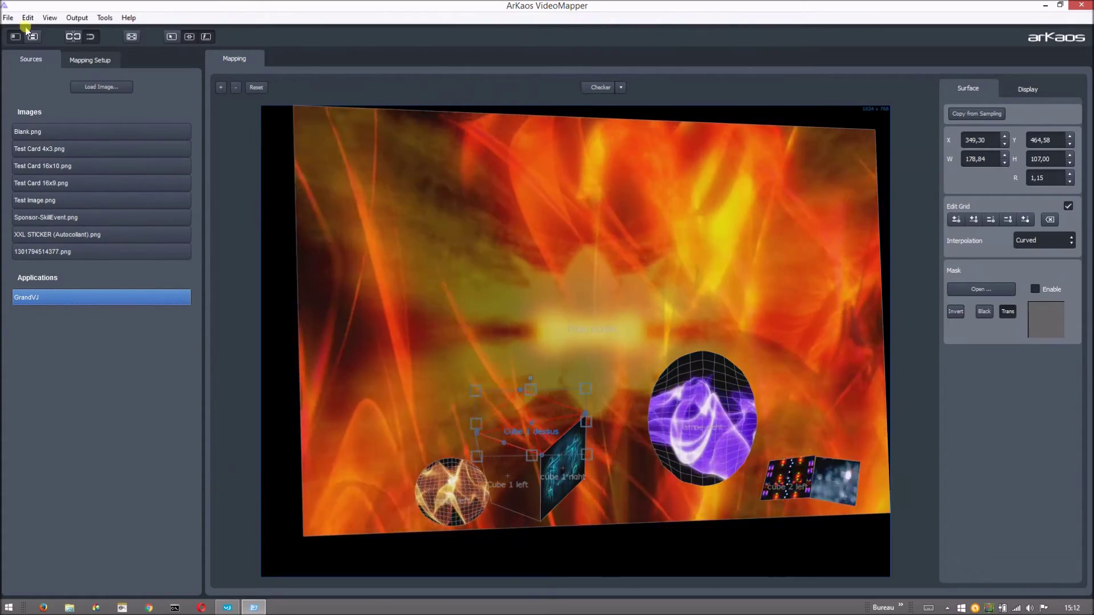
{"action": "left_click", "coordinate": [8, 17]}
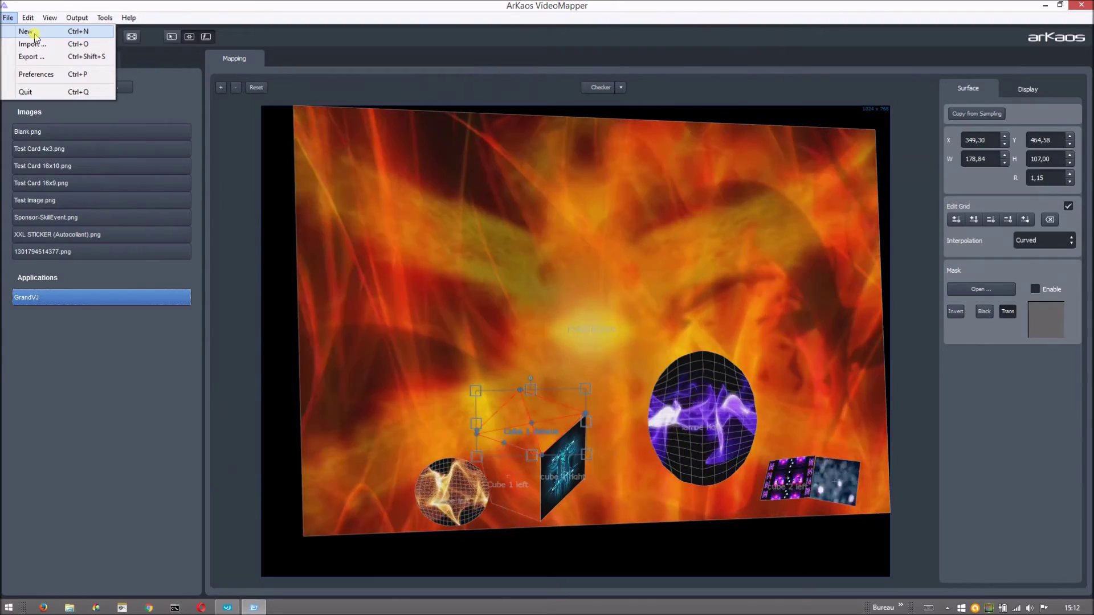
{"action": "left_click", "coordinate": [34, 36]}
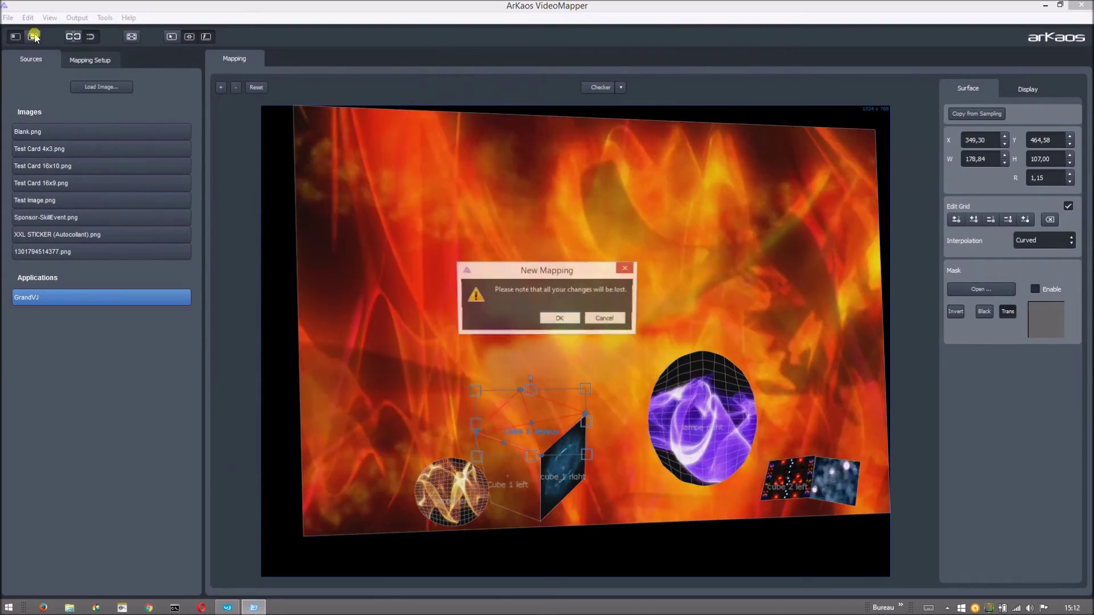
{"action": "left_click", "coordinate": [560, 319]}
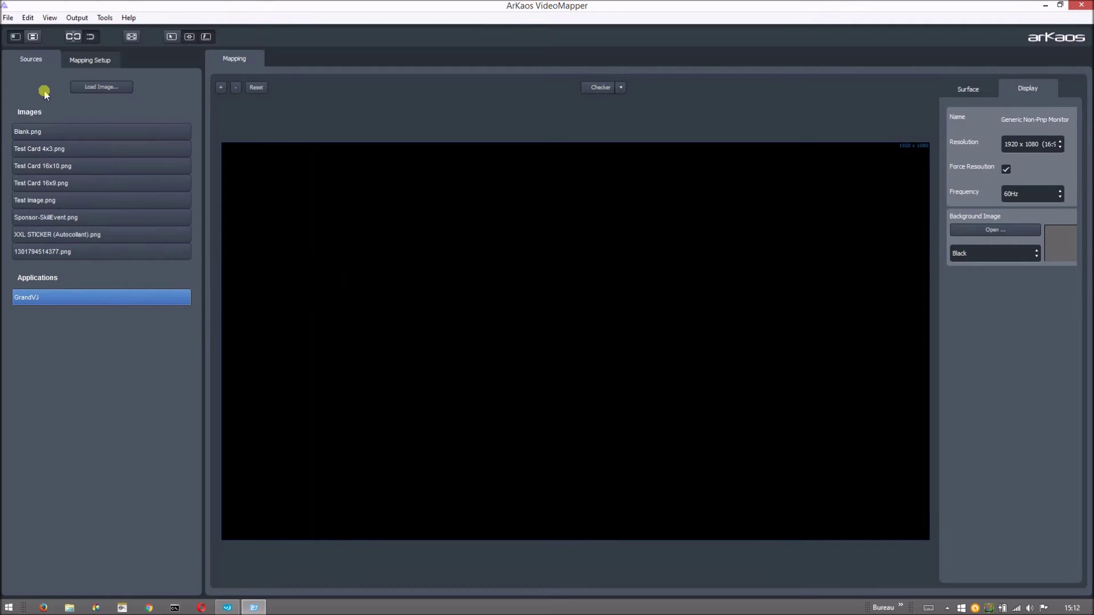
Load ARKAOS SALLE.png as the display's background image.
{"action": "left_click", "coordinate": [1007, 230]}
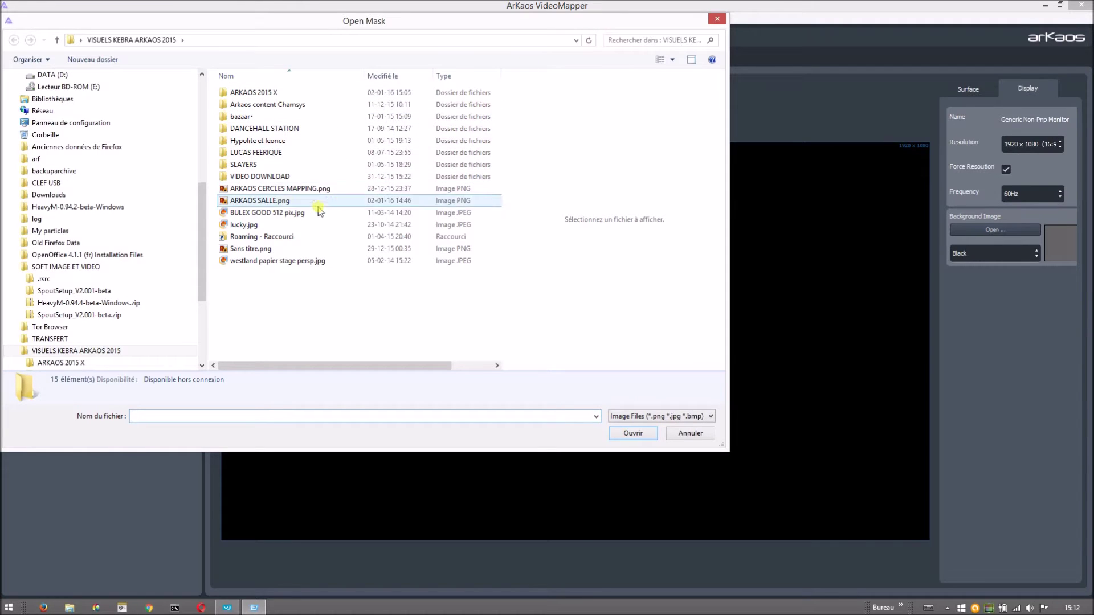
{"action": "double_click", "coordinate": [282, 202]}
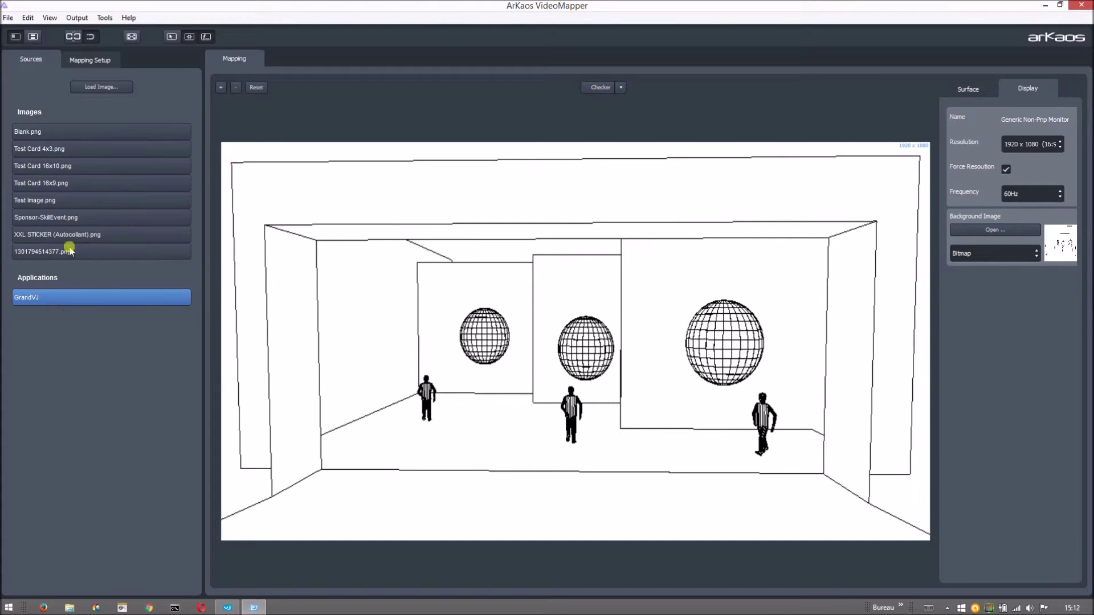
Add a rectangular surface to the Generic Non-Pnp Monitor, stretch it slightly by its upper-left corner and enable grid editing.
{"action": "left_click", "coordinate": [90, 59]}
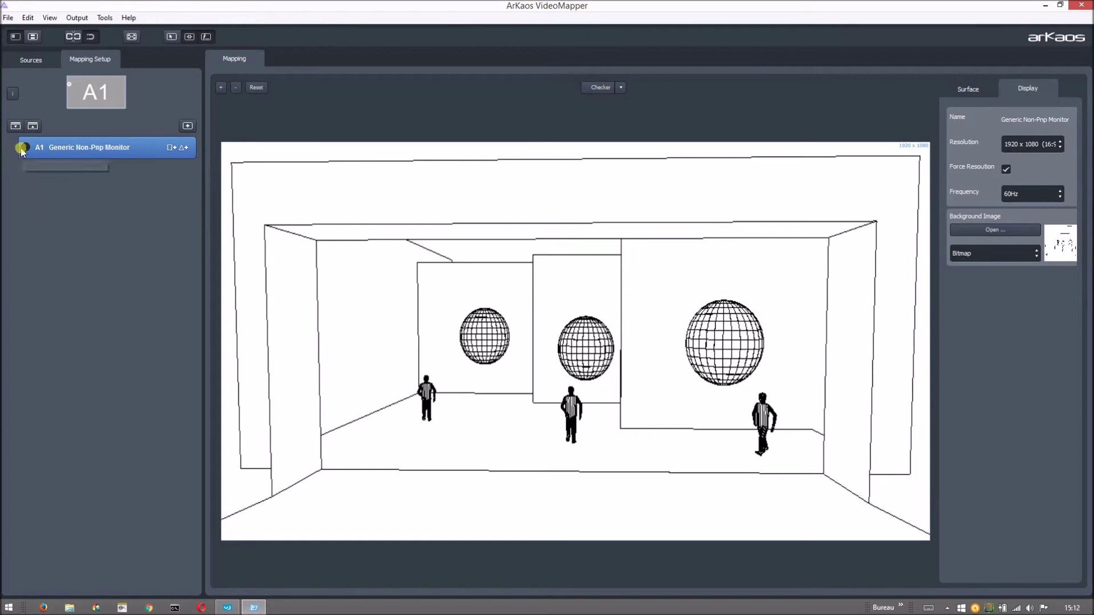
{"action": "left_click", "coordinate": [170, 148]}
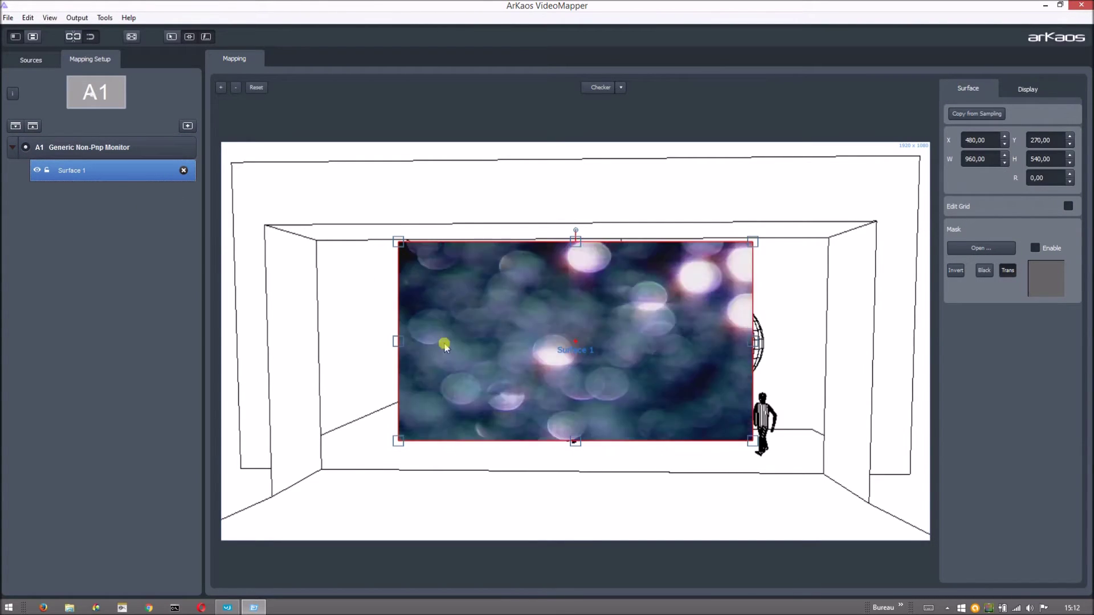
{"action": "mouse_move", "coordinate": [397, 245]}
{"action": "left_mouse_down"}
{"action": "mouse_move", "coordinate": [435, 279]}
{"action": "mouse_move", "coordinate": [366, 261]}
{"action": "mouse_move", "coordinate": [339, 171]}
{"action": "mouse_move", "coordinate": [471, 334]}
{"action": "mouse_move", "coordinate": [663, 265]}
{"action": "mouse_move", "coordinate": [302, 276]}
{"action": "mouse_move", "coordinate": [318, 190]}
{"action": "mouse_move", "coordinate": [361, 200]}
{"action": "mouse_move", "coordinate": [388, 221]}
{"action": "mouse_move", "coordinate": [403, 244]}
{"action": "mouse_move", "coordinate": [392, 247]}
{"action": "left_mouse_up"}
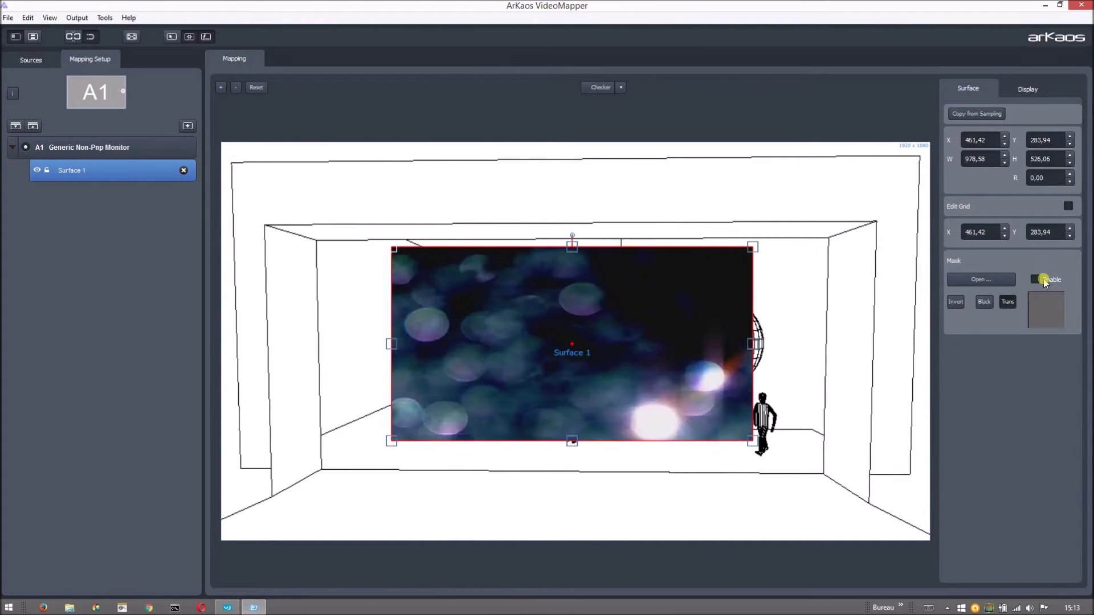
{"action": "left_click", "coordinate": [1068, 205]}
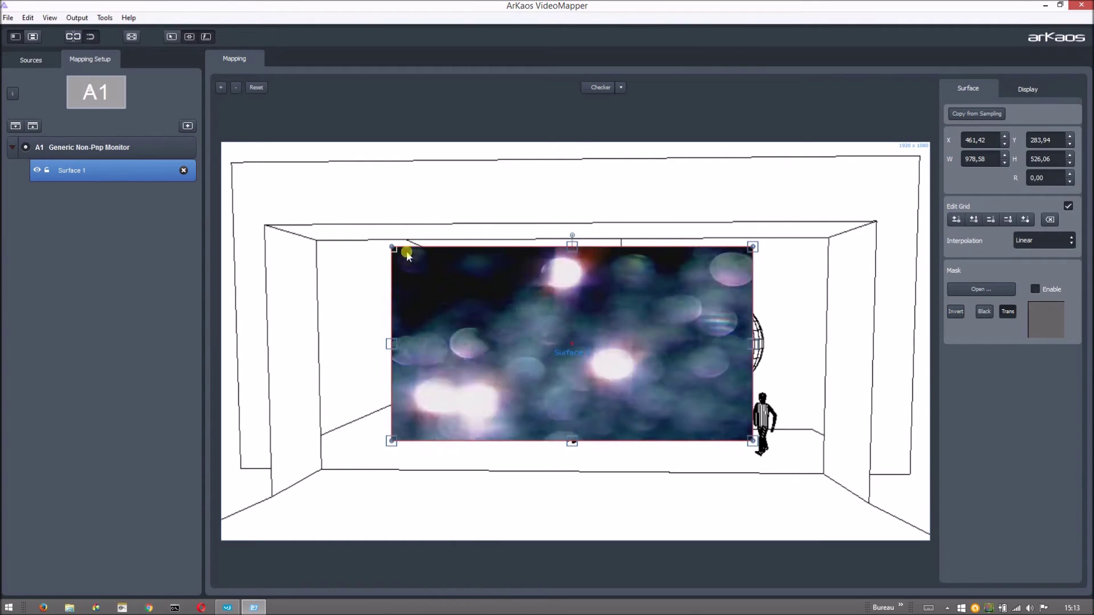
Move the corner points of Surface 1 so it fits the left side wall of the room drawing.
{"action": "left_click_drag", "start_coordinate": [388, 246], "coordinate": [316, 240]}
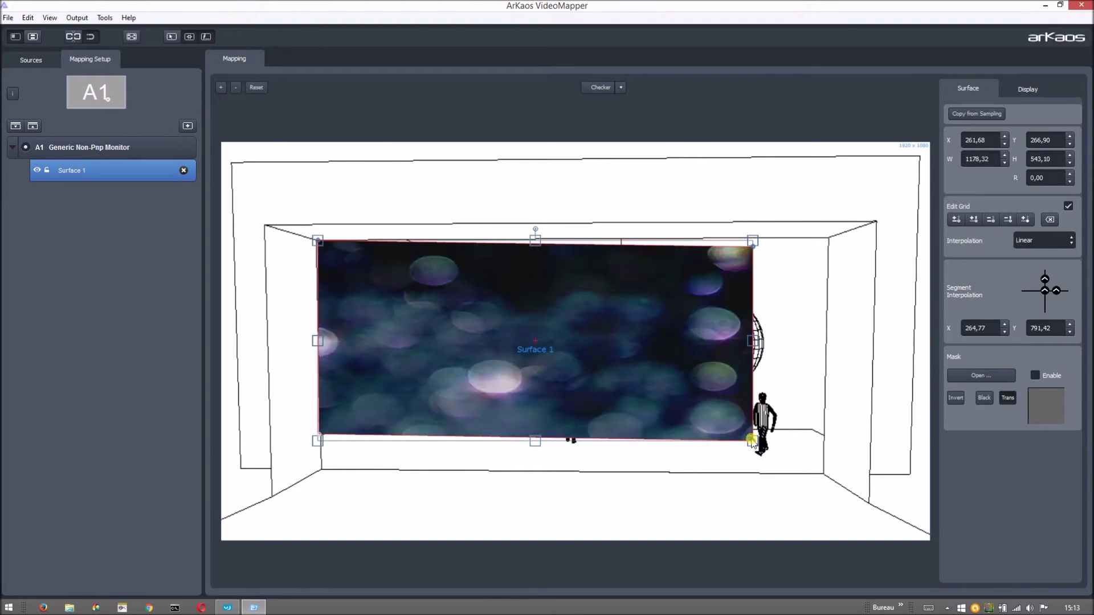
{"action": "left_click_drag", "start_coordinate": [751, 440], "coordinate": [705, 431]}
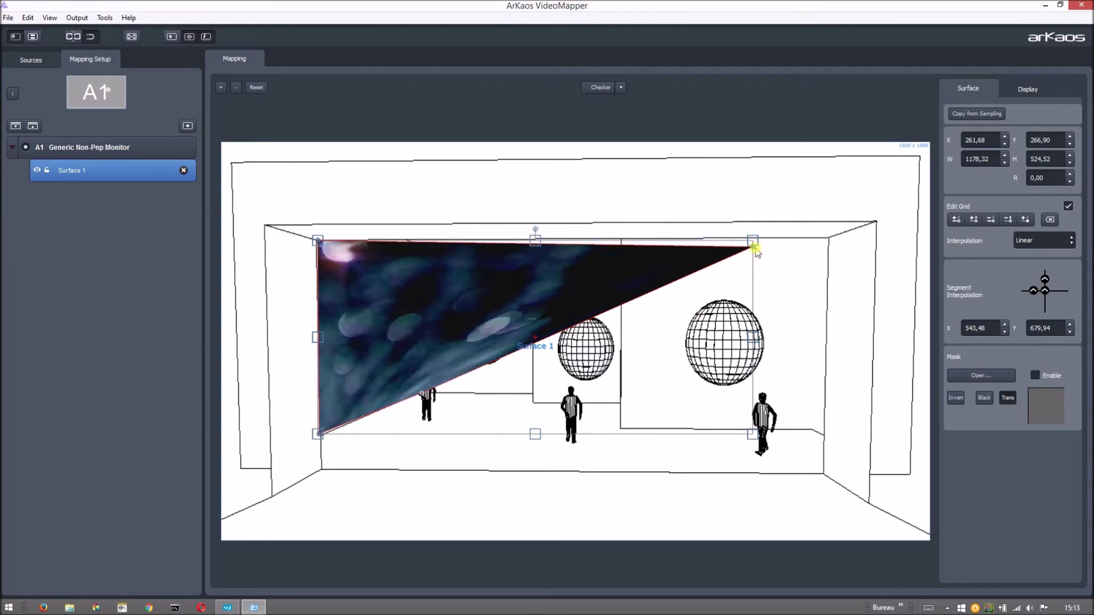
{"action": "left_click_drag", "start_coordinate": [752, 246], "coordinate": [417, 320]}
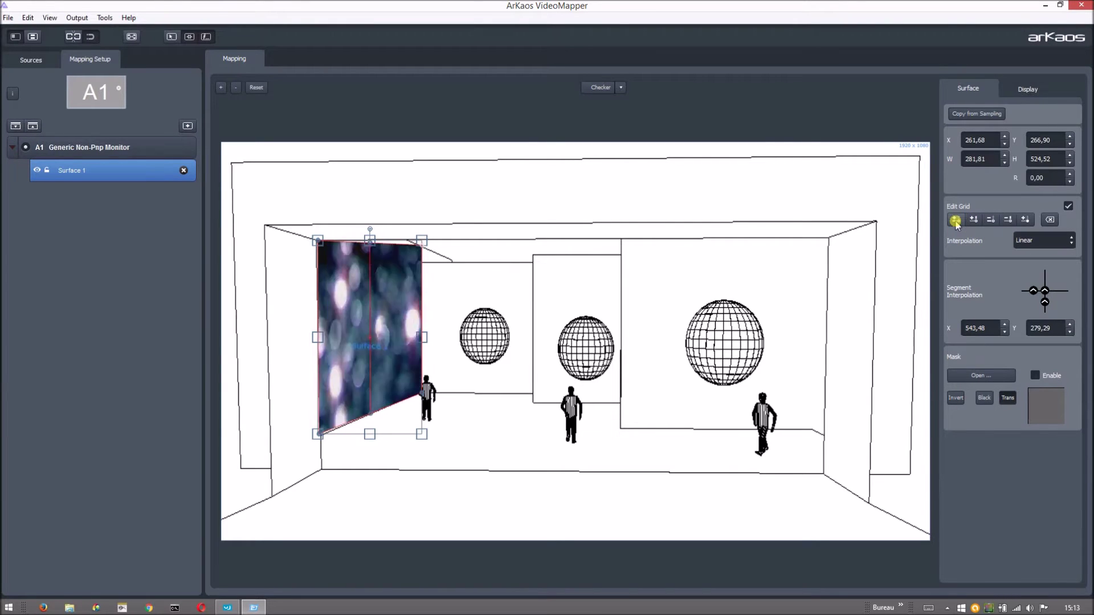
Subdivide Surface 1's editing grid into four columns and four rows.
{"action": "left_click", "coordinate": [972, 222]}
{"action": "left_click", "coordinate": [976, 223]}
{"action": "left_click", "coordinate": [980, 224]}
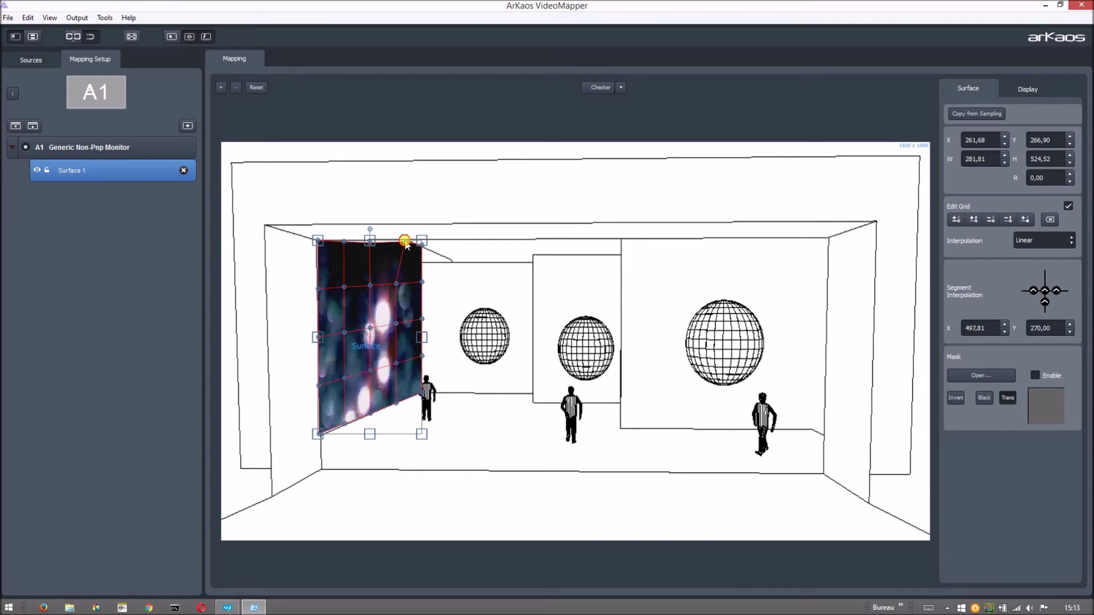
Move the grid points on Surface 1's upper edge onto the ceiling line and reset the mapping view.
{"action": "scroll", "coordinate": [398, 246], "scroll_direction": "up", "scroll_amount": 6}
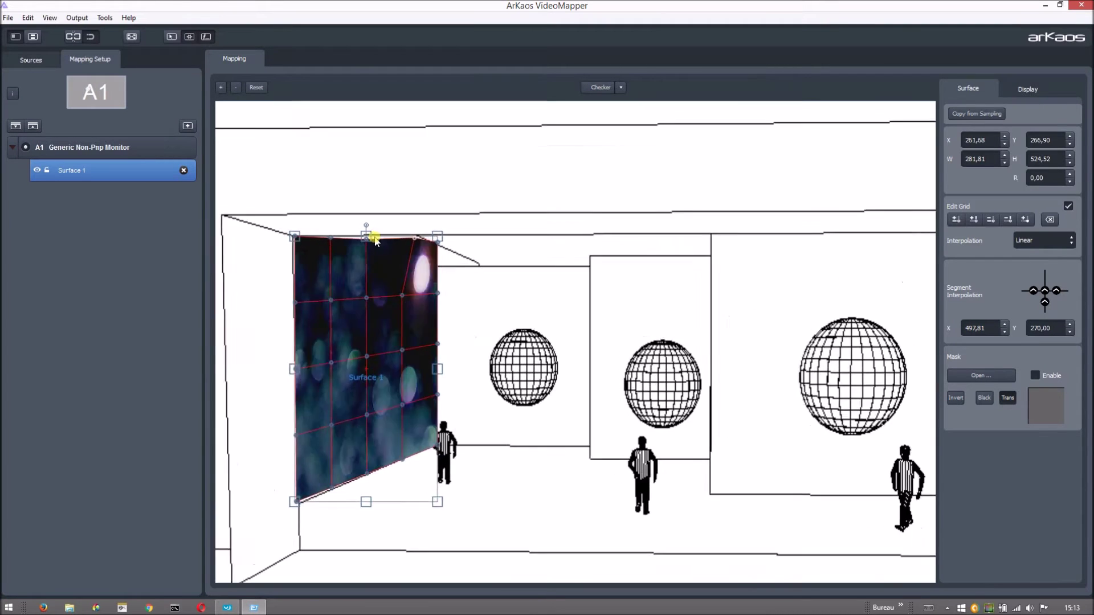
{"action": "left_click_drag", "start_coordinate": [450, 237], "coordinate": [454, 233]}
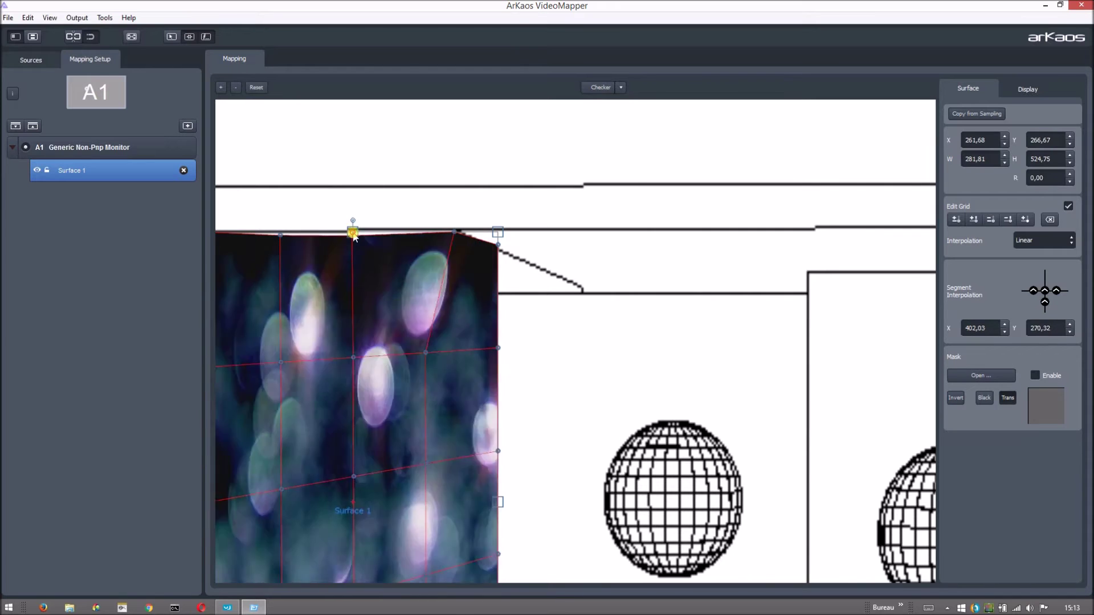
{"action": "left_click_drag", "start_coordinate": [279, 240], "coordinate": [281, 234]}
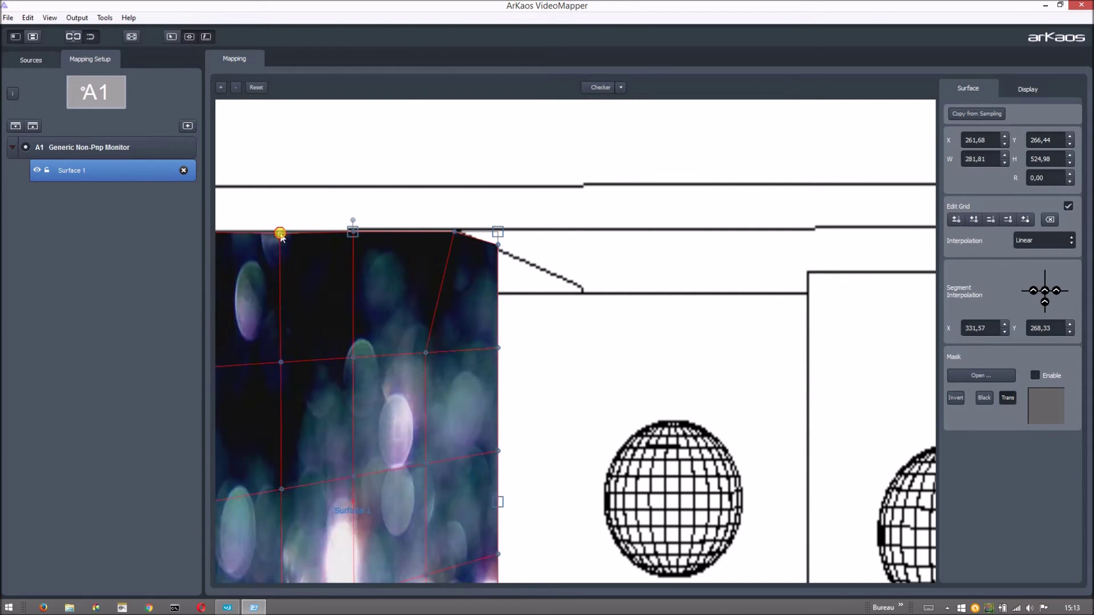
{"action": "scroll", "coordinate": [562, 464], "scroll_direction": "down", "scroll_amount": 4}
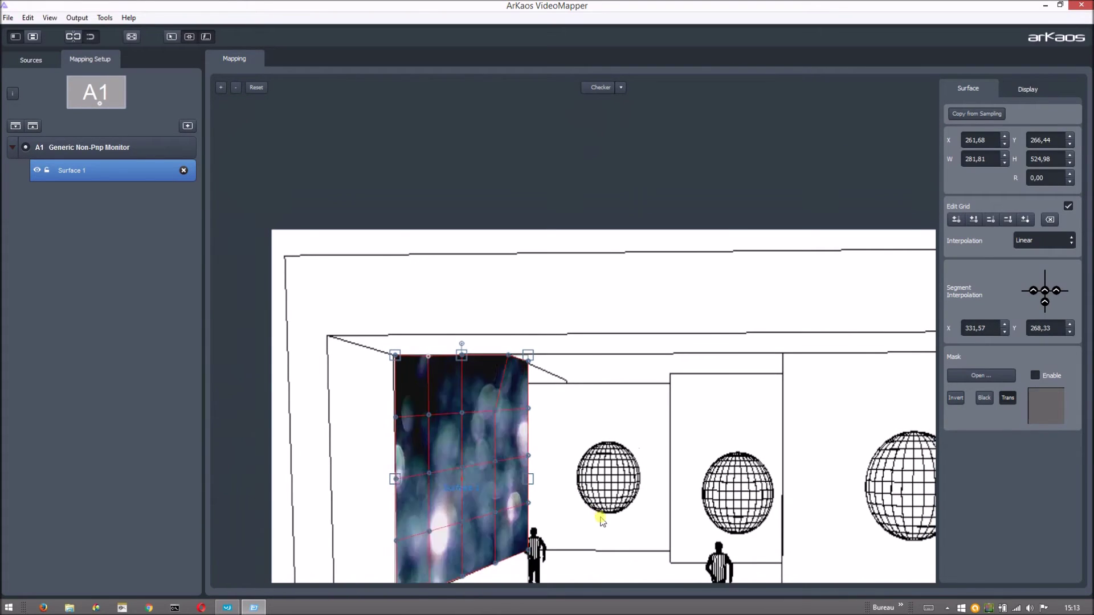
{"action": "scroll", "coordinate": [616, 521], "scroll_direction": "down", "scroll_amount": 1}
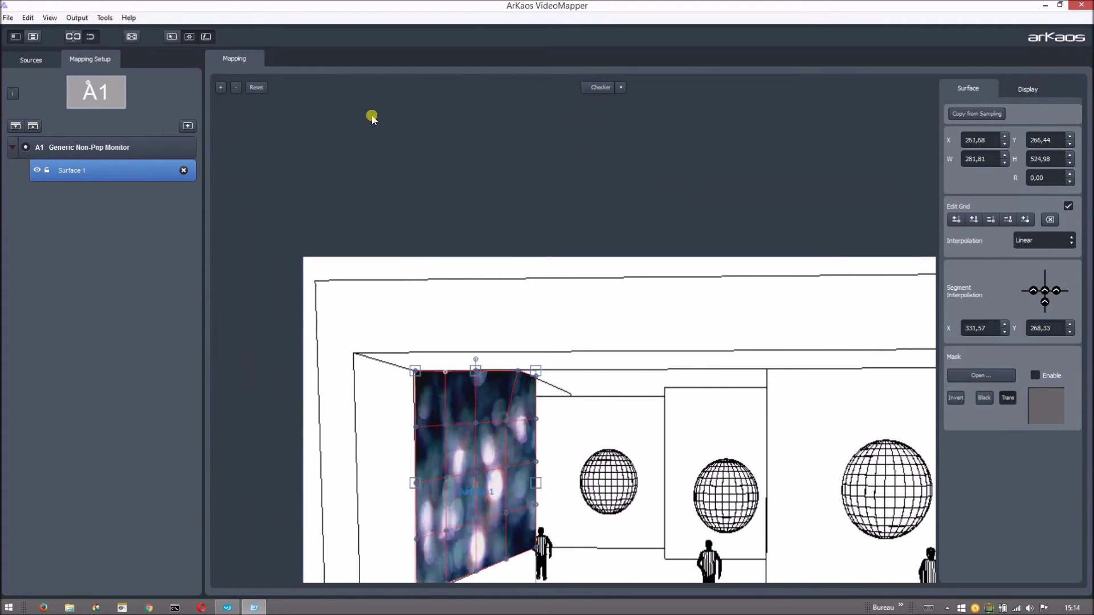
{"action": "left_click", "coordinate": [256, 87]}
Turn on the checker overlay, clear the visual from layer 4 in GrandVJ and return to VideoMapper.
{"action": "left_click", "coordinate": [601, 88]}
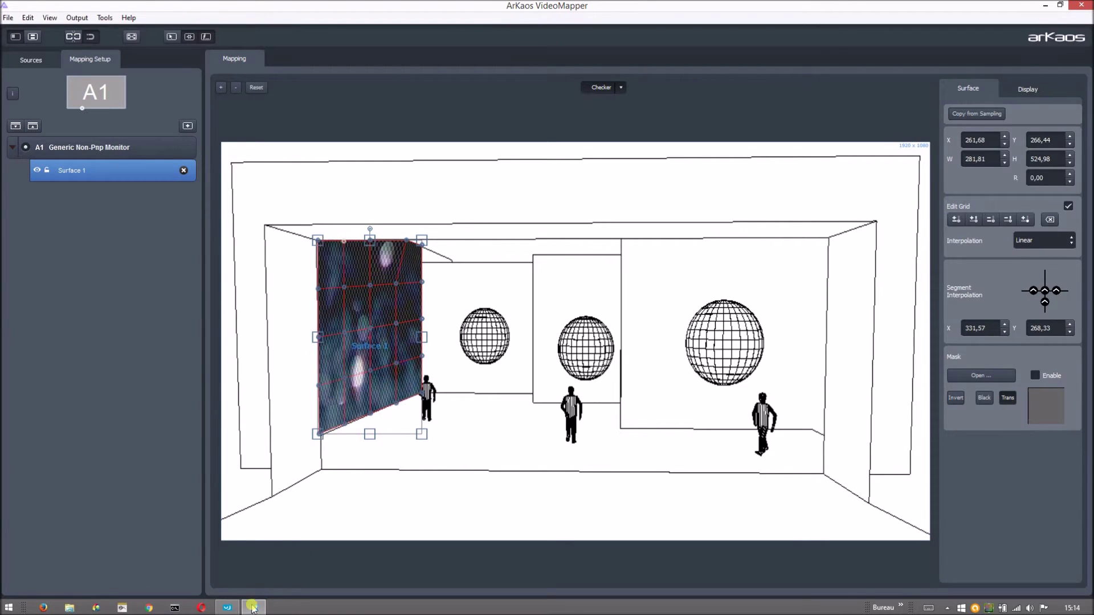
{"action": "left_click", "coordinate": [228, 608]}
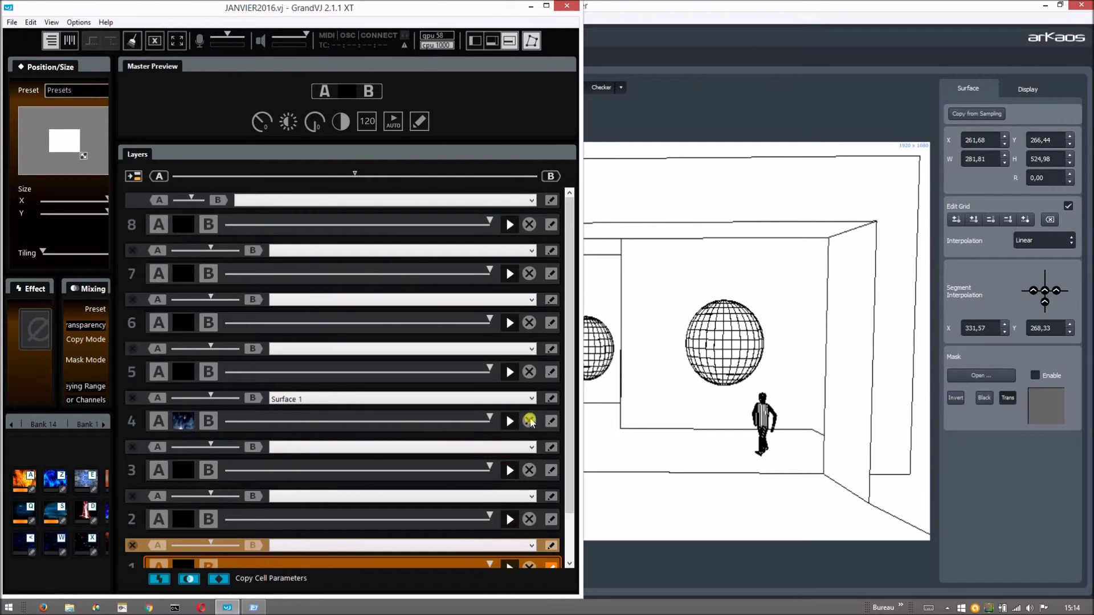
{"action": "left_click", "coordinate": [524, 422]}
{"action": "left_click", "coordinate": [687, 14]}
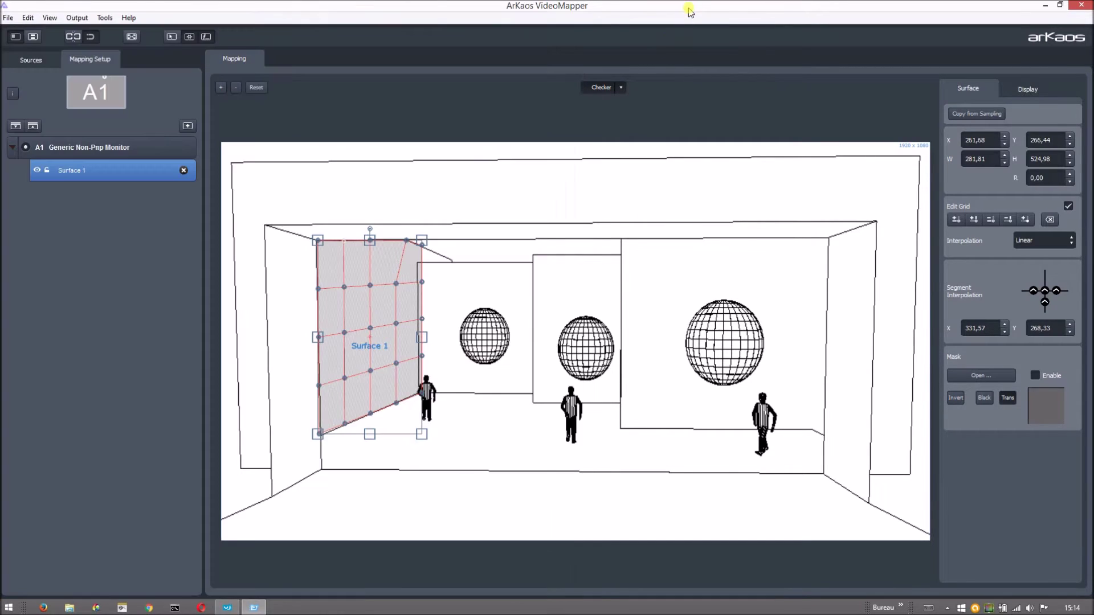
Enlarge the squares of the checker overlay on Surface 1.
{"action": "left_click", "coordinate": [608, 88]}
{"action": "left_click", "coordinate": [622, 89]}
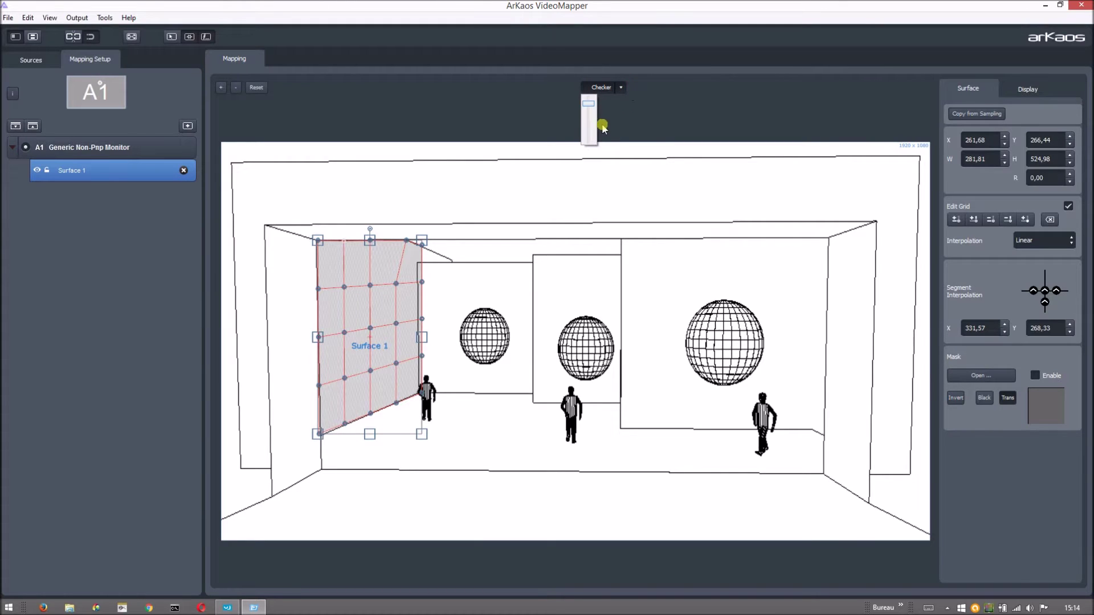
{"action": "left_click", "coordinate": [589, 137]}
Move the slanted column's upper grid point back over its column and subdivide Surface 1's grid to 16 columns and 16 rows.
{"action": "scroll", "coordinate": [342, 337], "scroll_direction": "up", "scroll_amount": 6}
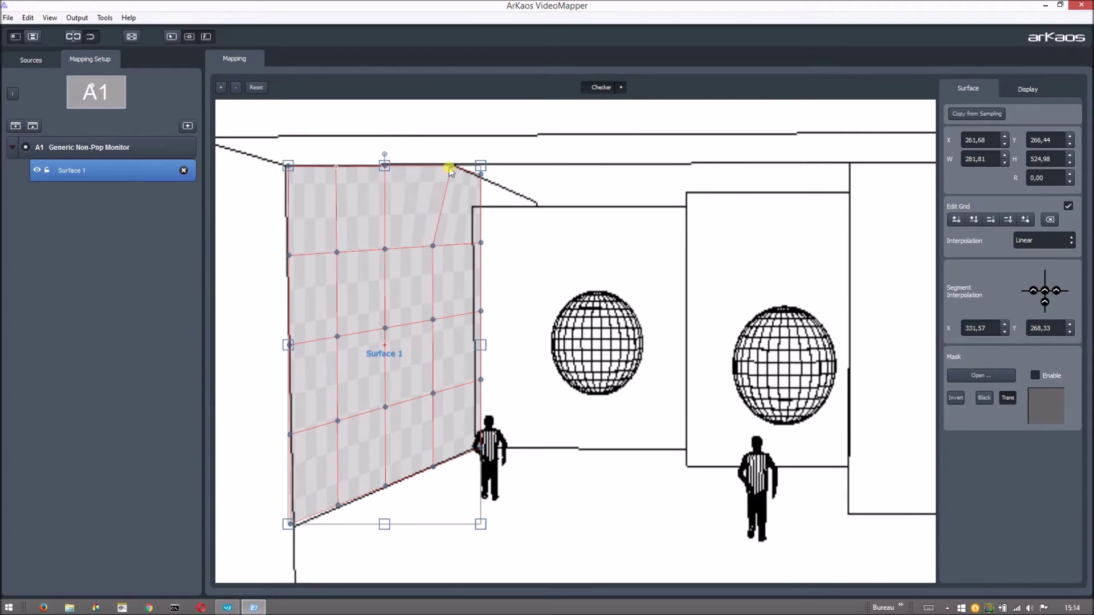
{"action": "left_click_drag", "start_coordinate": [452, 168], "coordinate": [435, 169]}
{"action": "left_click", "coordinate": [973, 220]}
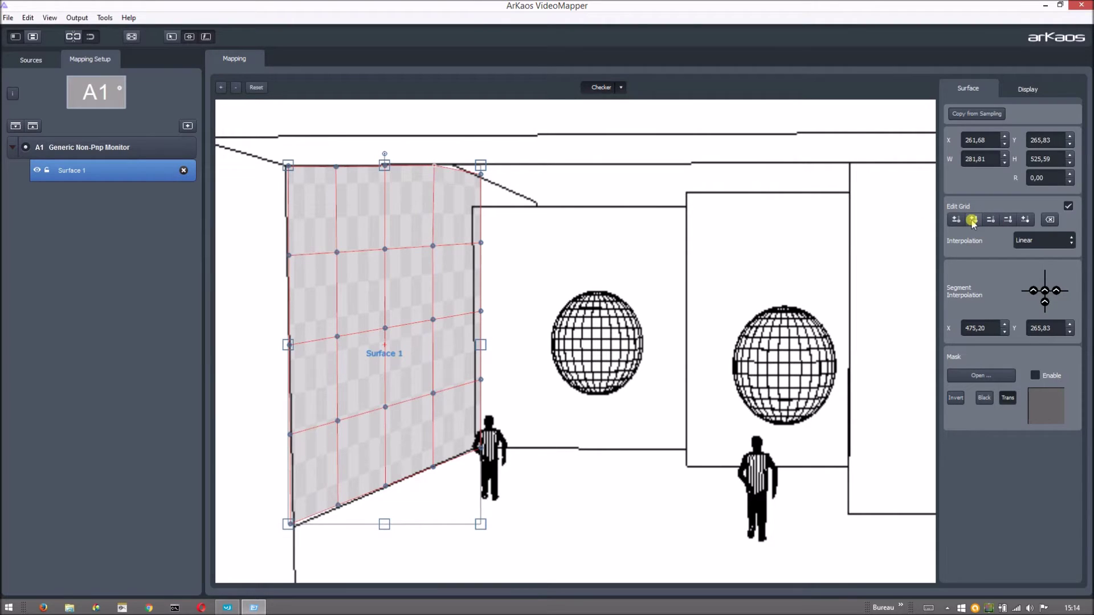
{"action": "left_click", "coordinate": [973, 220]}
{"action": "left_click", "coordinate": [970, 221]}
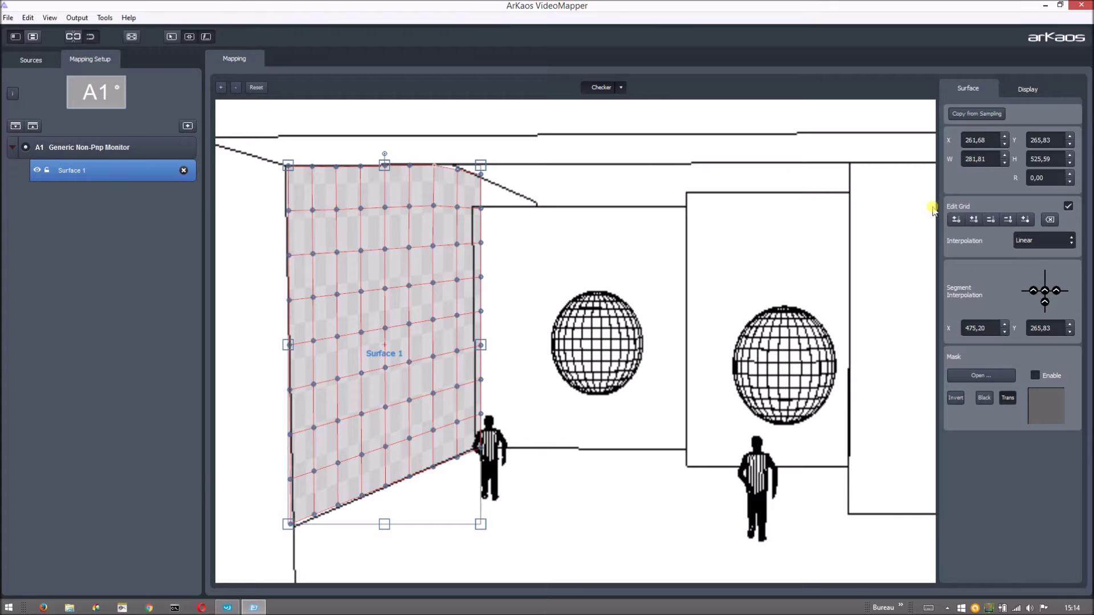
{"action": "left_click", "coordinate": [976, 221]}
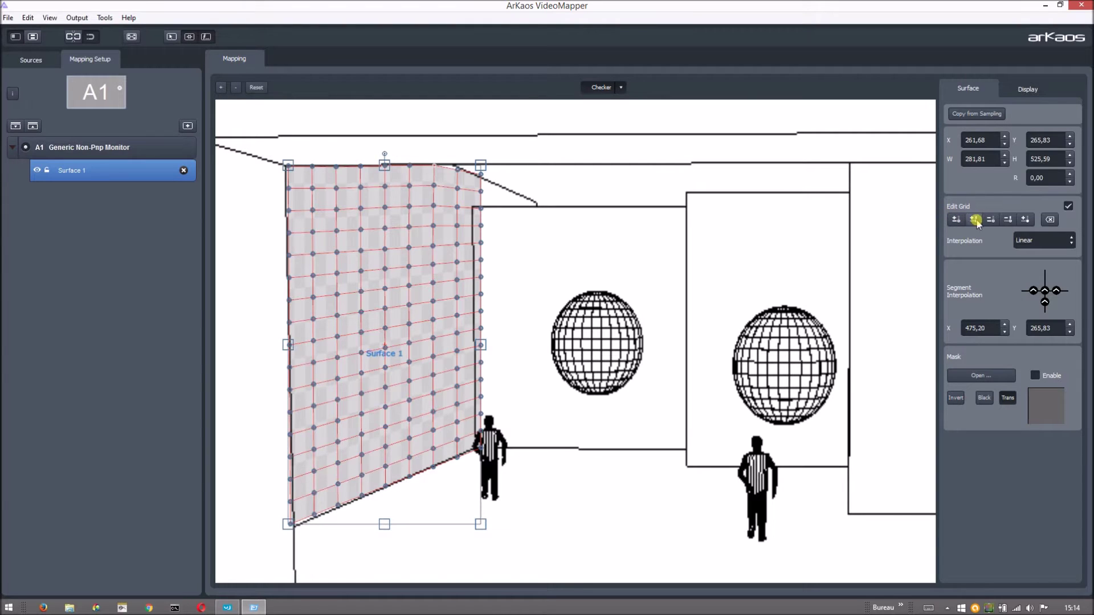
{"action": "left_click", "coordinate": [956, 220]}
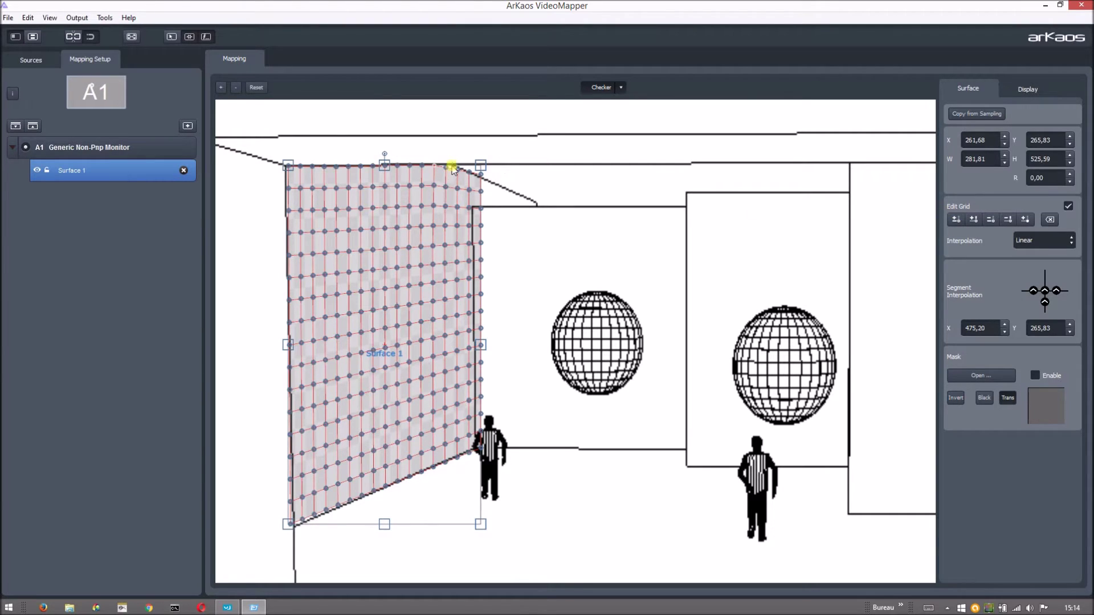
Align the grid points at the wall's slanted upper corner and reduce Surface 1's grid to two rows.
{"action": "left_click_drag", "start_coordinate": [447, 169], "coordinate": [447, 168]}
{"action": "left_click", "coordinate": [457, 168]}
{"action": "left_click", "coordinate": [1009, 220]}
{"action": "left_click", "coordinate": [1015, 221]}
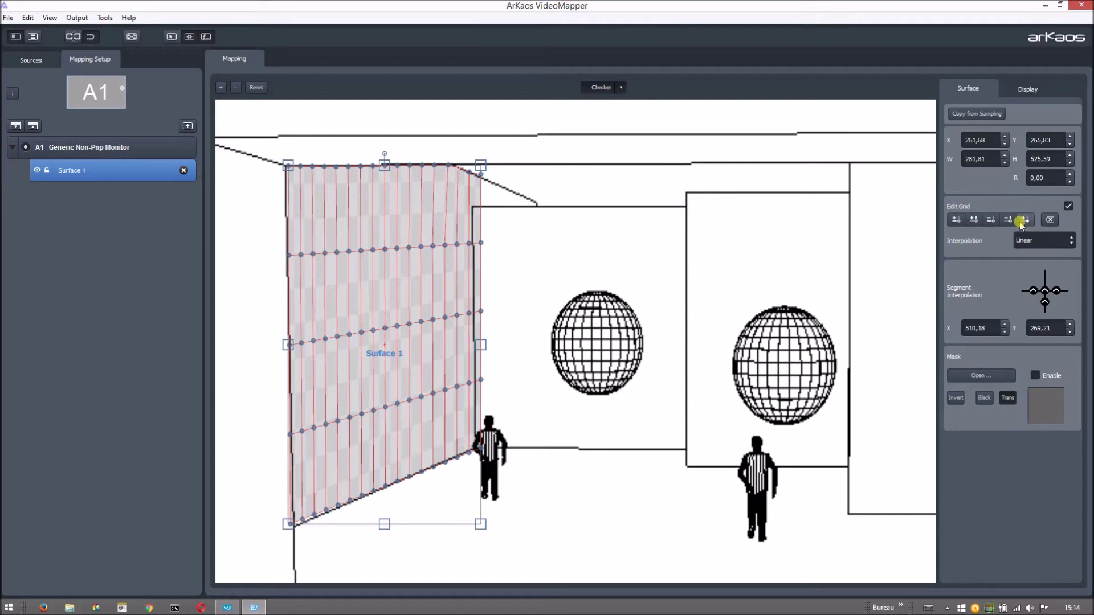
{"action": "left_click", "coordinate": [1020, 222]}
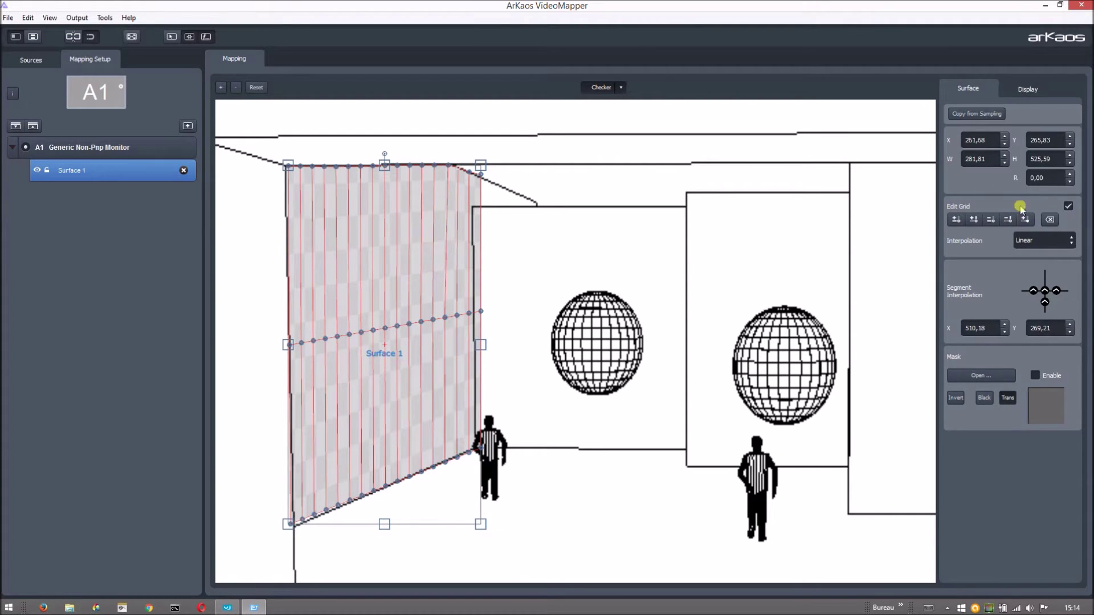
Reduce Surface 1's grid to two columns and a single row.
{"action": "left_click", "coordinate": [1025, 220]}
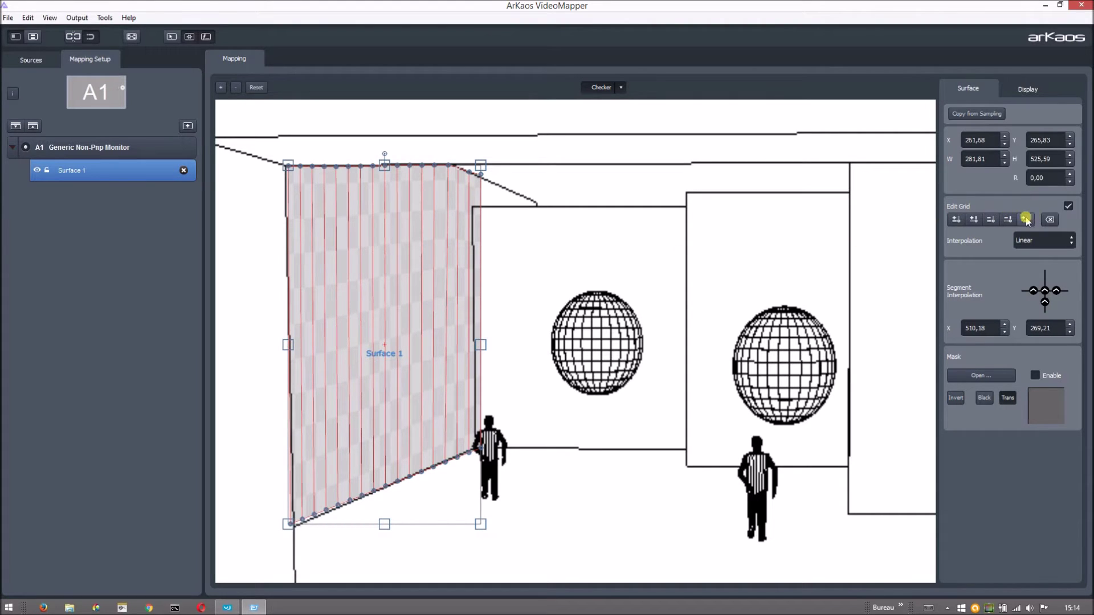
{"action": "left_click", "coordinate": [997, 220]}
{"action": "left_click", "coordinate": [995, 219]}
{"action": "left_click", "coordinate": [992, 219]}
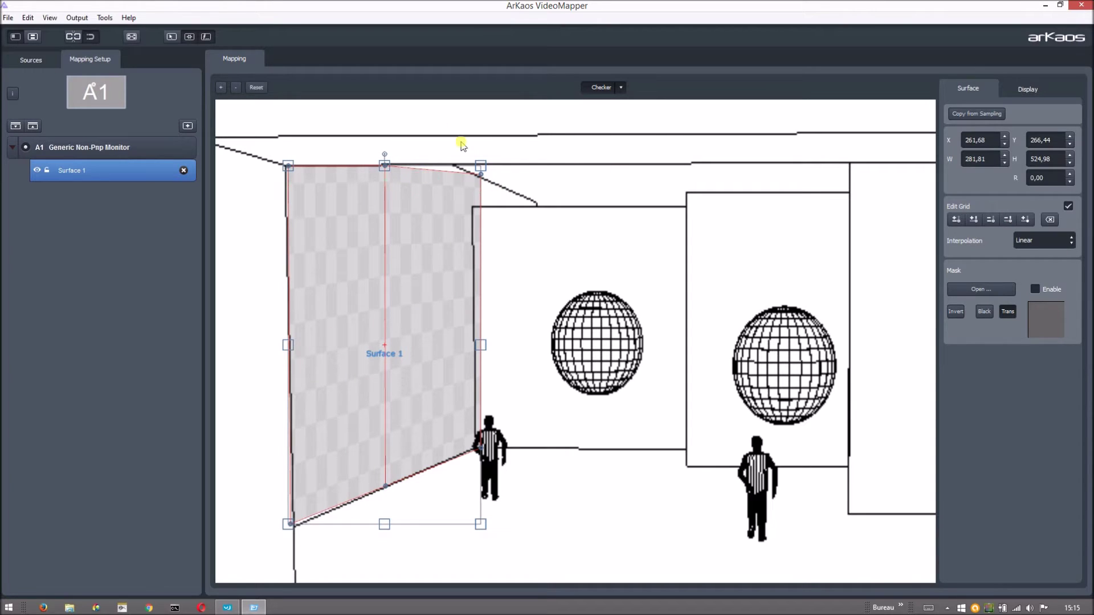
Subdivide Surface 1's grid to eight columns and four rows.
{"action": "left_click", "coordinate": [973, 220]}
{"action": "left_click", "coordinate": [956, 221]}
{"action": "left_click", "coordinate": [973, 220]}
{"action": "left_click", "coordinate": [955, 221]}
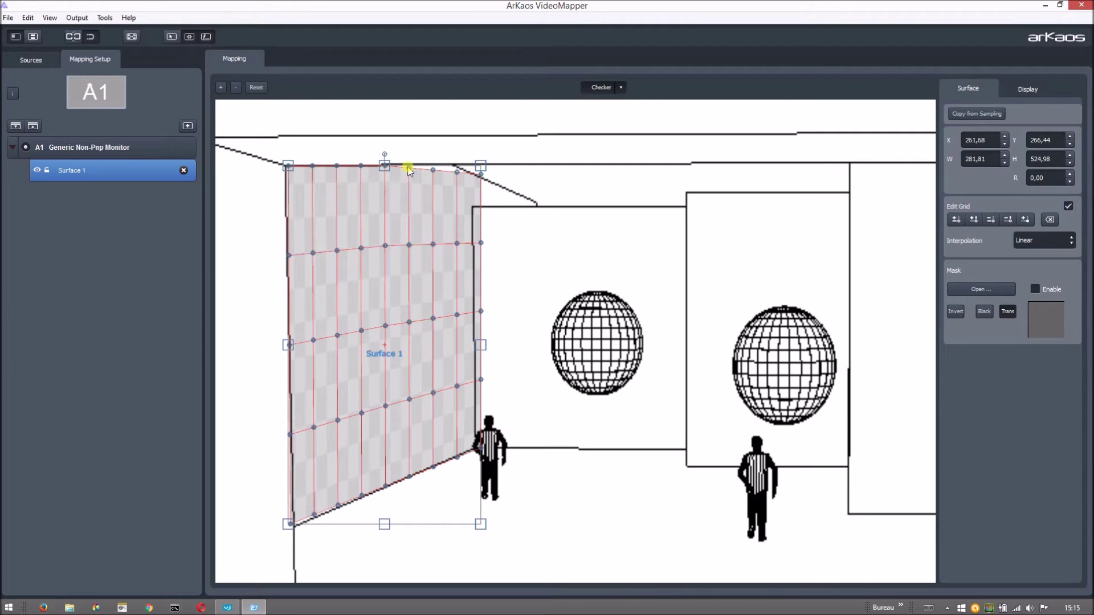
Align Surface 1's upper-edge grid points with the wall's top line up to the start of the slanted corner.
{"action": "left_click_drag", "start_coordinate": [408, 167], "coordinate": [429, 170]}
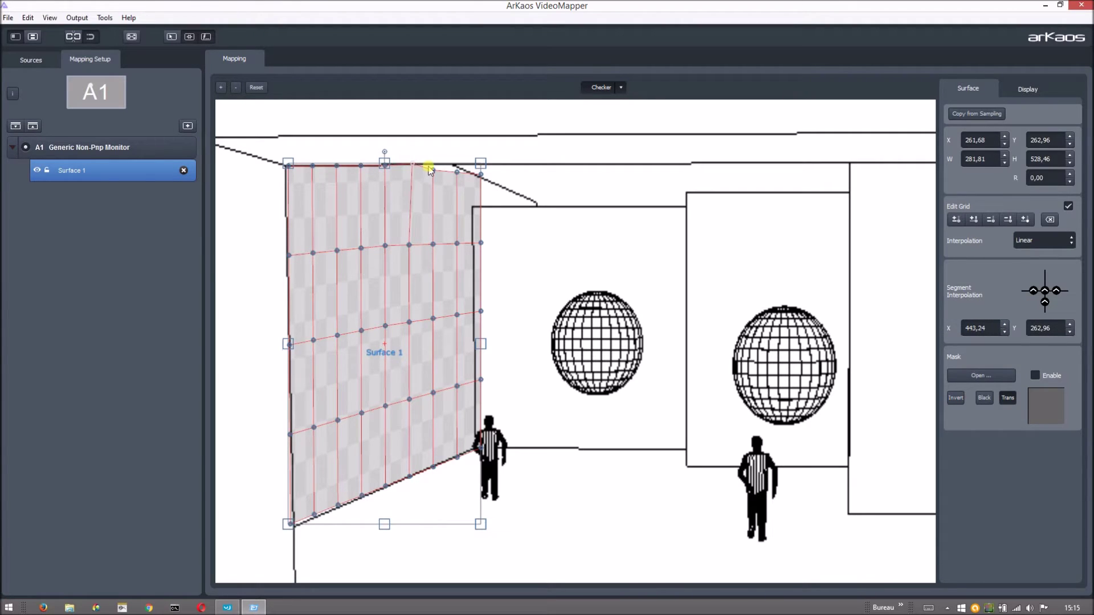
{"action": "left_click_drag", "start_coordinate": [435, 169], "coordinate": [437, 165]}
{"action": "left_click_drag", "start_coordinate": [456, 168], "coordinate": [455, 164]}
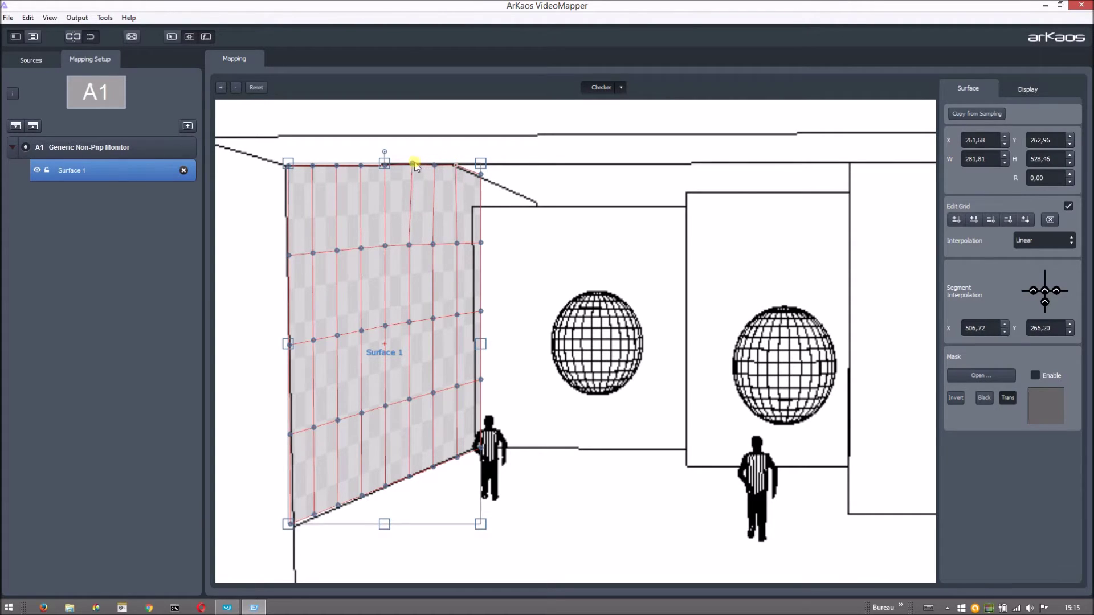
{"action": "left_click_drag", "start_coordinate": [413, 163], "coordinate": [410, 163]}
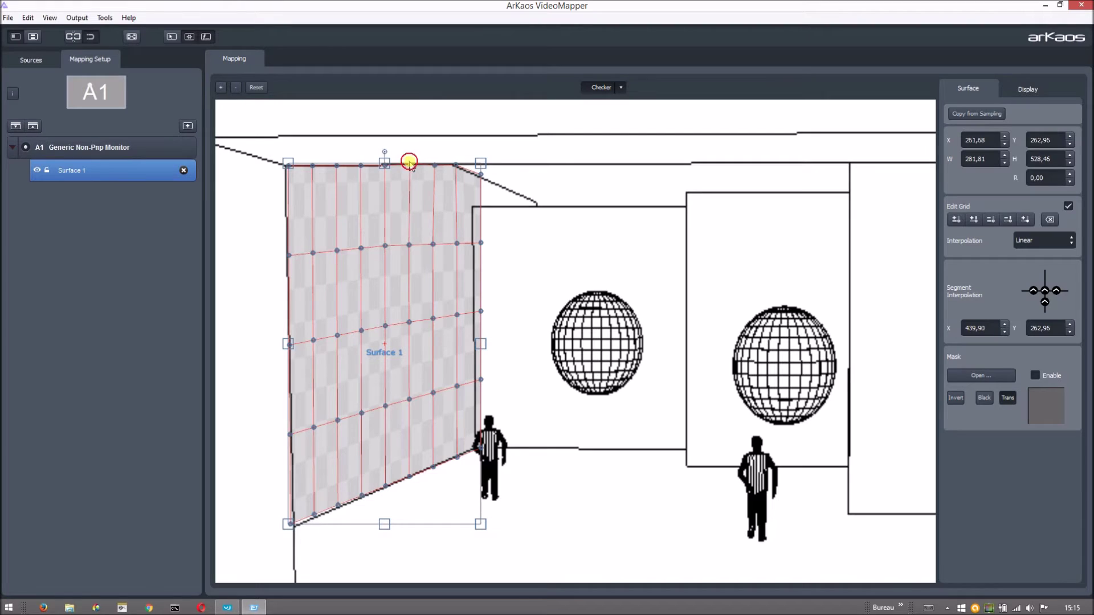
Set Surface 1's grid interpolation to Curved and shift the grid point just below the slanted corner slightly inward.
{"action": "left_click", "coordinate": [1067, 244]}
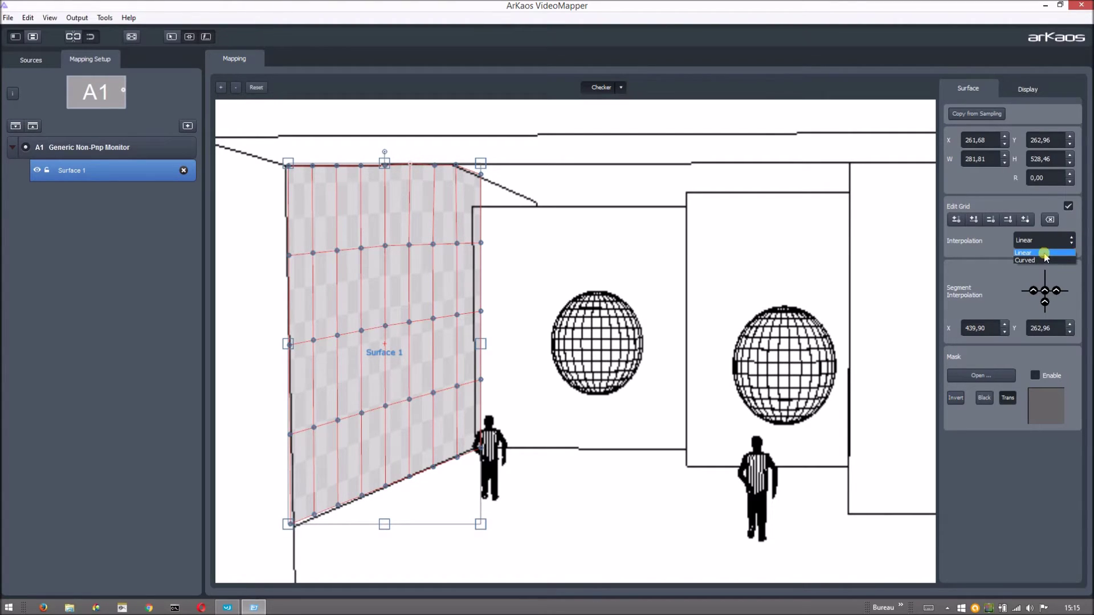
{"action": "left_click", "coordinate": [1045, 260]}
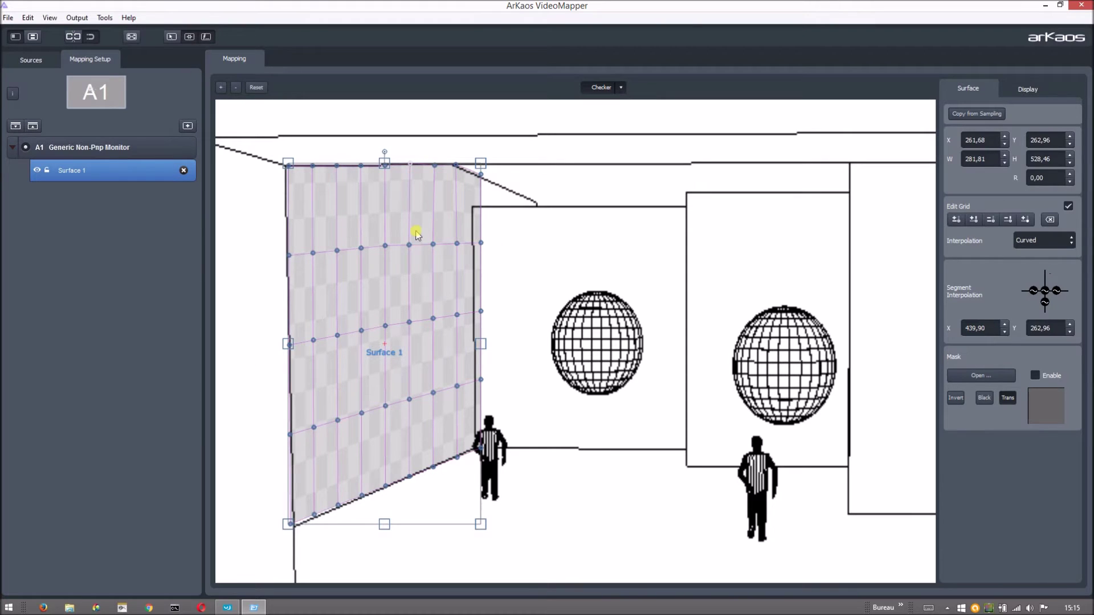
{"action": "mouse_move", "coordinate": [458, 245]}
{"action": "left_mouse_down"}
{"action": "mouse_move", "coordinate": [416, 222]}
{"action": "mouse_move", "coordinate": [454, 244]}
{"action": "left_mouse_up"}
Set Surface 1's grid interpolation back to Linear and nudge the point below the slanted corner vertically.
{"action": "left_click", "coordinate": [1056, 242]}
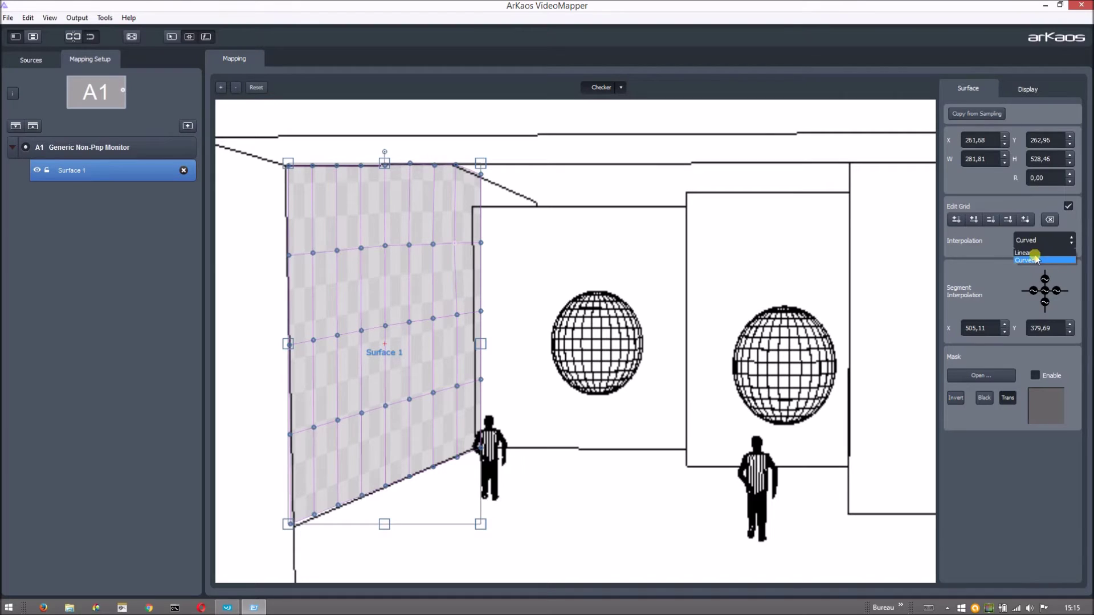
{"action": "left_click", "coordinate": [1033, 253]}
{"action": "mouse_move", "coordinate": [453, 245]}
{"action": "left_mouse_down"}
{"action": "mouse_move", "coordinate": [471, 245]}
{"action": "mouse_move", "coordinate": [453, 246]}
{"action": "left_mouse_up"}
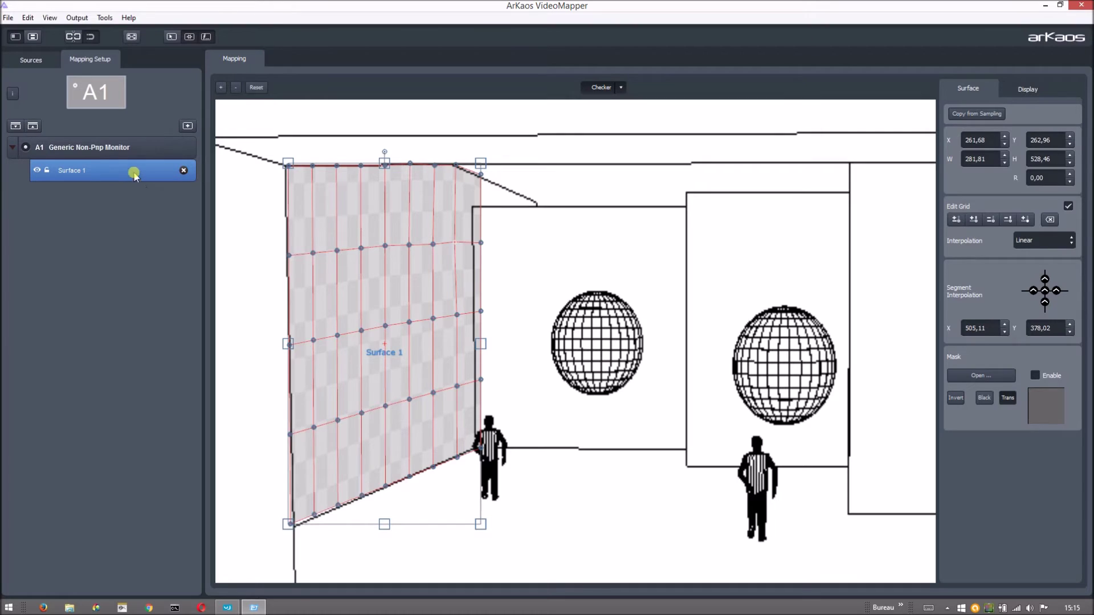
Add a second rectangular surface to the Generic Non-Pnp Monitor and shrink it over the left globe to about 148 by 154.
{"action": "left_click", "coordinate": [137, 151]}
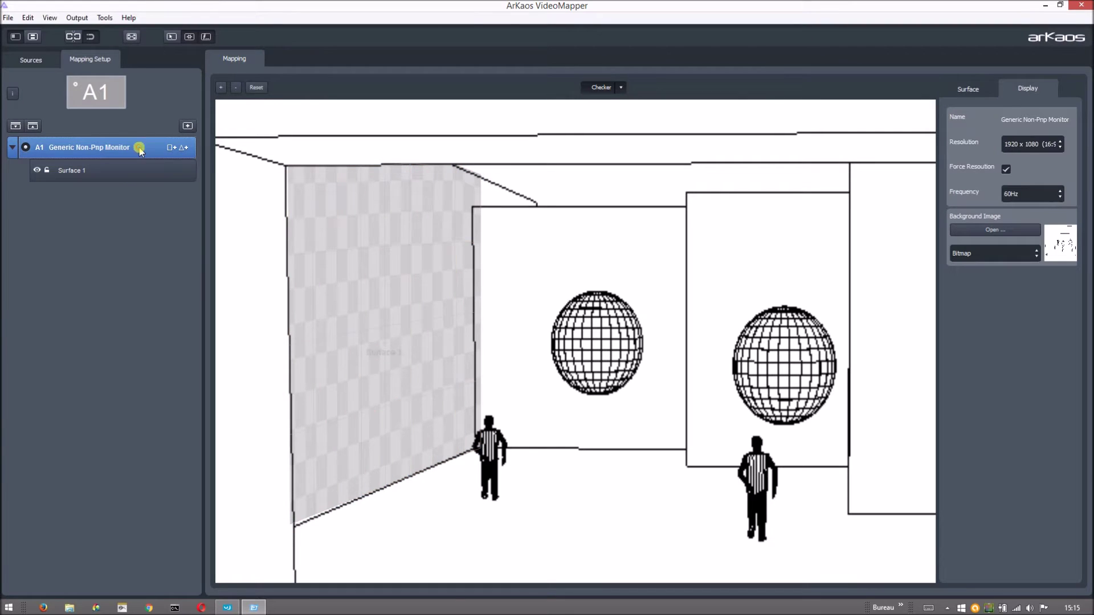
{"action": "left_click", "coordinate": [171, 148]}
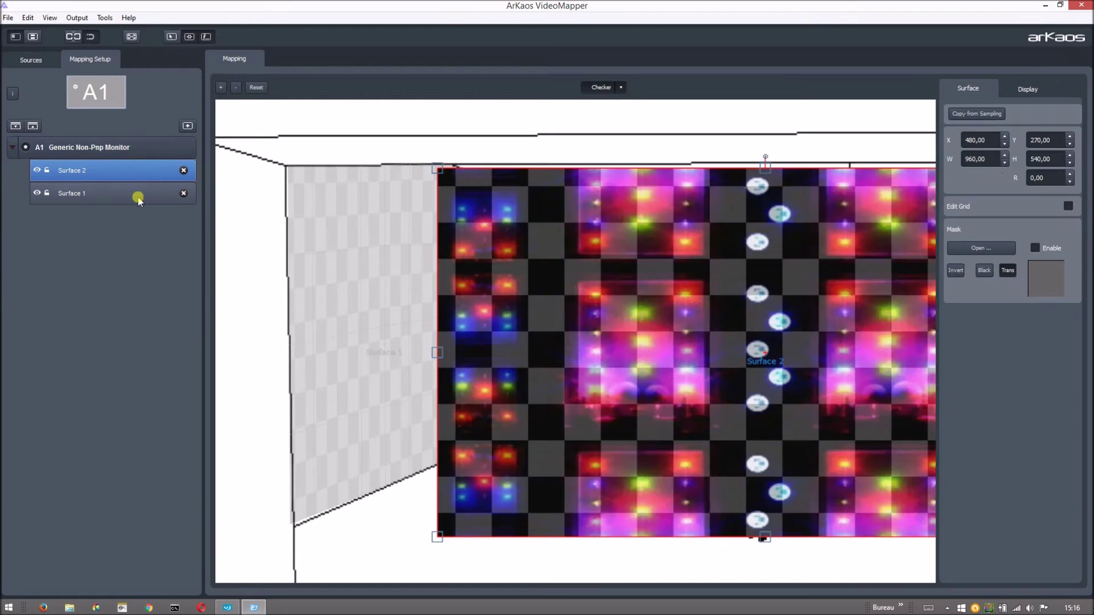
{"action": "left_click_drag", "start_coordinate": [437, 169], "coordinate": [736, 292]}
{"action": "left_click_drag", "start_coordinate": [792, 320], "coordinate": [480, 245]}
{"action": "left_click_drag", "start_coordinate": [423, 215], "coordinate": [540, 293]}
{"action": "left_click_drag", "start_coordinate": [781, 292], "coordinate": [646, 292]}
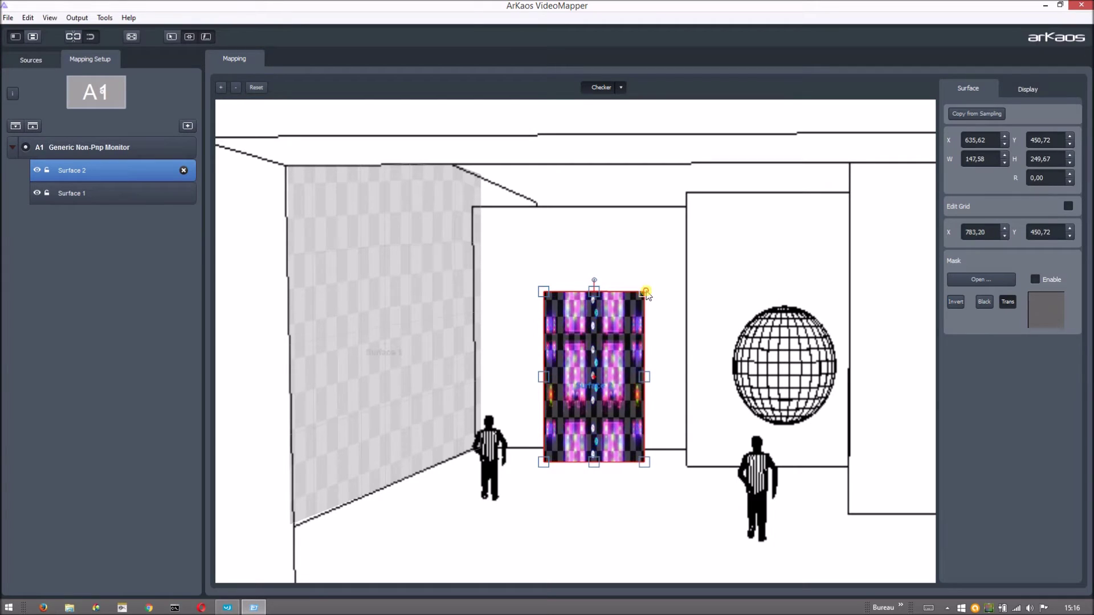
{"action": "left_click_drag", "start_coordinate": [594, 459], "coordinate": [594, 390]}
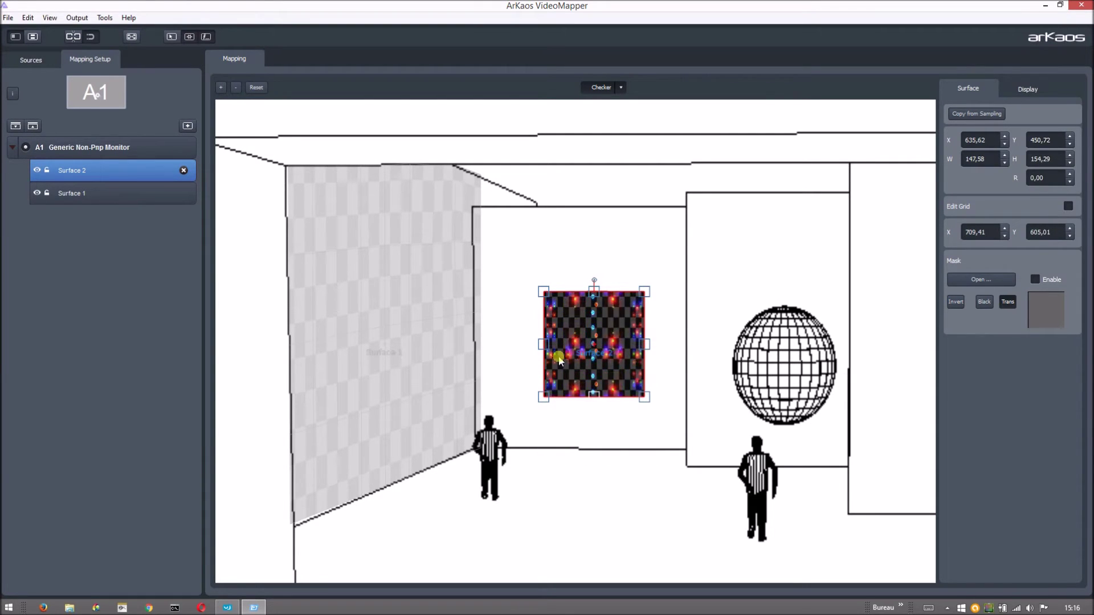
Fine-tune Surface 2's edges to the left globe's outline, about 136 wide and 152 high.
{"action": "left_click_drag", "start_coordinate": [543, 344], "coordinate": [549, 344]}
{"action": "scroll", "coordinate": [626, 353], "scroll_direction": "up", "scroll_amount": 3}
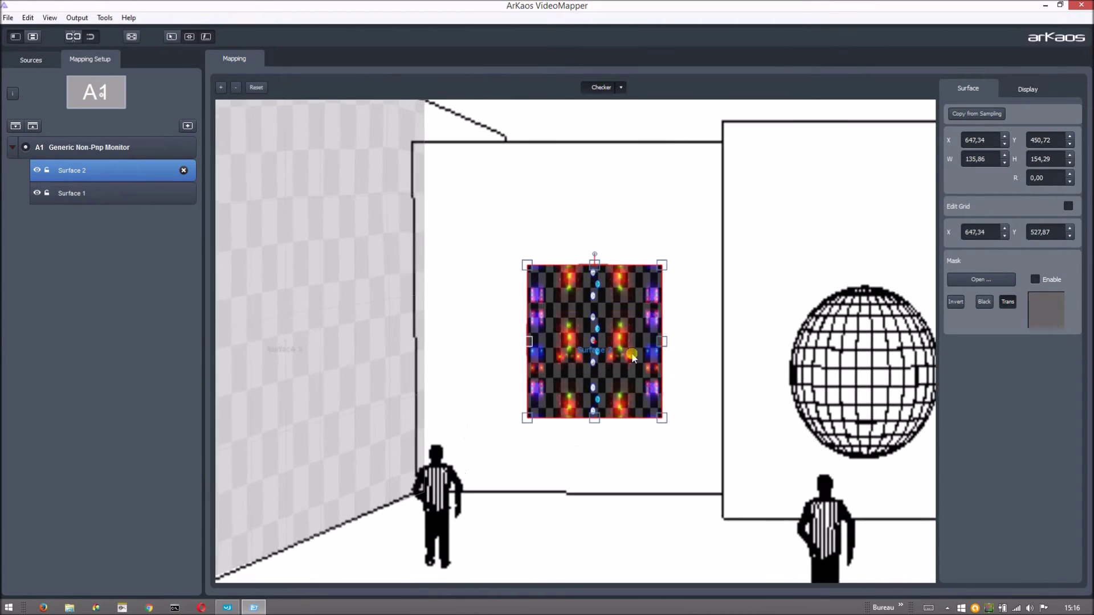
{"action": "scroll", "coordinate": [633, 356], "scroll_direction": "up", "scroll_amount": 1}
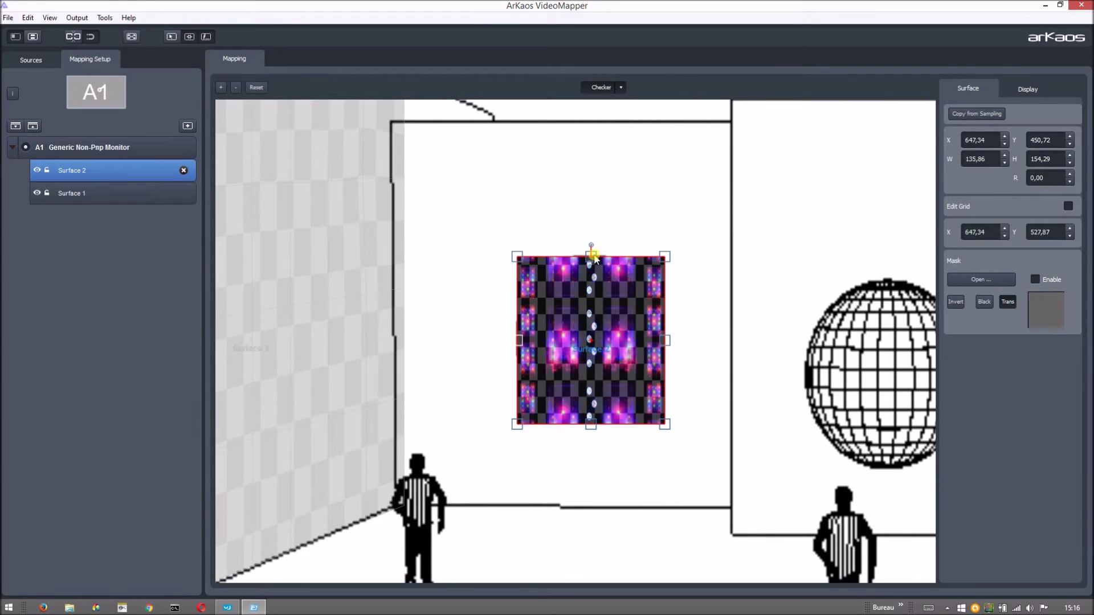
{"action": "left_click_drag", "start_coordinate": [594, 258], "coordinate": [594, 256]}
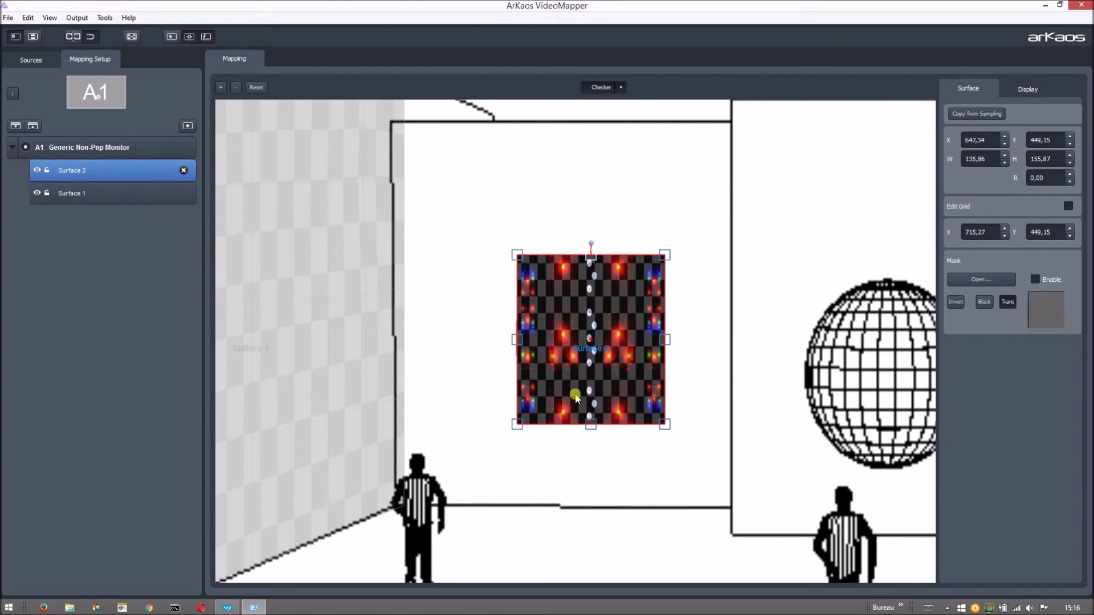
{"action": "left_click_drag", "start_coordinate": [591, 424], "coordinate": [590, 420]}
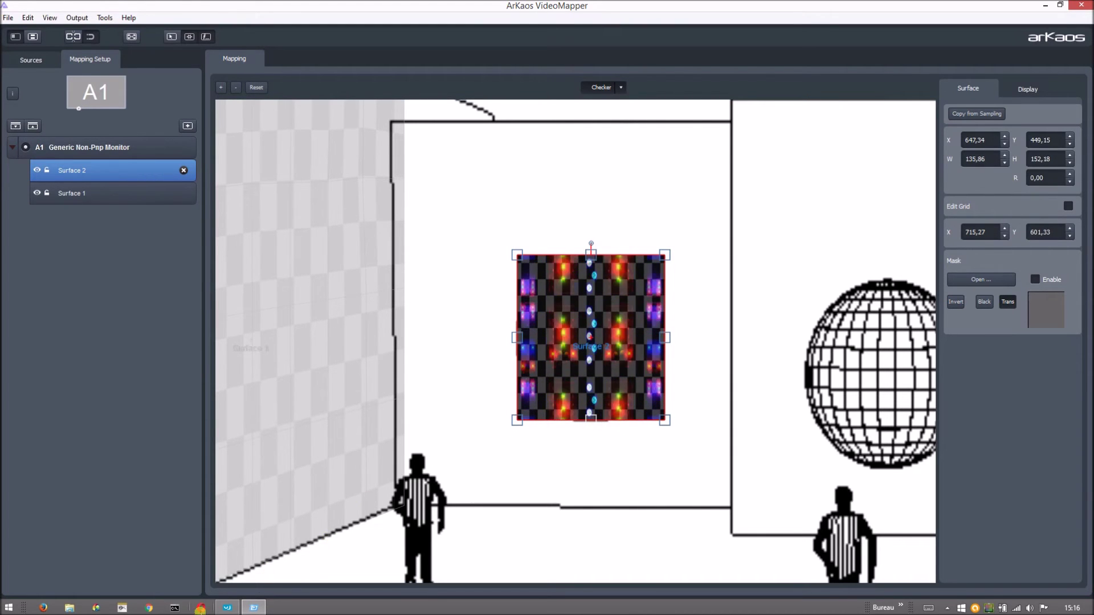
Switch to GrandVJ, clear the visual from layer 5 and return to VideoMapper.
{"action": "left_click", "coordinate": [203, 608]}
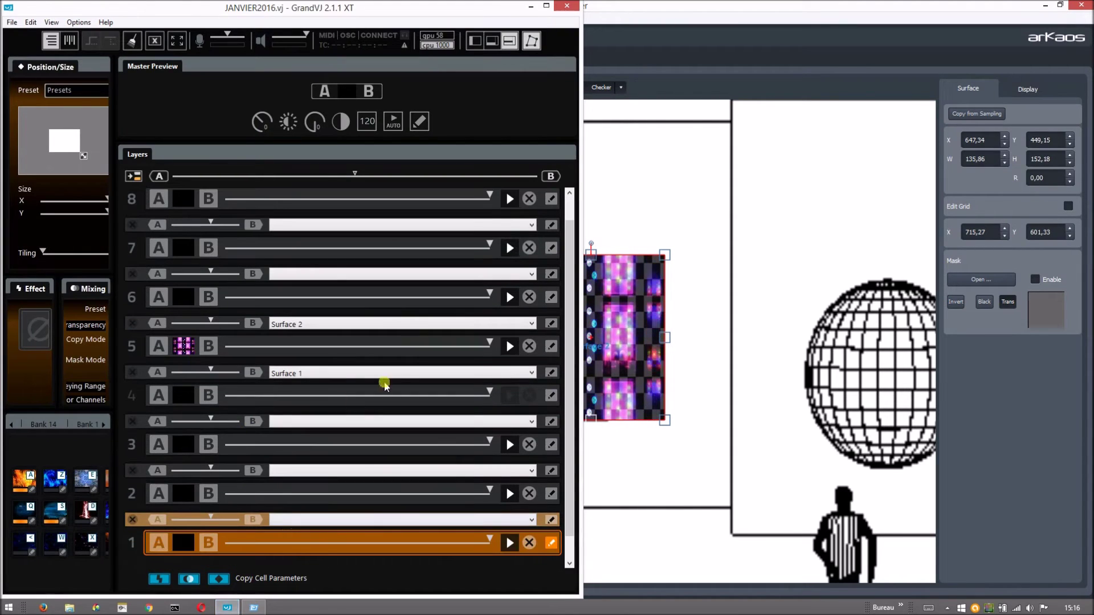
{"action": "left_click", "coordinate": [533, 344]}
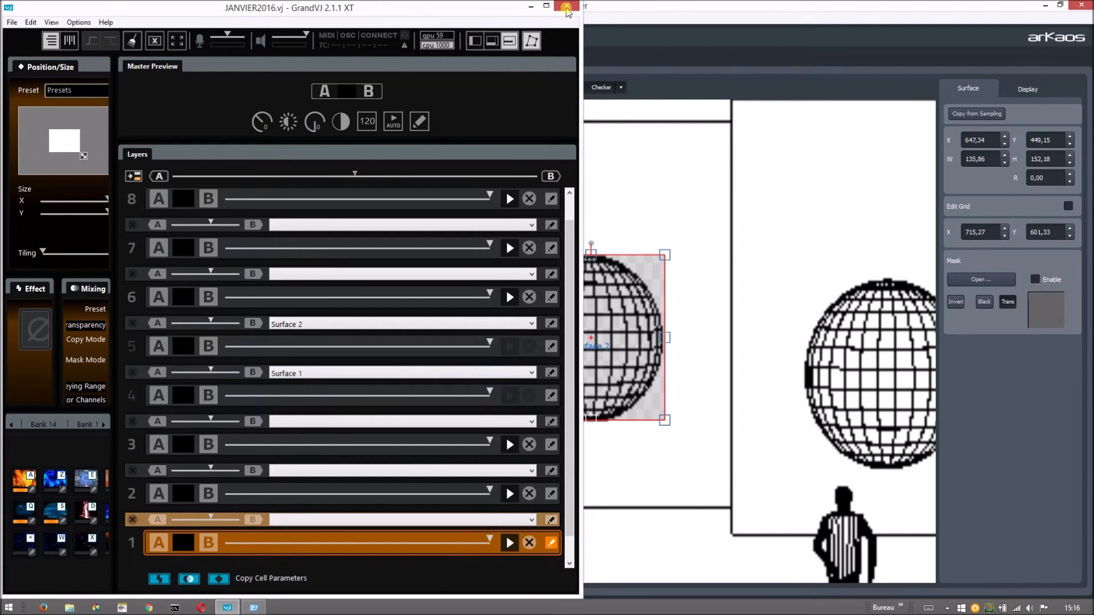
{"action": "left_click", "coordinate": [638, 15]}
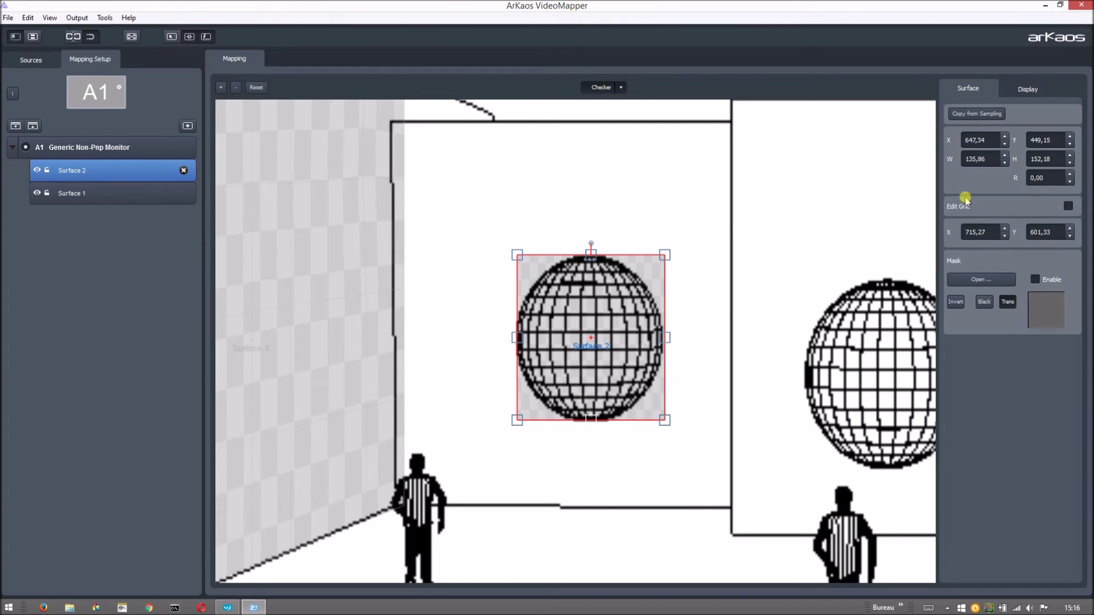
Enable grid editing on Surface 2 and subdivide its grid to eight columns and 16 rows.
{"action": "left_click", "coordinate": [1071, 207]}
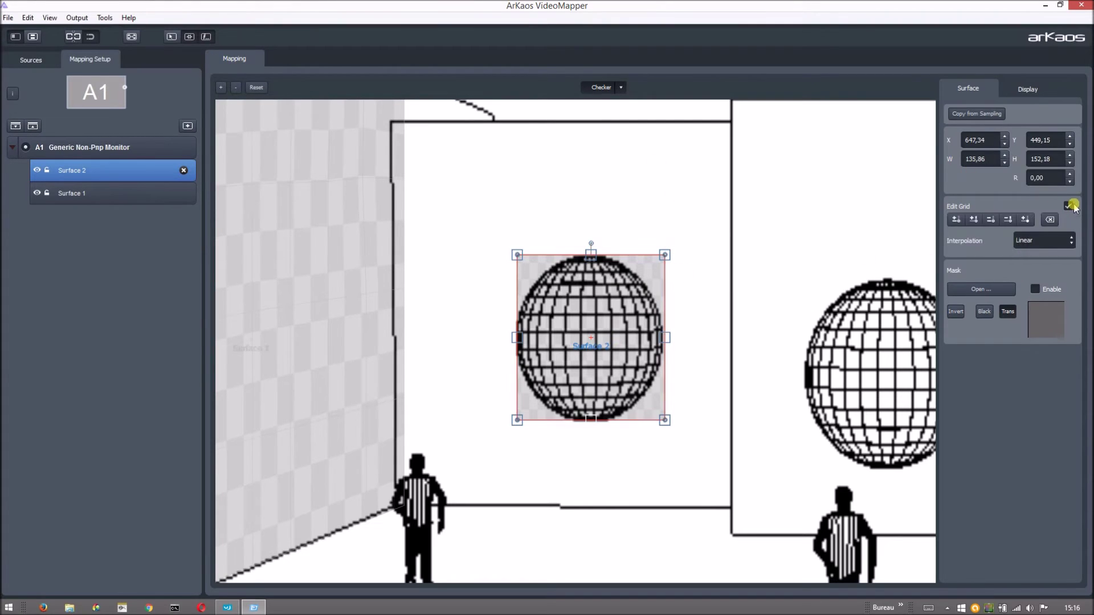
{"action": "left_click", "coordinate": [958, 219]}
{"action": "left_click", "coordinate": [958, 219]}
{"action": "left_click", "coordinate": [972, 220]}
{"action": "left_click", "coordinate": [973, 220]}
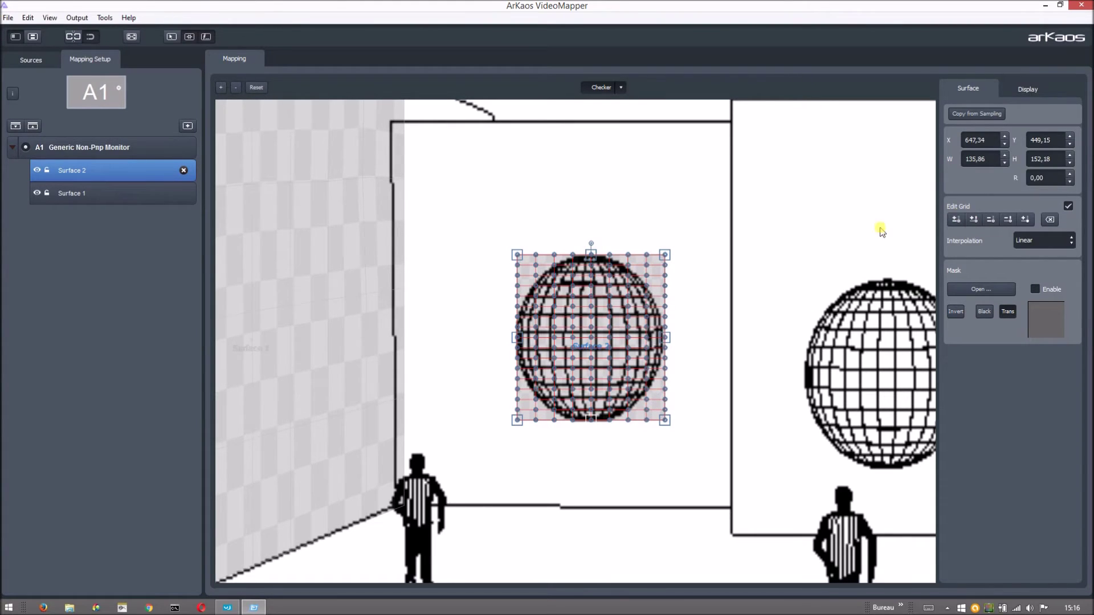
Reduce Surface 2's grid to two columns and two rows.
{"action": "left_click", "coordinate": [1007, 219]}
{"action": "left_click", "coordinate": [993, 220]}
{"action": "left_click", "coordinate": [993, 220]}
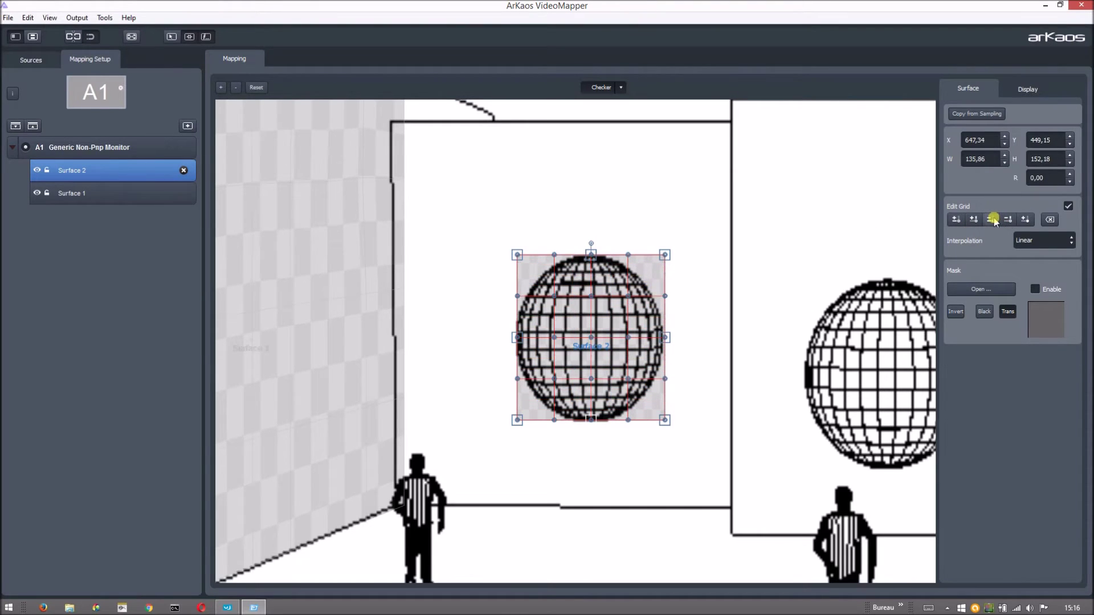
{"action": "left_click", "coordinate": [993, 220]}
{"action": "left_click", "coordinate": [996, 221]}
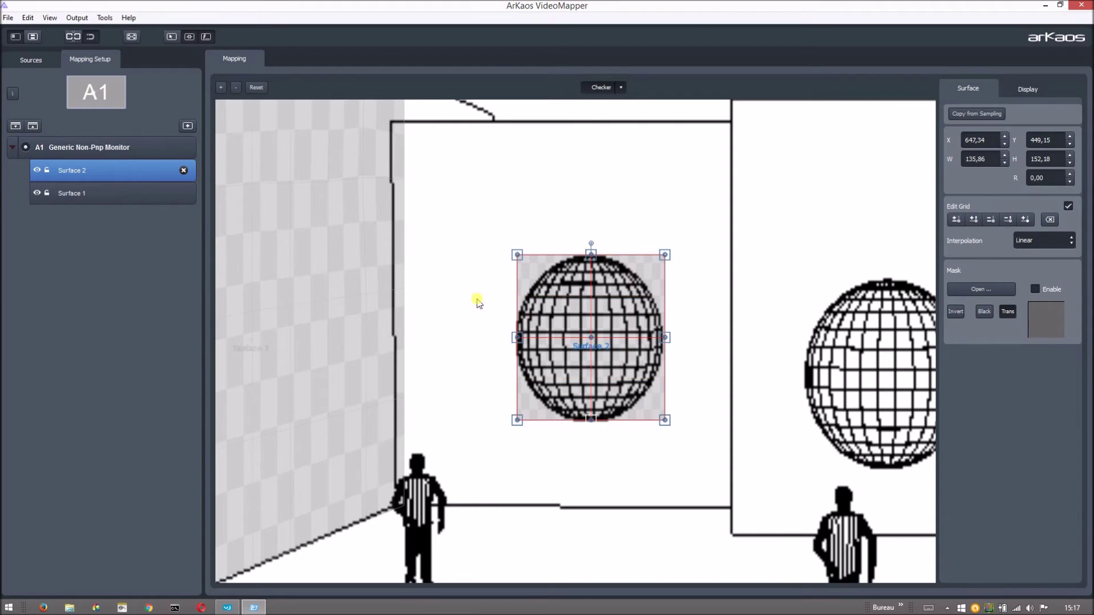
Pull Surface 2's four corner grid points inward onto the outline of the left globe.
{"action": "left_click", "coordinate": [517, 254]}
{"action": "left_click_drag", "start_coordinate": [517, 254], "coordinate": [533, 277]}
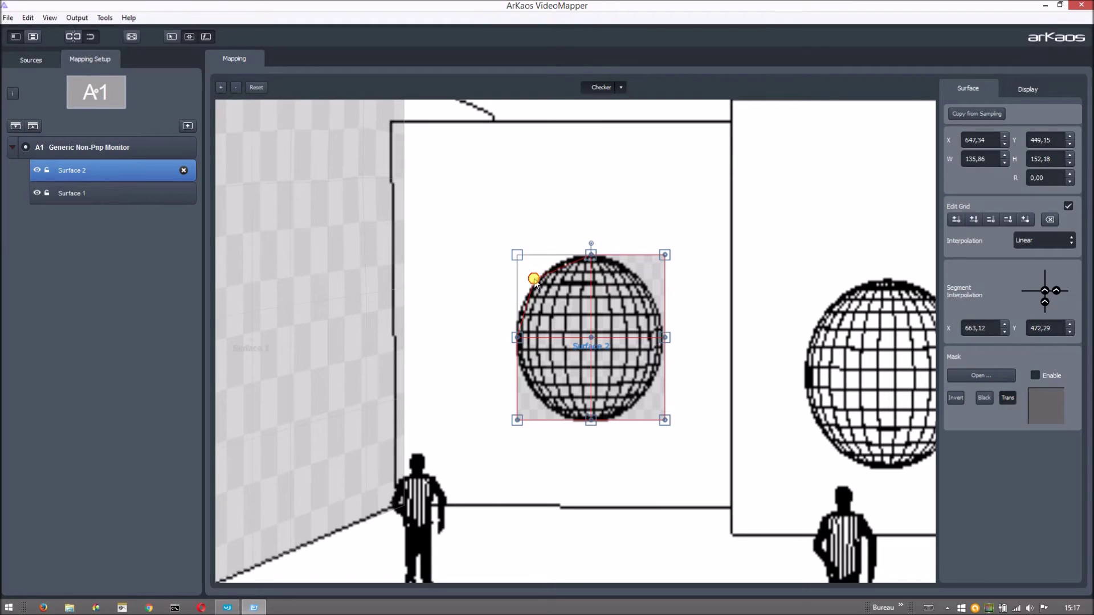
{"action": "left_click", "coordinate": [665, 256]}
{"action": "left_click_drag", "start_coordinate": [665, 256], "coordinate": [643, 279]}
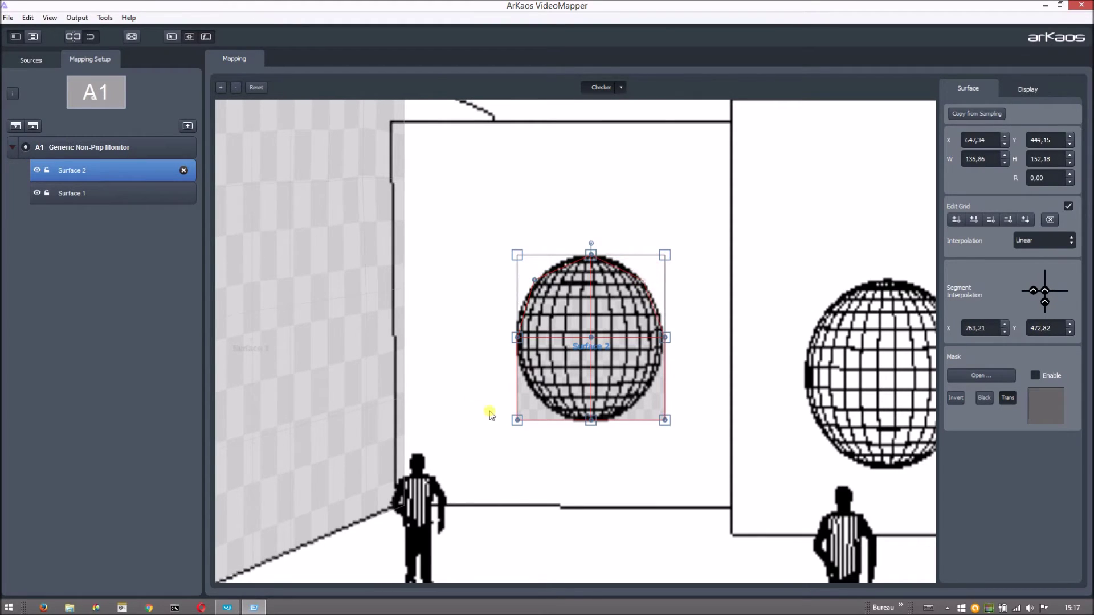
{"action": "left_click", "coordinate": [517, 421]}
{"action": "left_click_drag", "start_coordinate": [517, 421], "coordinate": [537, 400]}
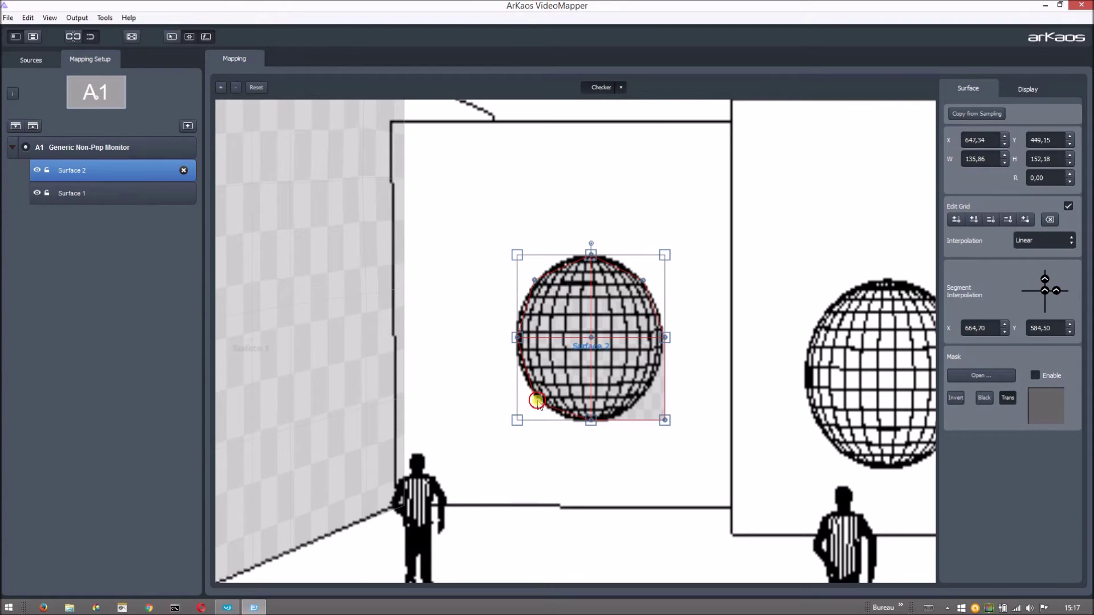
{"action": "left_click", "coordinate": [665, 421]}
{"action": "left_click_drag", "start_coordinate": [665, 421], "coordinate": [647, 398]}
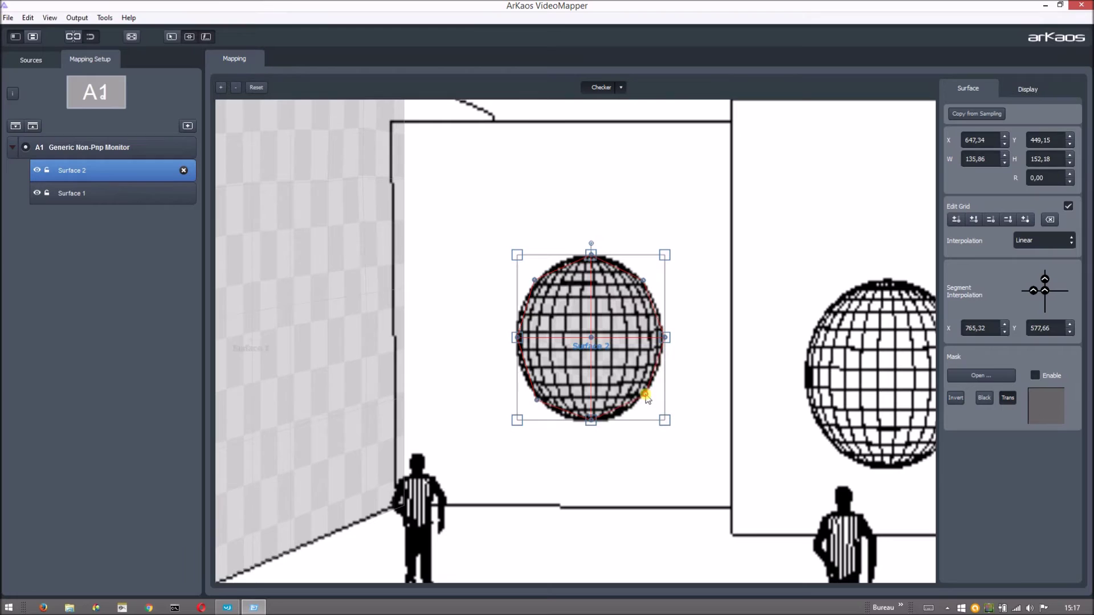
Subdivide Surface 2's grid to four columns and four rows and move the new upper-half outline points onto the globe's edge.
{"action": "left_click", "coordinate": [975, 221]}
{"action": "scroll", "coordinate": [556, 293], "scroll_direction": "up", "scroll_amount": 6}
{"action": "scroll", "coordinate": [564, 274], "scroll_direction": "up", "scroll_amount": 2}
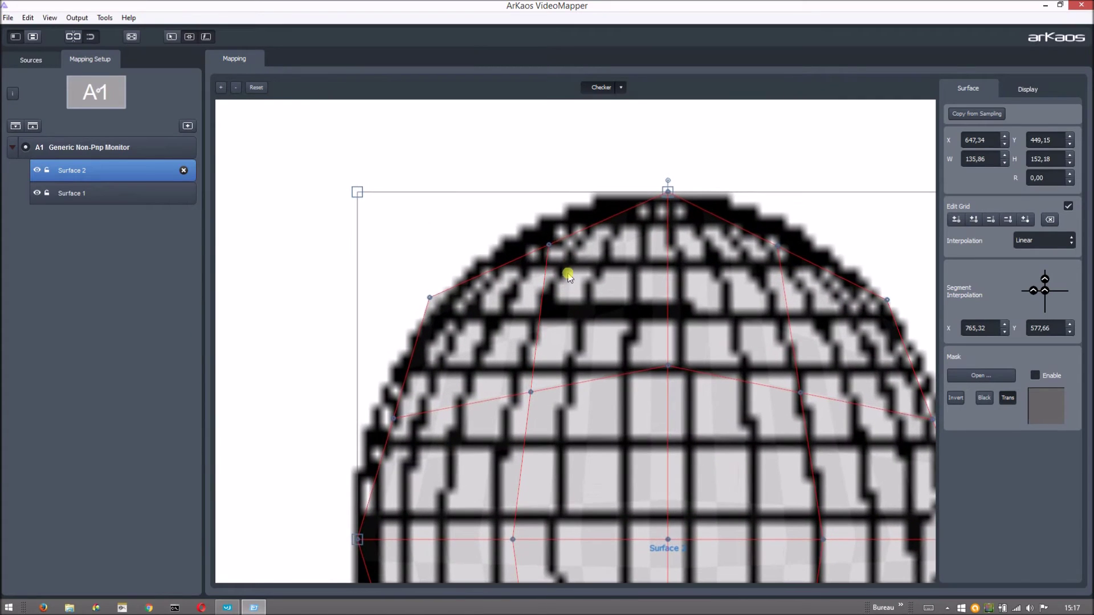
{"action": "left_click_drag", "start_coordinate": [551, 245], "coordinate": [542, 221]}
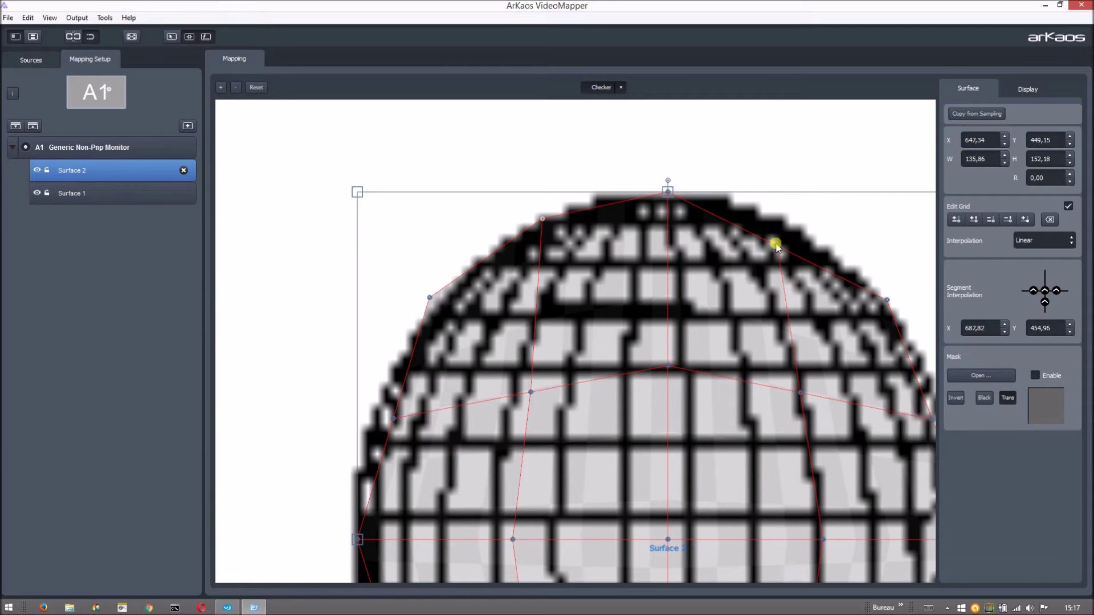
{"action": "left_click_drag", "start_coordinate": [778, 245], "coordinate": [788, 228]}
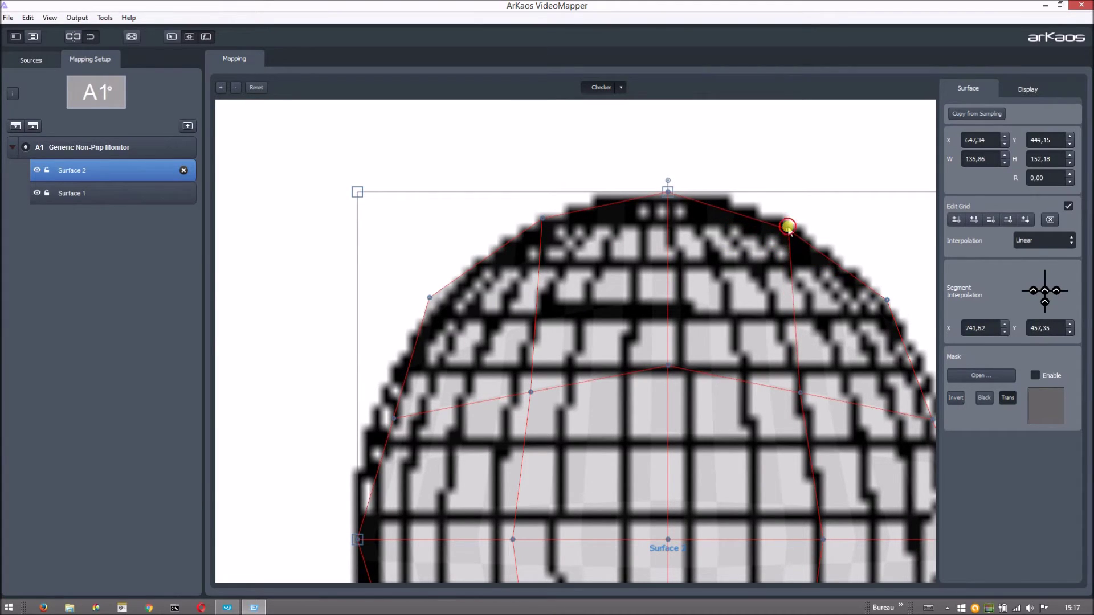
{"action": "left_click_drag", "start_coordinate": [395, 416], "coordinate": [372, 414]}
{"action": "scroll", "coordinate": [424, 533], "scroll_direction": "down", "scroll_amount": 3}
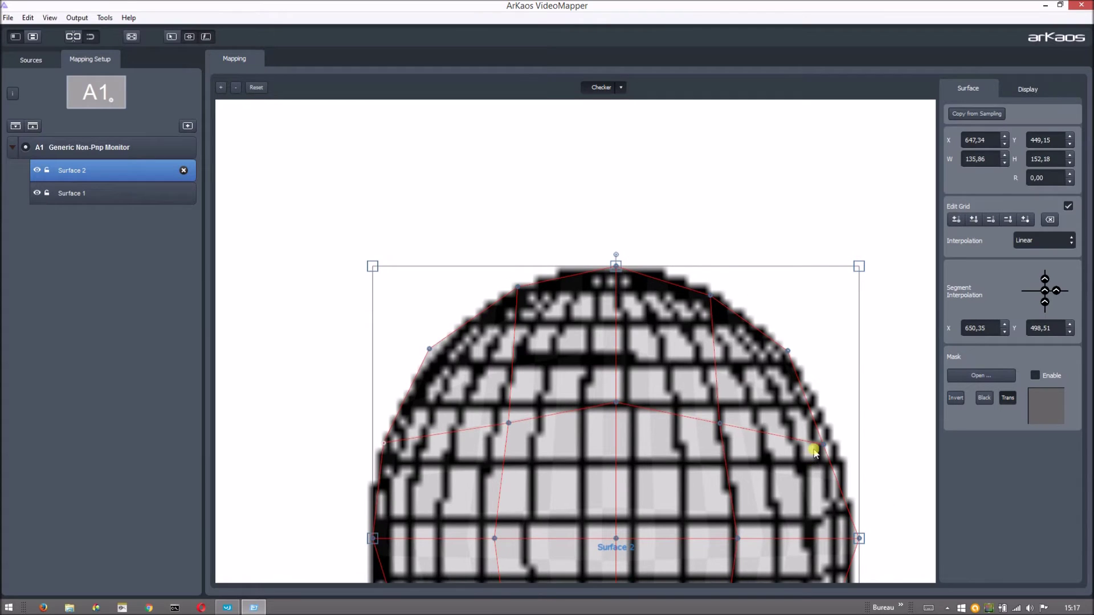
{"action": "left_click_drag", "start_coordinate": [822, 444], "coordinate": [835, 441]}
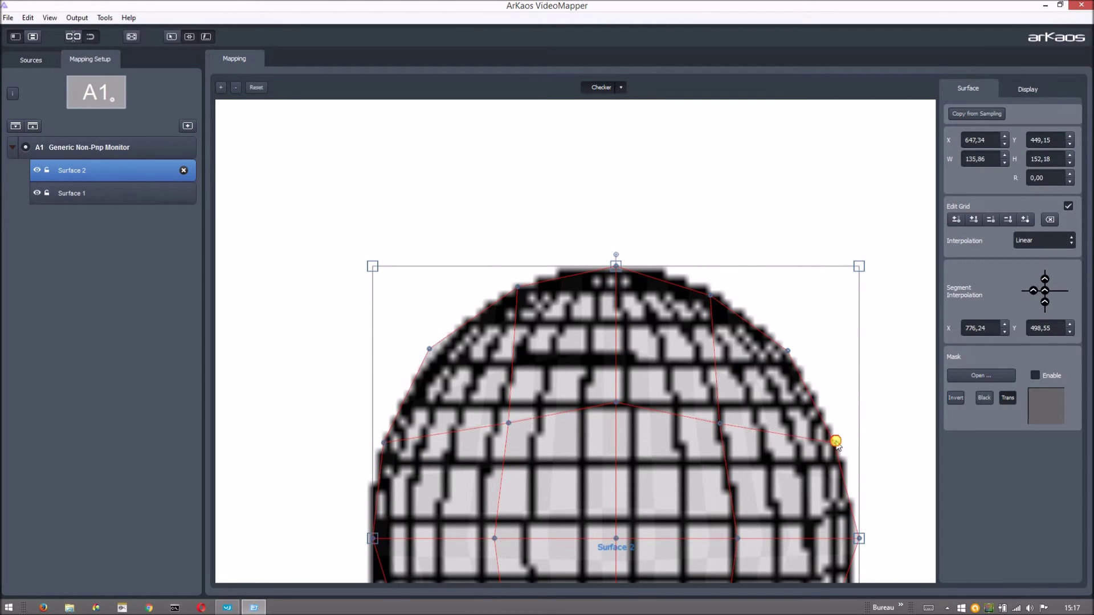
{"action": "scroll", "coordinate": [897, 465], "scroll_direction": "down", "scroll_amount": 2}
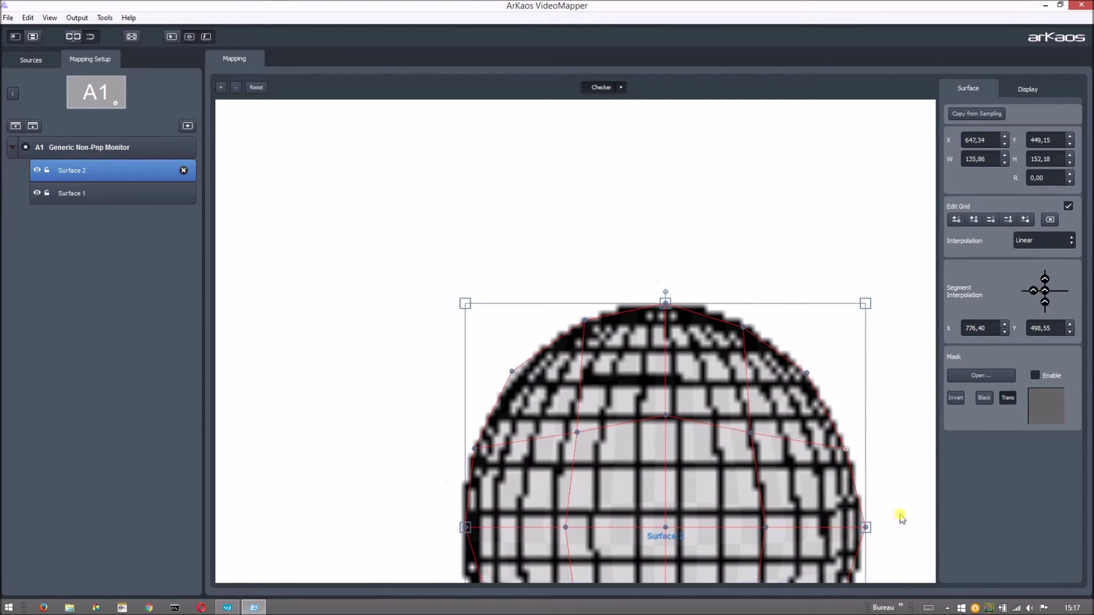
Move Surface 2's lower-half outline grid points on both sides outward onto the left globe's edge.
{"action": "left_click", "coordinate": [362, 468]}
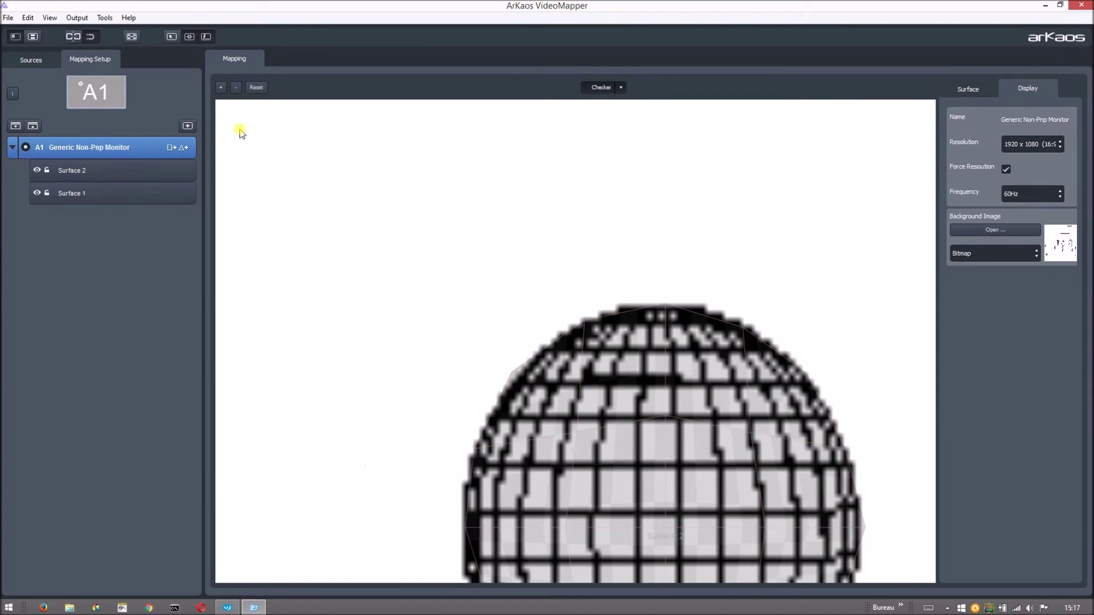
{"action": "left_click", "coordinate": [253, 90]}
{"action": "scroll", "coordinate": [485, 367], "scroll_direction": "up", "scroll_amount": 5}
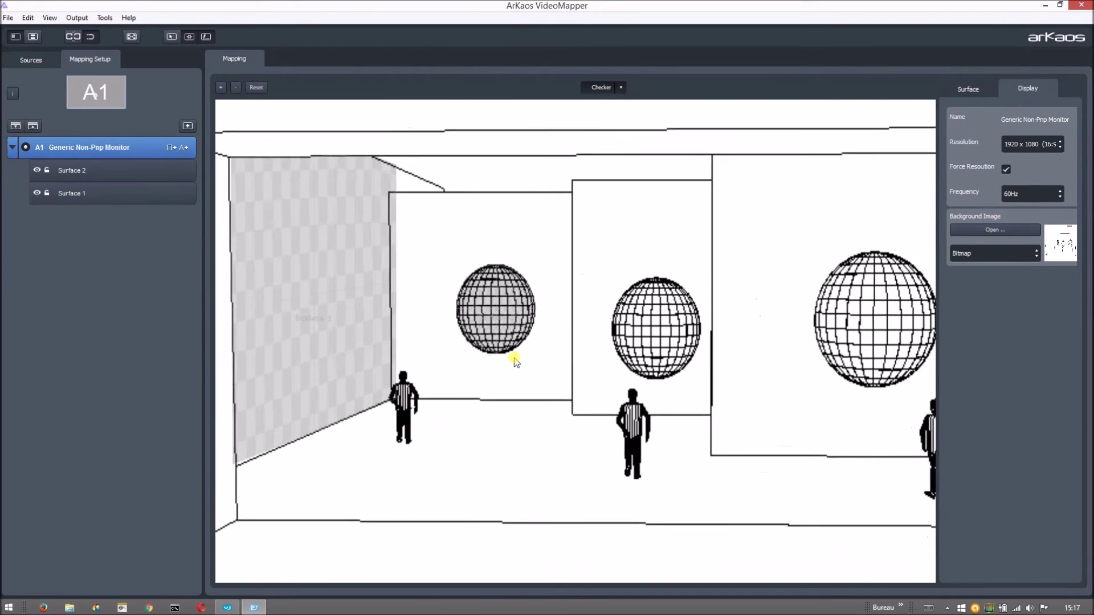
{"action": "scroll", "coordinate": [510, 371], "scroll_direction": "up", "scroll_amount": 2}
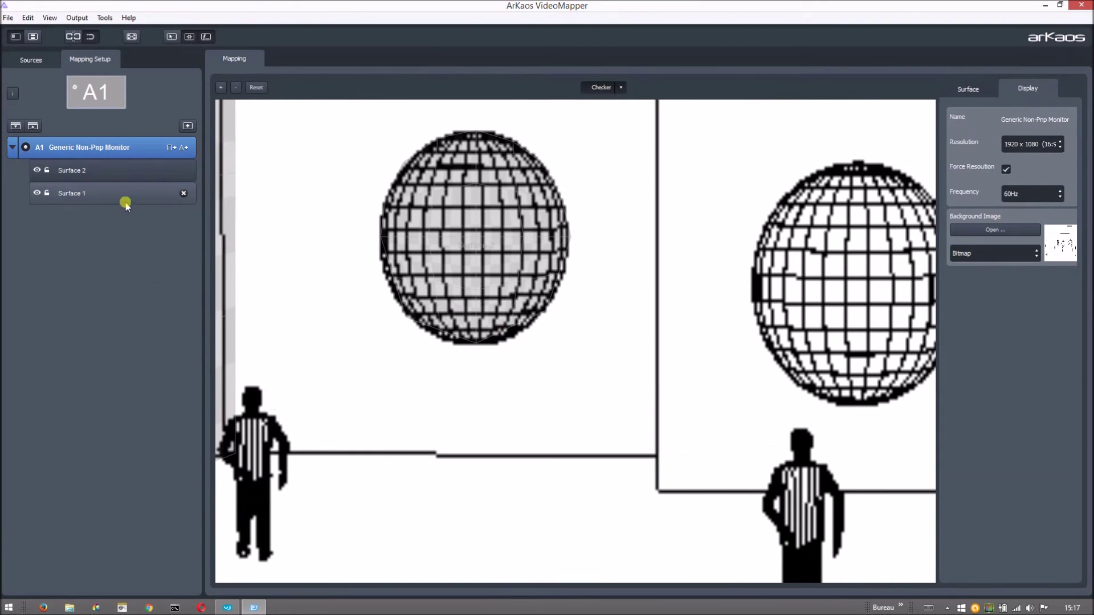
{"action": "left_click", "coordinate": [127, 171]}
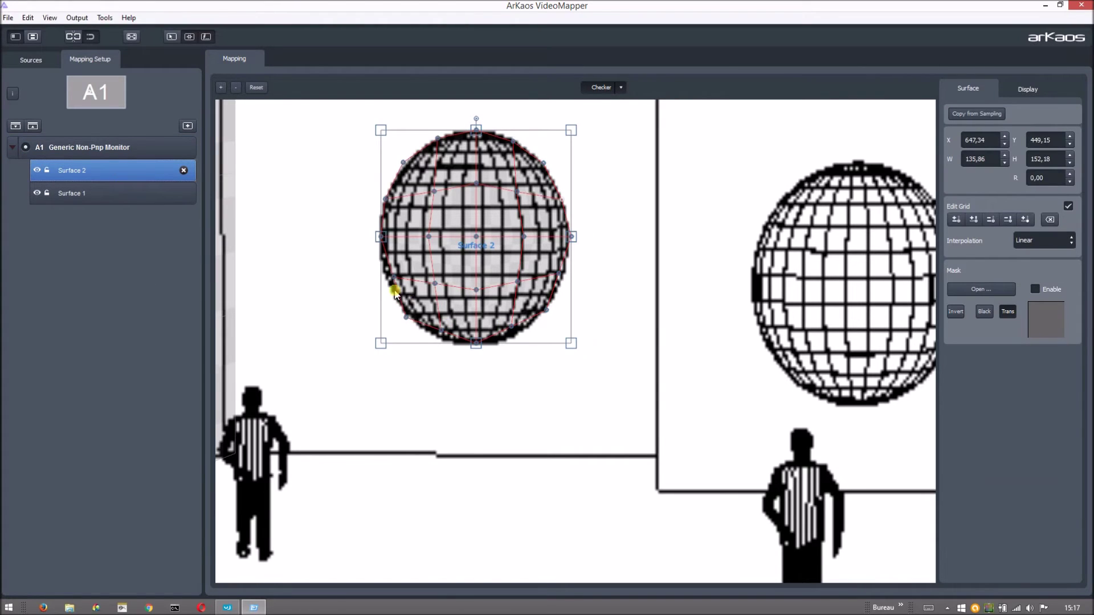
{"action": "scroll", "coordinate": [396, 292], "scroll_direction": "up", "scroll_amount": 3}
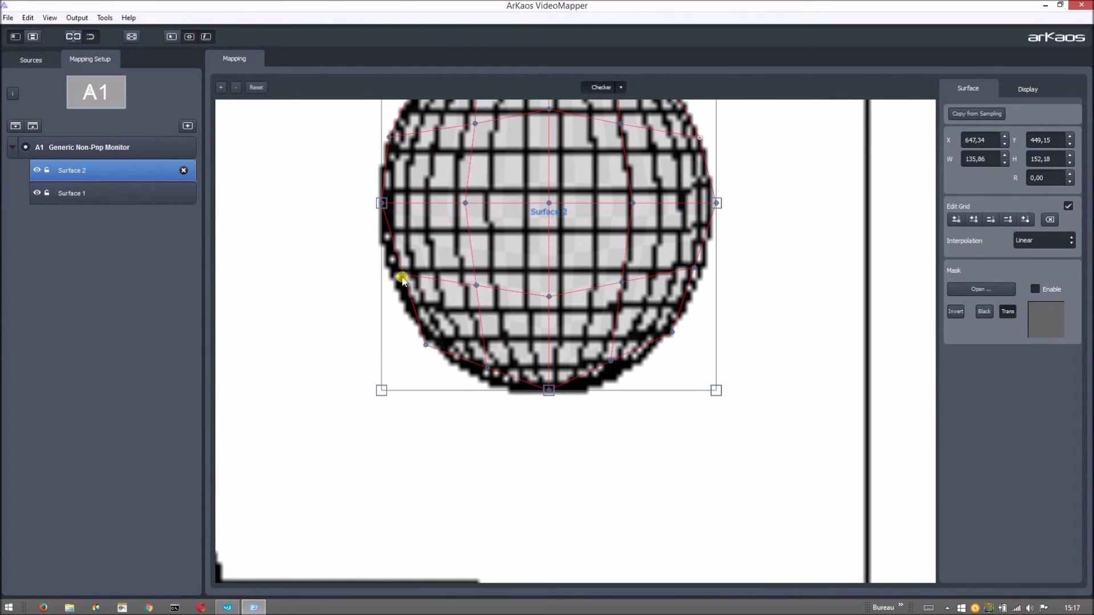
{"action": "left_click_drag", "start_coordinate": [402, 277], "coordinate": [391, 278]}
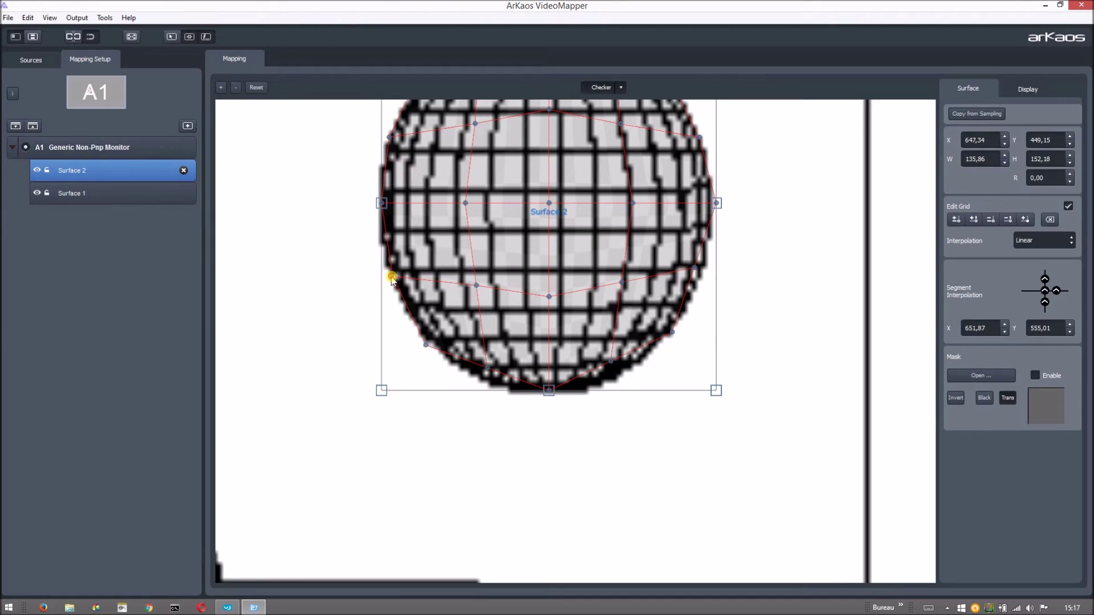
{"action": "left_click_drag", "start_coordinate": [488, 367], "coordinate": [484, 381]}
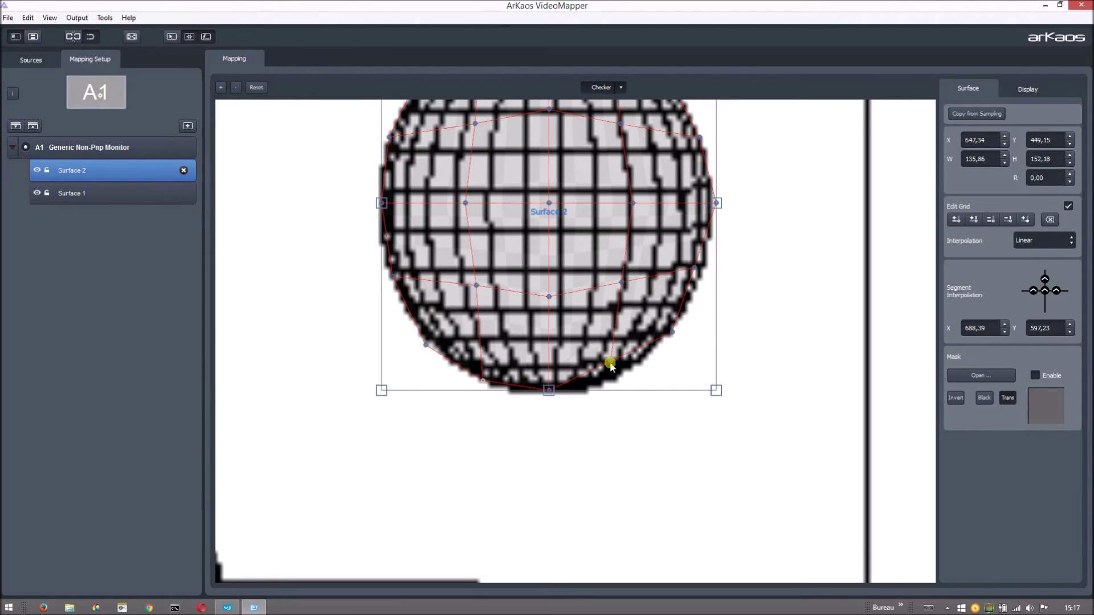
{"action": "left_click_drag", "start_coordinate": [615, 370], "coordinate": [620, 377]}
{"action": "left_click_drag", "start_coordinate": [698, 268], "coordinate": [705, 274]}
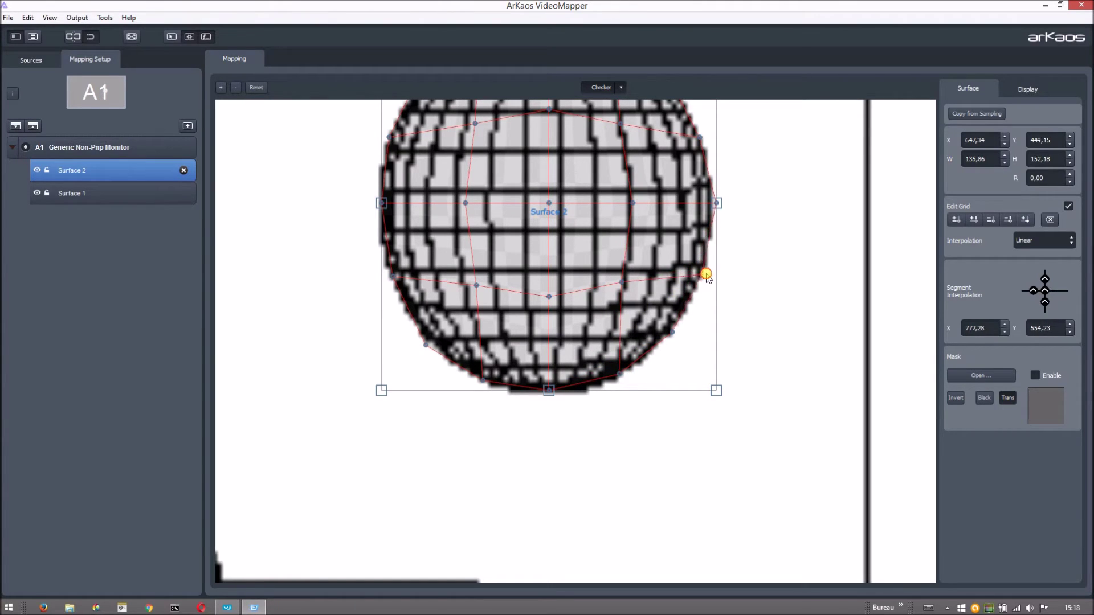
Pull Surface 2's middle grid point on the right side slightly inward onto the globe's edge.
{"action": "scroll", "coordinate": [812, 251], "scroll_direction": "up", "scroll_amount": 2}
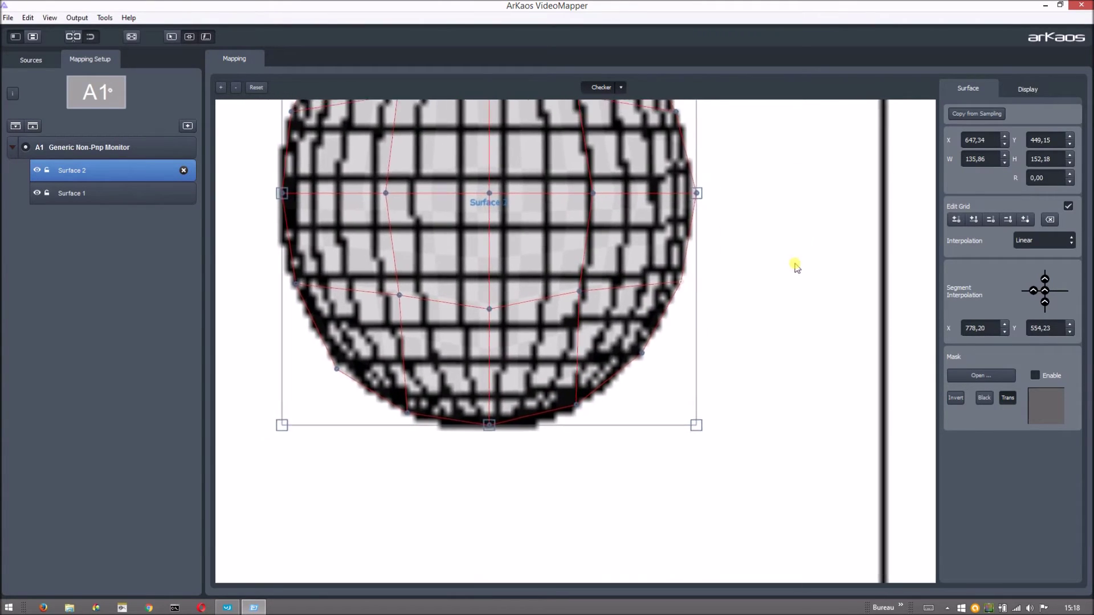
{"action": "left_click_drag", "start_coordinate": [703, 197], "coordinate": [699, 197]}
{"action": "scroll", "coordinate": [763, 398], "scroll_direction": "down", "scroll_amount": 5}
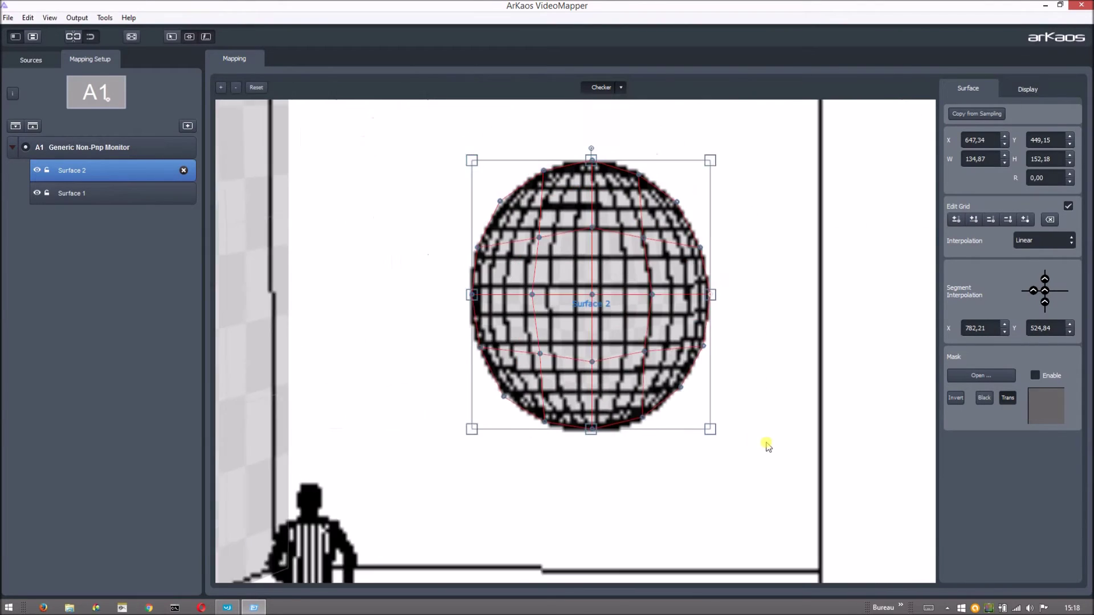
{"action": "scroll", "coordinate": [787, 496], "scroll_direction": "down", "scroll_amount": 3}
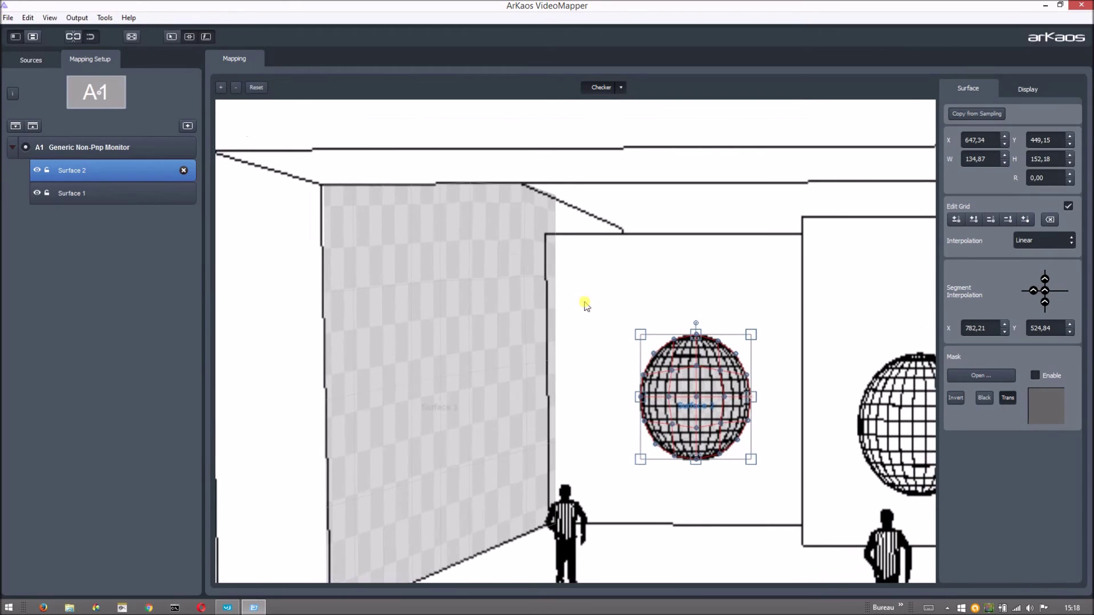
Add a third rectangular surface to the A1 Generic Non-Pnp Monitor output.
{"action": "mouse_move", "coordinate": [152, 155]}
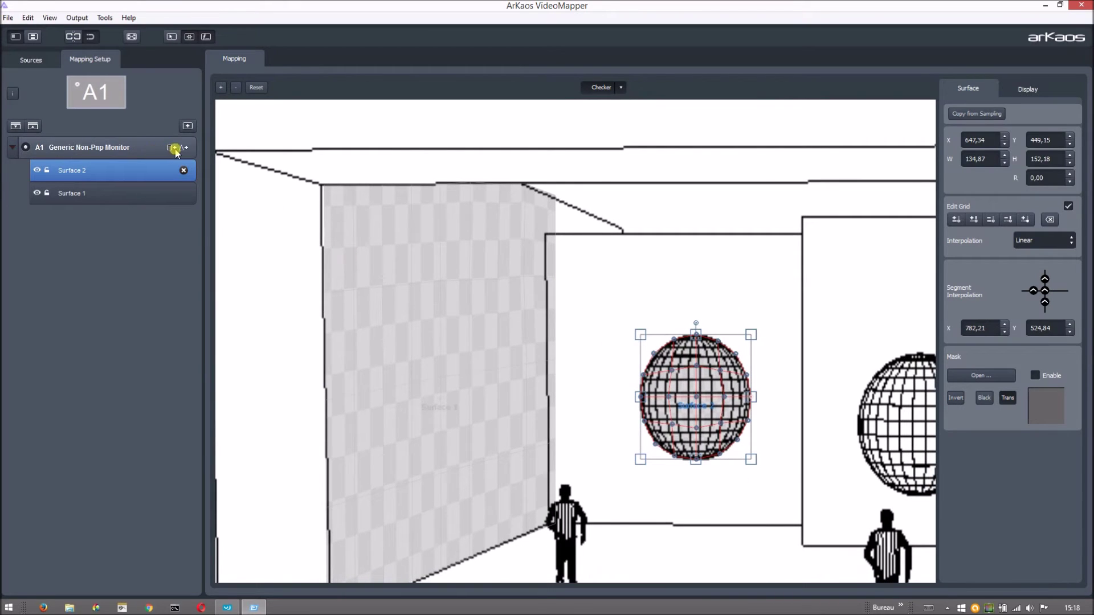
{"action": "left_click", "coordinate": [170, 150]}
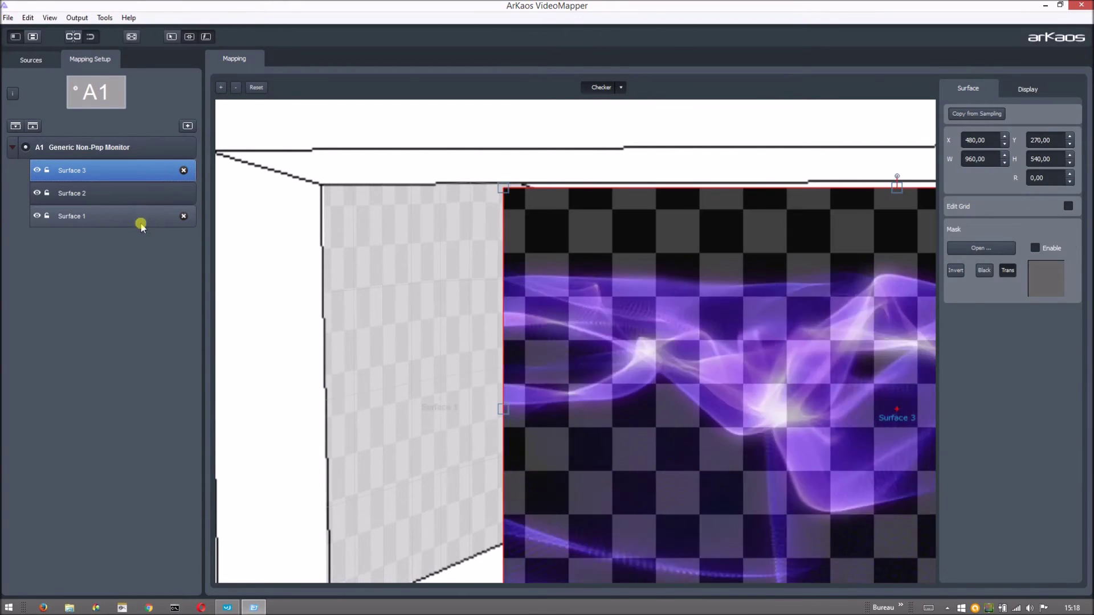
{"action": "left_click", "coordinate": [139, 216]}
{"action": "left_click", "coordinate": [655, 292]}
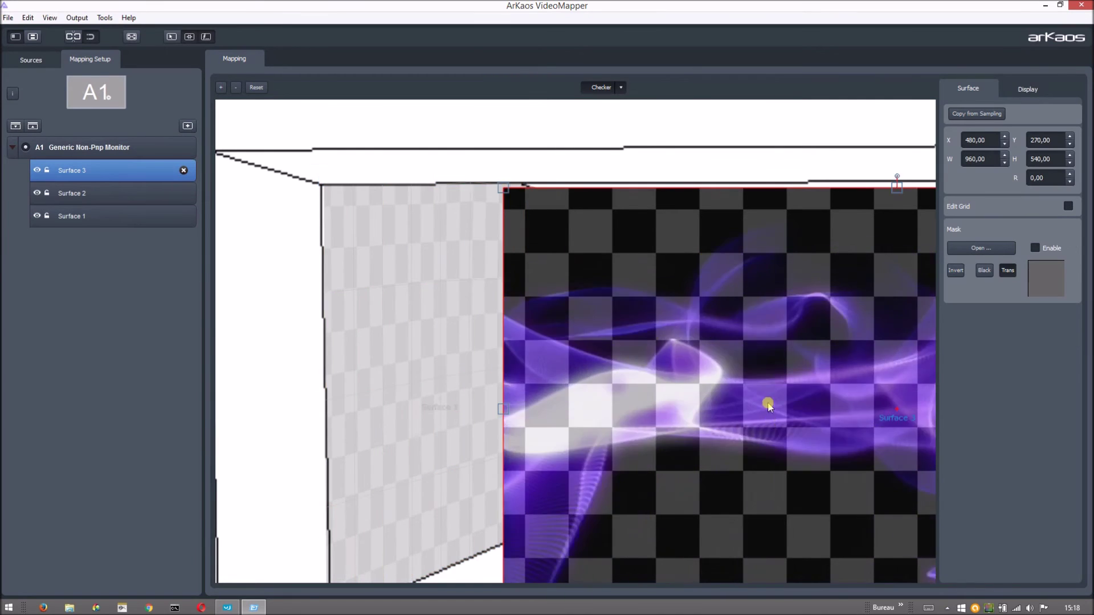
{"action": "scroll", "coordinate": [786, 444], "scroll_direction": "down", "scroll_amount": 3}
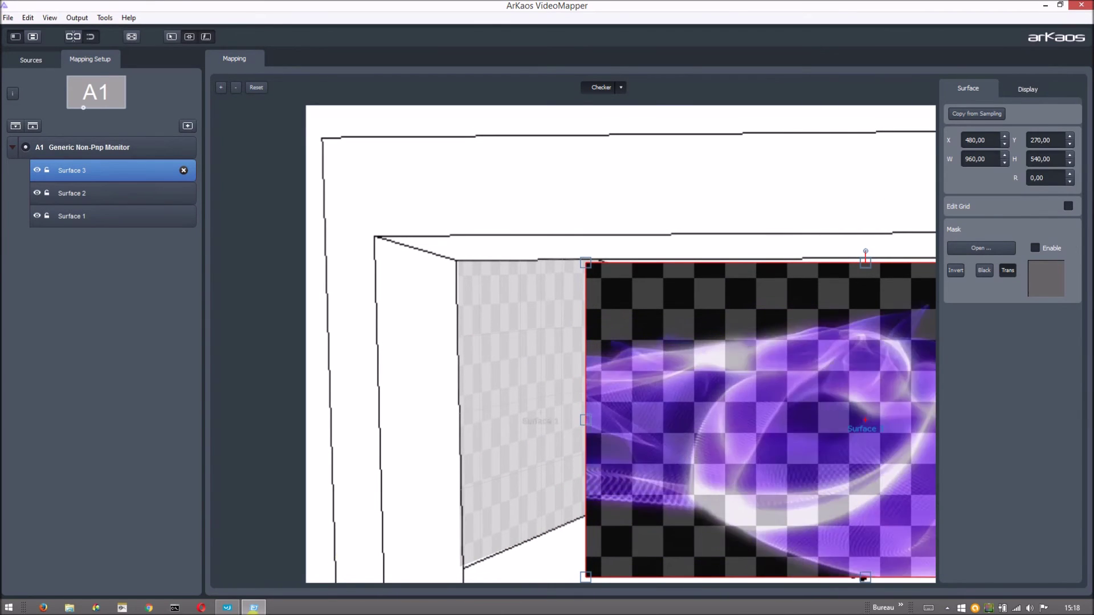
Switch to GrandVJ and kill the clips playing on layers 6 and 3.
{"action": "left_click", "coordinate": [231, 608]}
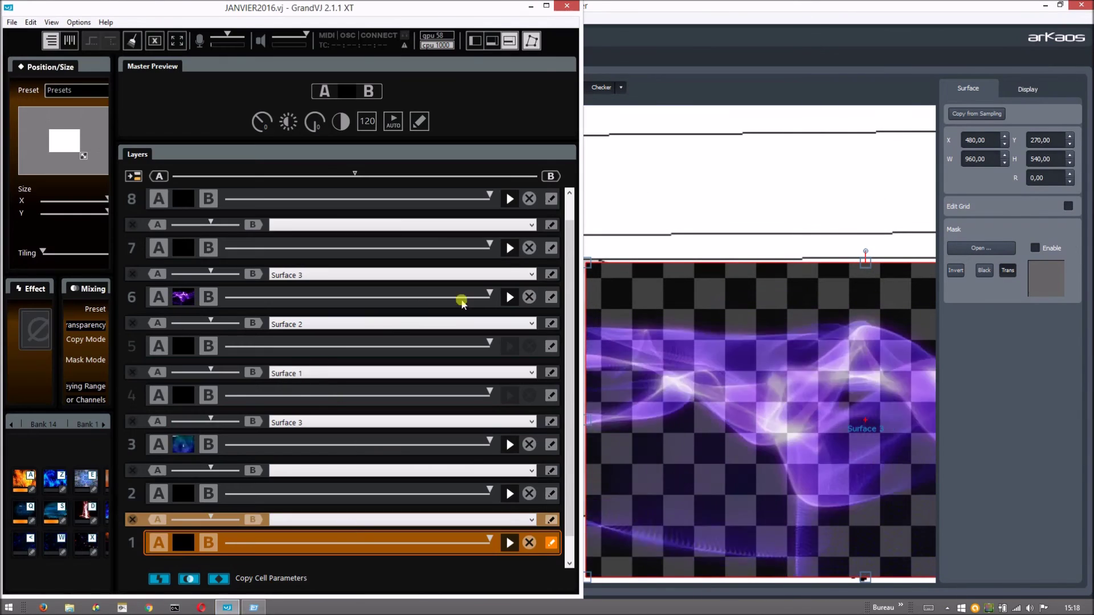
{"action": "left_click", "coordinate": [530, 297]}
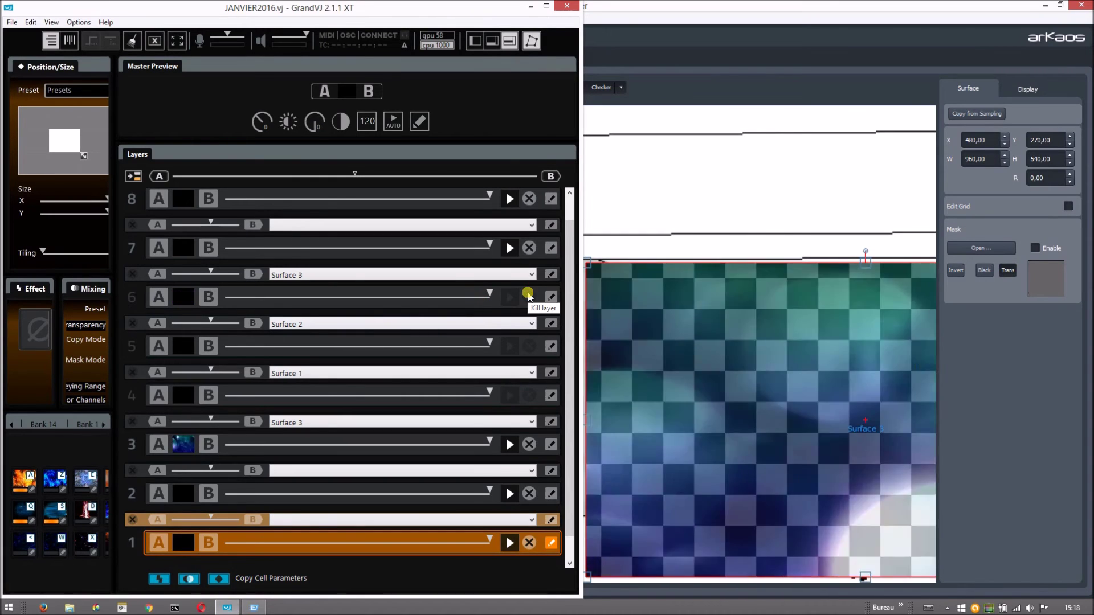
{"action": "left_click", "coordinate": [529, 444]}
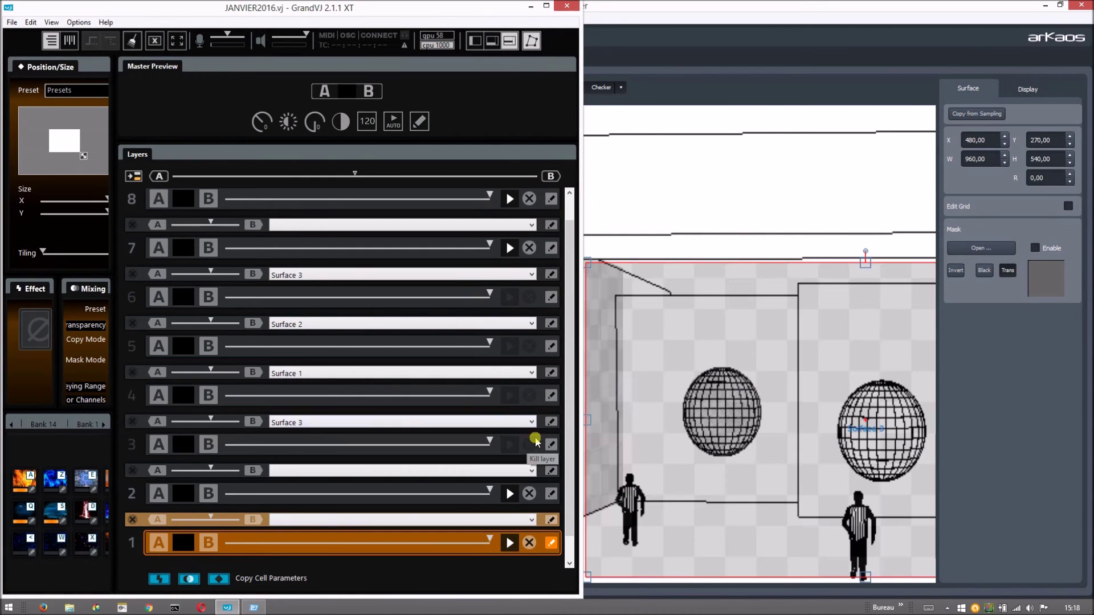
Switch to VideoMapper and move Surface 3's upper-left corner onto the upper-left corner of the wall behind the left globe, about X 530, Y 328.
{"action": "left_click", "coordinate": [656, 9]}
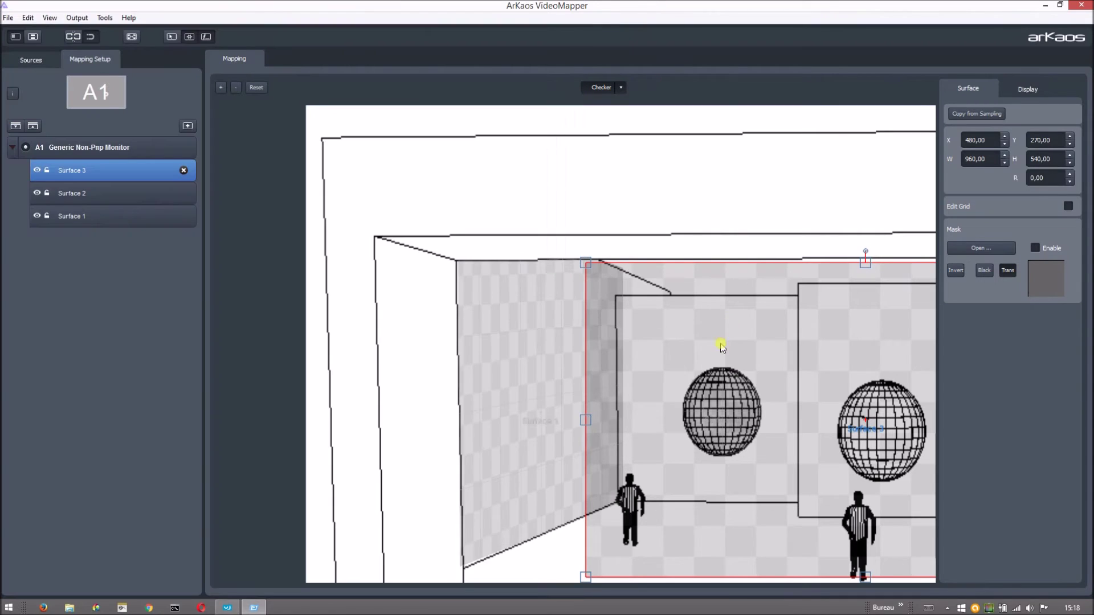
{"action": "scroll", "coordinate": [729, 399], "scroll_direction": "up", "scroll_amount": 1}
{"action": "scroll", "coordinate": [741, 445], "scroll_direction": "down", "scroll_amount": 2}
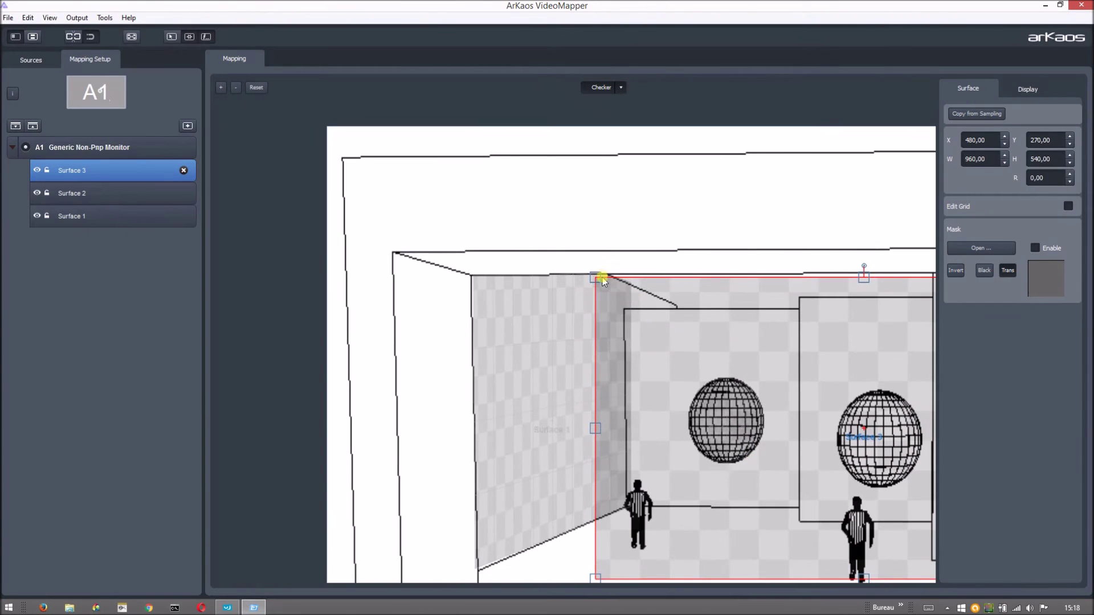
{"action": "left_click_drag", "start_coordinate": [594, 277], "coordinate": [621, 310]}
{"action": "scroll", "coordinate": [769, 509], "scroll_direction": "down", "scroll_amount": 3}
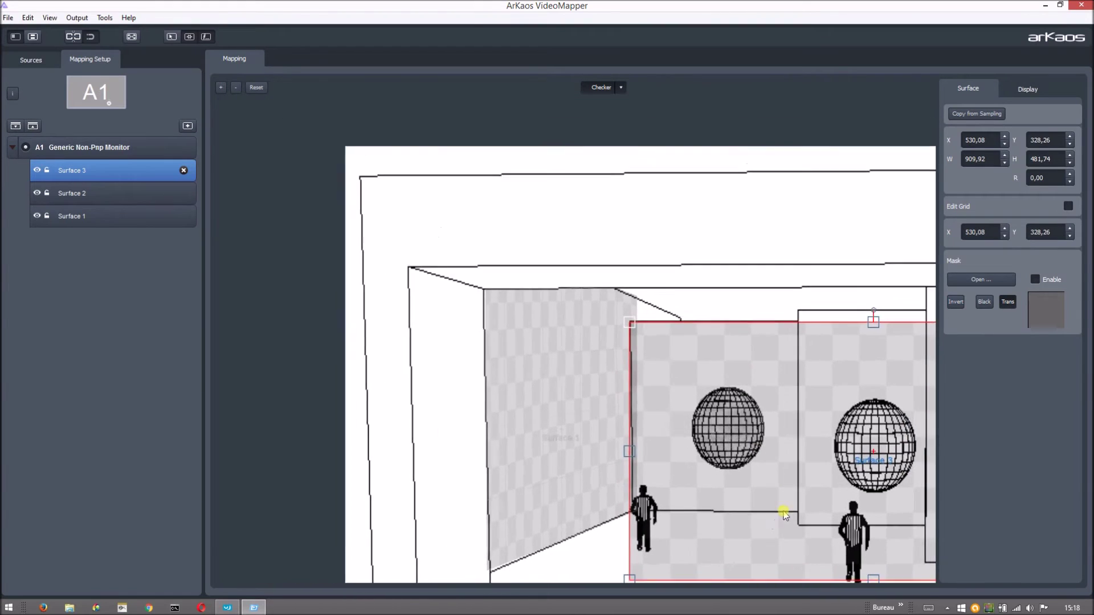
Fit Surface 3's remaining corners to the wall behind the left globe, making it about 316 wide and 354 high.
{"action": "left_click", "coordinate": [256, 88]}
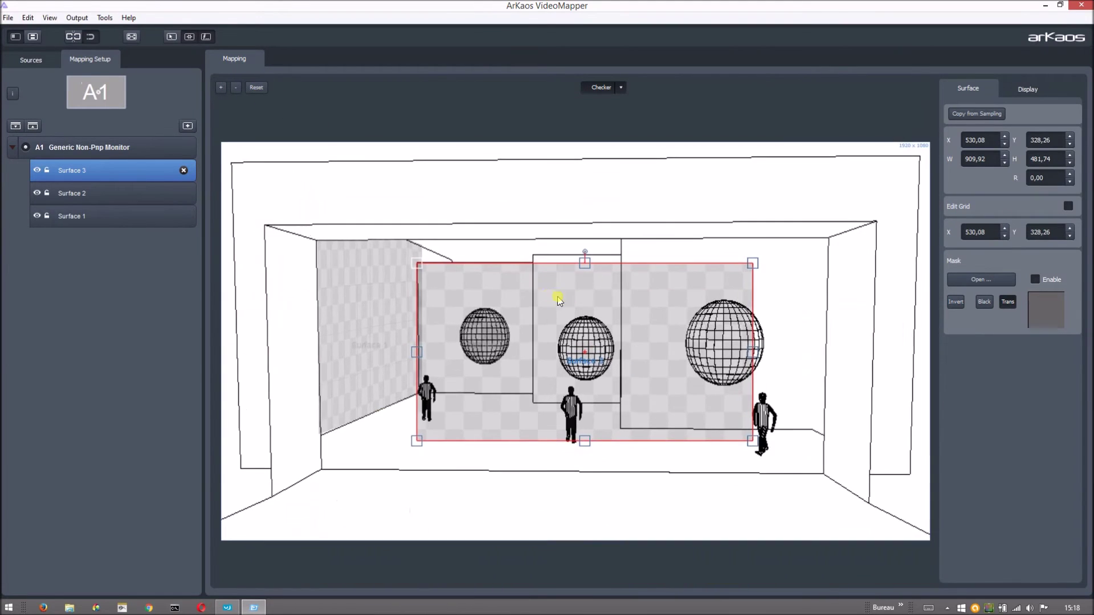
{"action": "scroll", "coordinate": [567, 302], "scroll_direction": "up", "scroll_amount": 2}
{"action": "left_click_drag", "start_coordinate": [818, 258], "coordinate": [532, 257]}
{"action": "left_click_drag", "start_coordinate": [529, 483], "coordinate": [530, 423]}
{"action": "scroll", "coordinate": [475, 346], "scroll_direction": "up", "scroll_amount": 3}
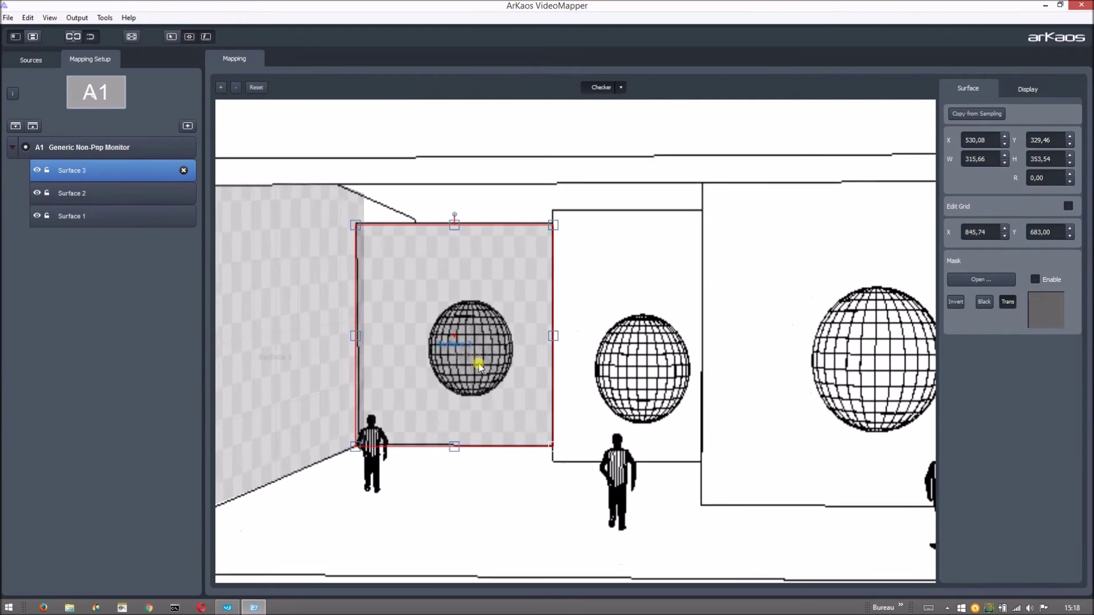
{"action": "scroll", "coordinate": [473, 357], "scroll_direction": "up", "scroll_amount": 2}
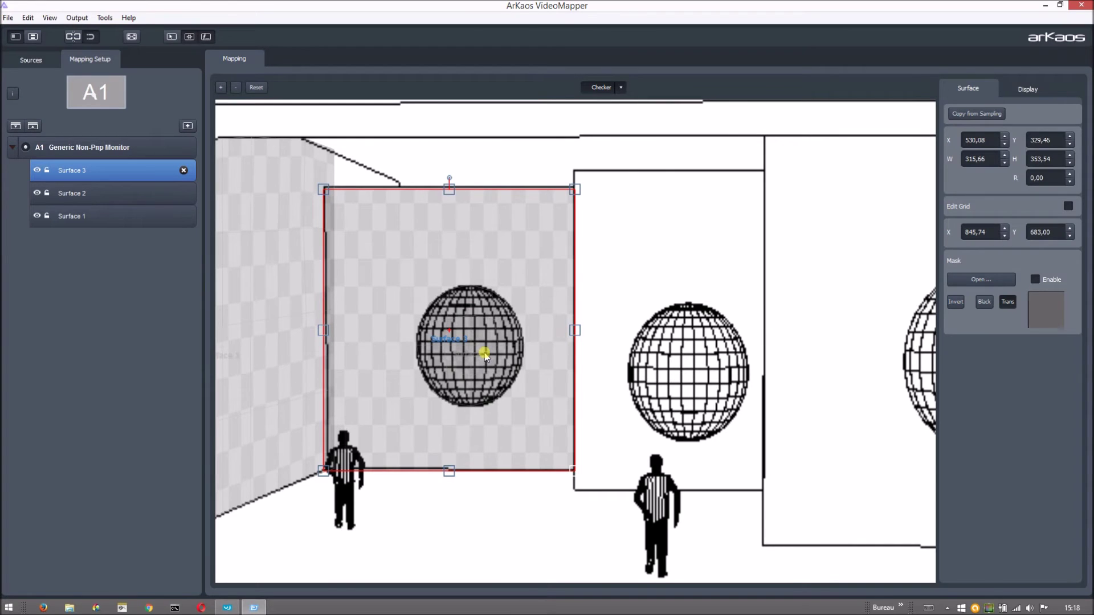
{"action": "scroll", "coordinate": [485, 354], "scroll_direction": "down", "scroll_amount": 2}
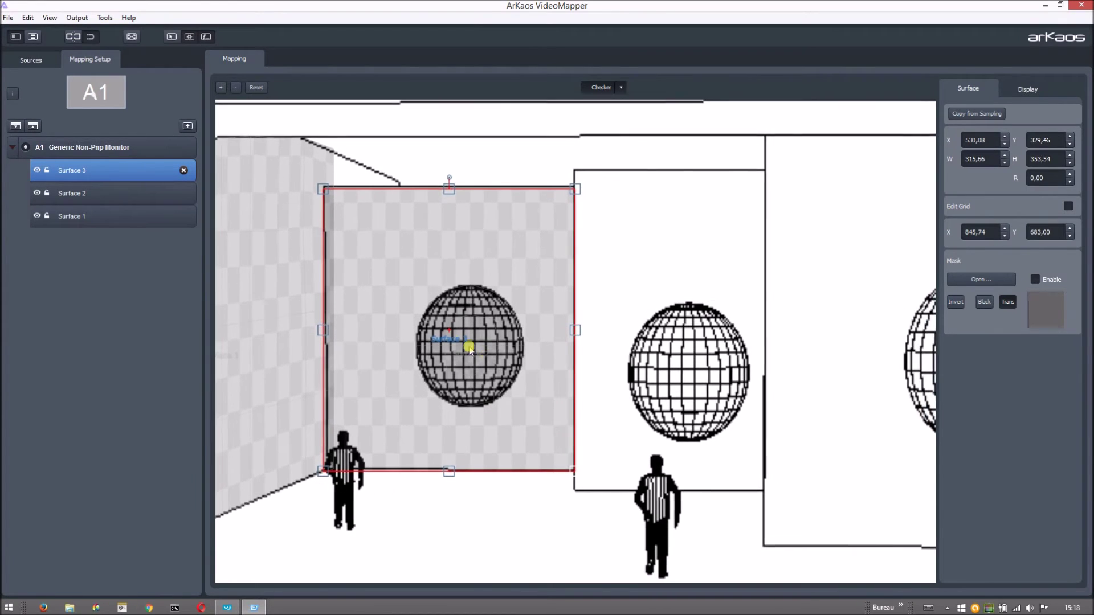
Switch to GrandVJ and start the blue clip on layer 4, the fire clip on layer 5 and a red clip on layer 6.
{"action": "left_click", "coordinate": [225, 608]}
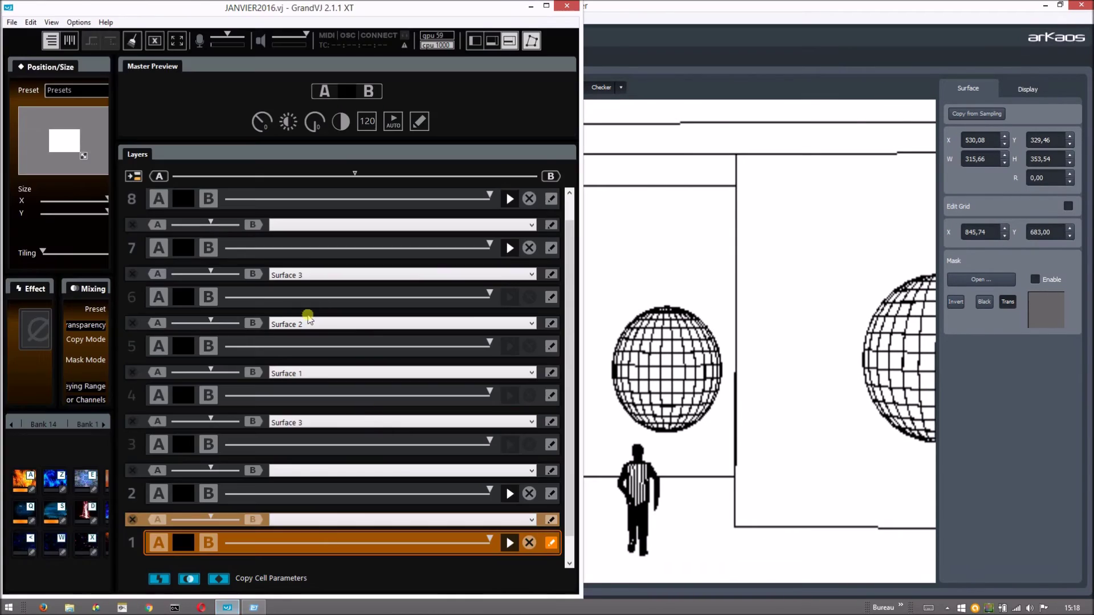
{"action": "left_click", "coordinate": [179, 398]}
{"action": "left_click", "coordinate": [55, 482]}
{"action": "left_click", "coordinate": [133, 345]}
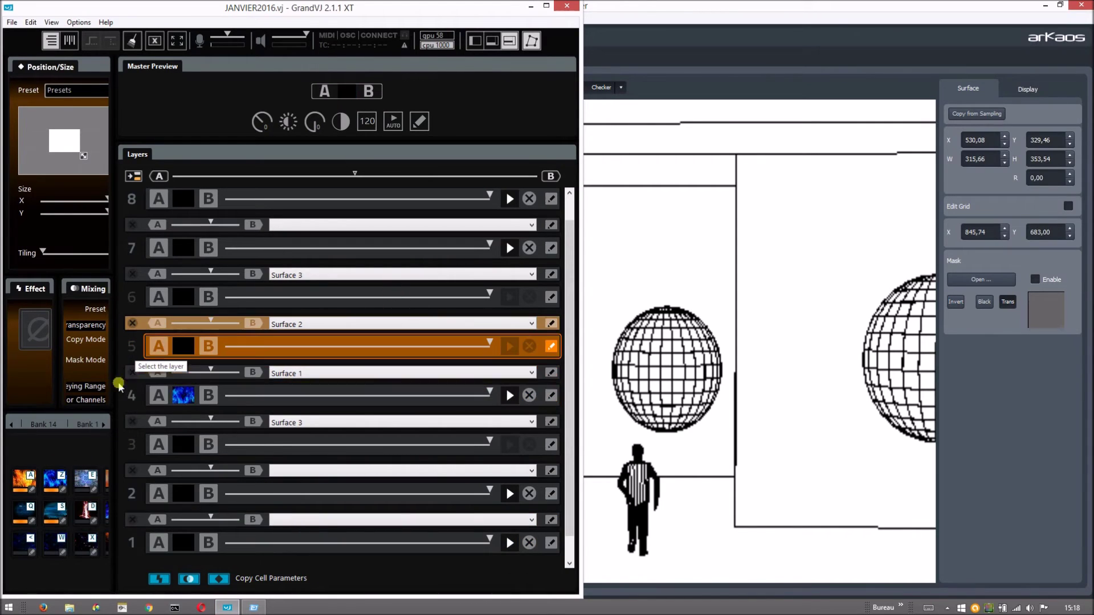
{"action": "left_click", "coordinate": [23, 478]}
{"action": "left_click", "coordinate": [129, 294]}
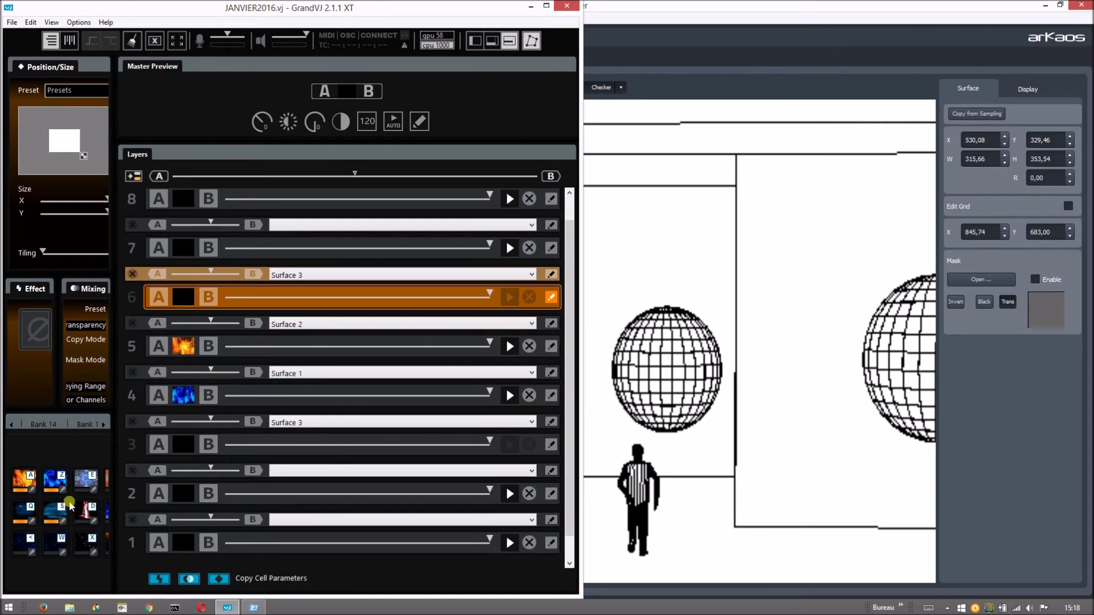
{"action": "left_click", "coordinate": [108, 489]}
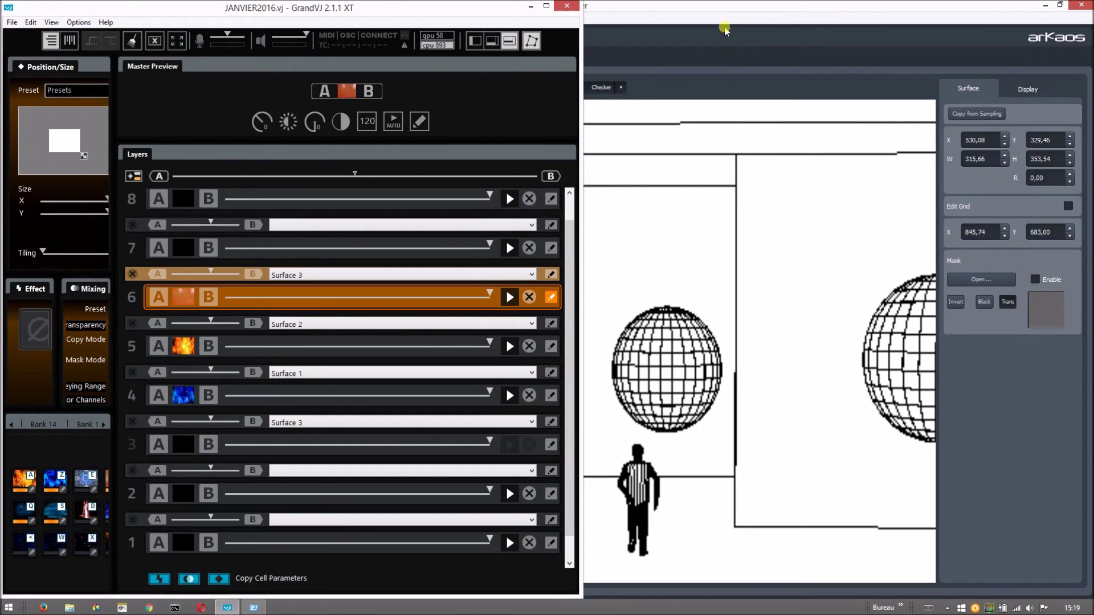
Switch to VideoMapper and select Surface 2 to check how it is layered against Surface 3.
{"action": "left_click", "coordinate": [752, 213]}
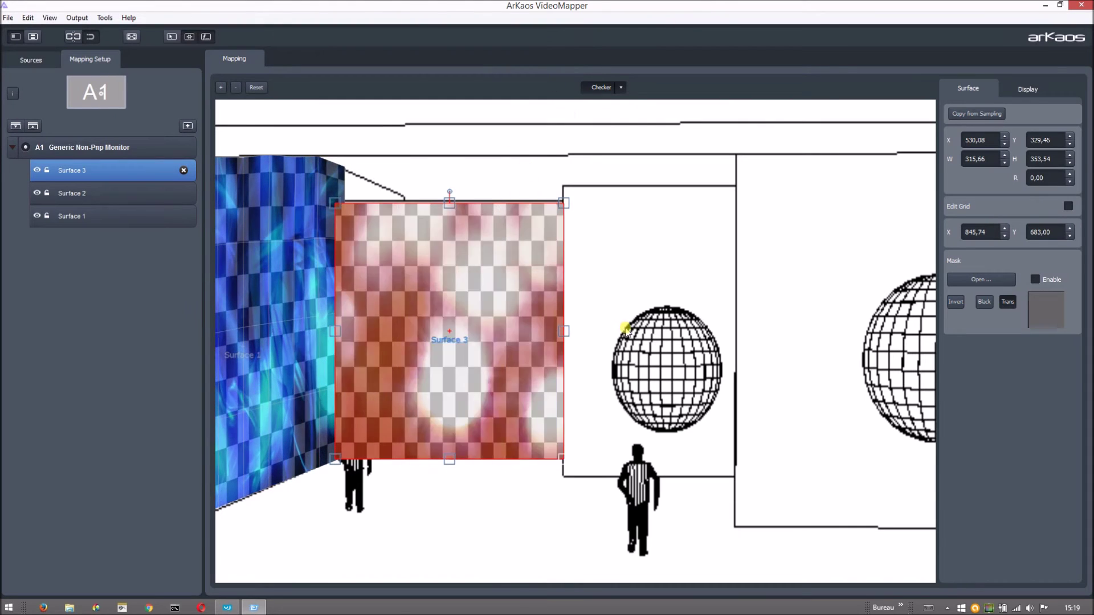
{"action": "left_click", "coordinate": [100, 193]}
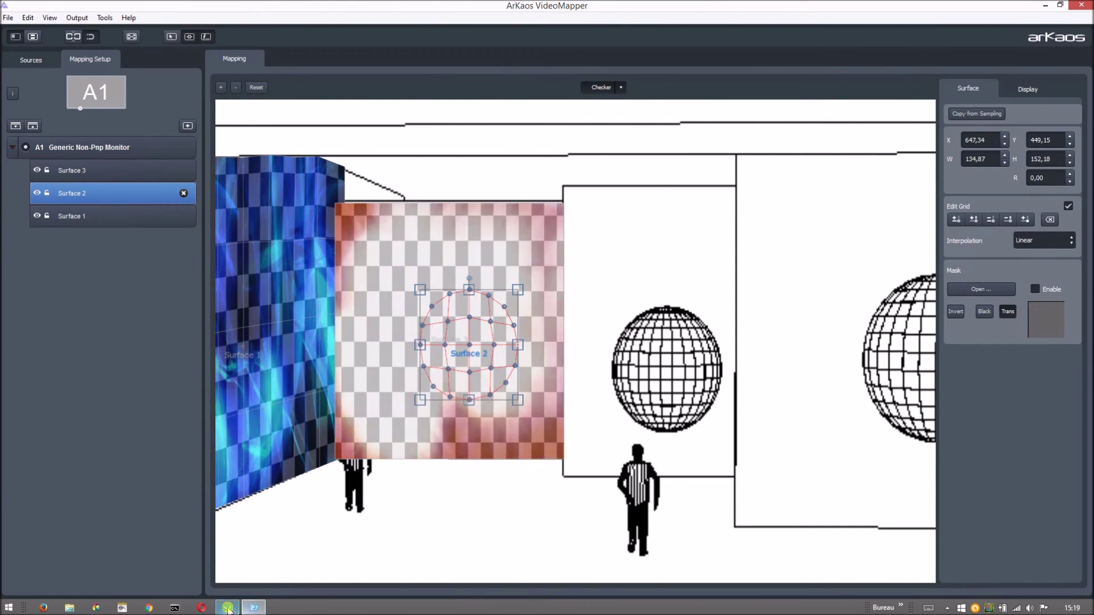
{"action": "mouse_move", "coordinate": [230, 609]}
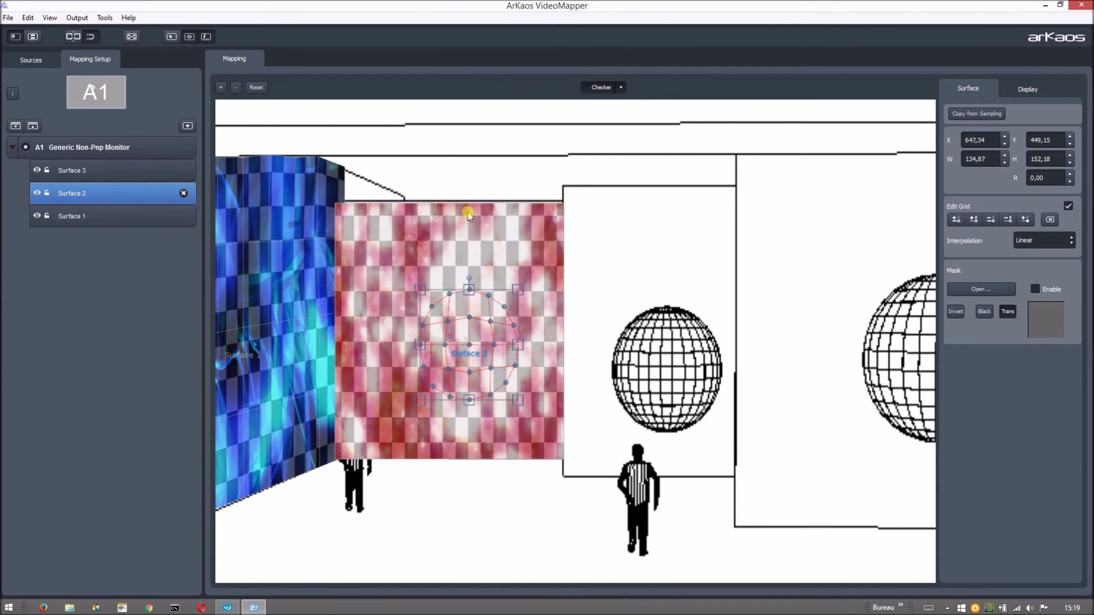
Try to change Surface 3's stacking order by bringing it forwards.
{"action": "left_click", "coordinate": [126, 176]}
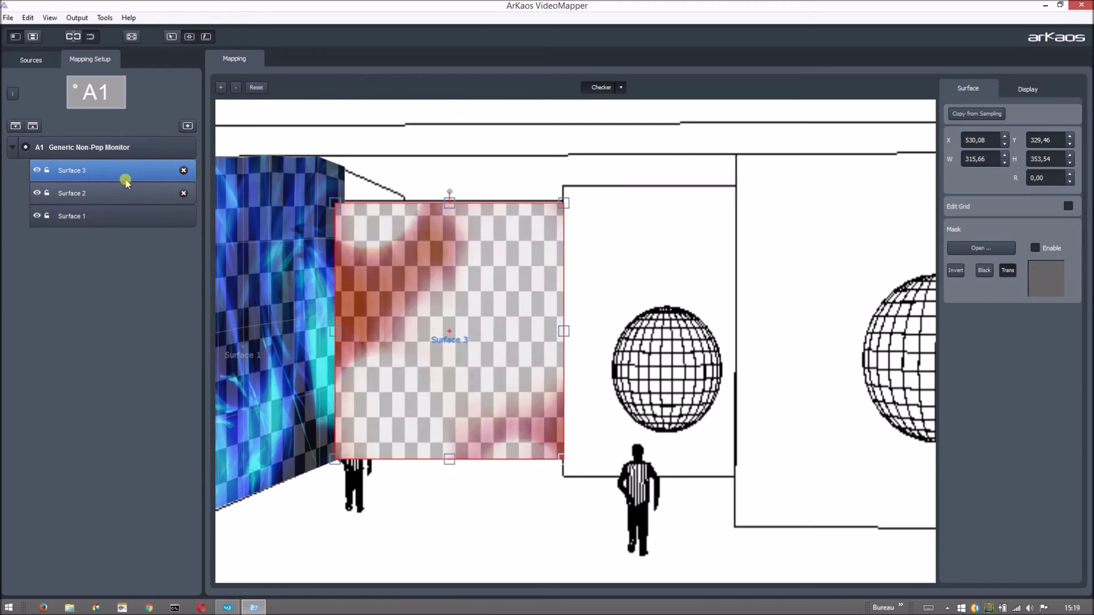
{"action": "right_click", "coordinate": [123, 174]}
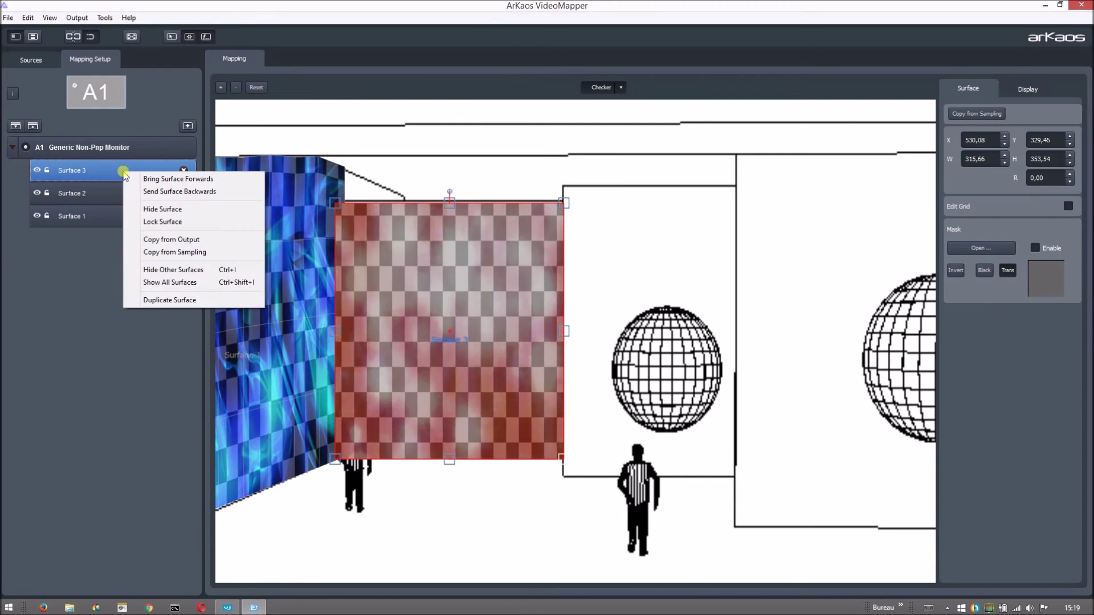
{"action": "left_click", "coordinate": [178, 180]}
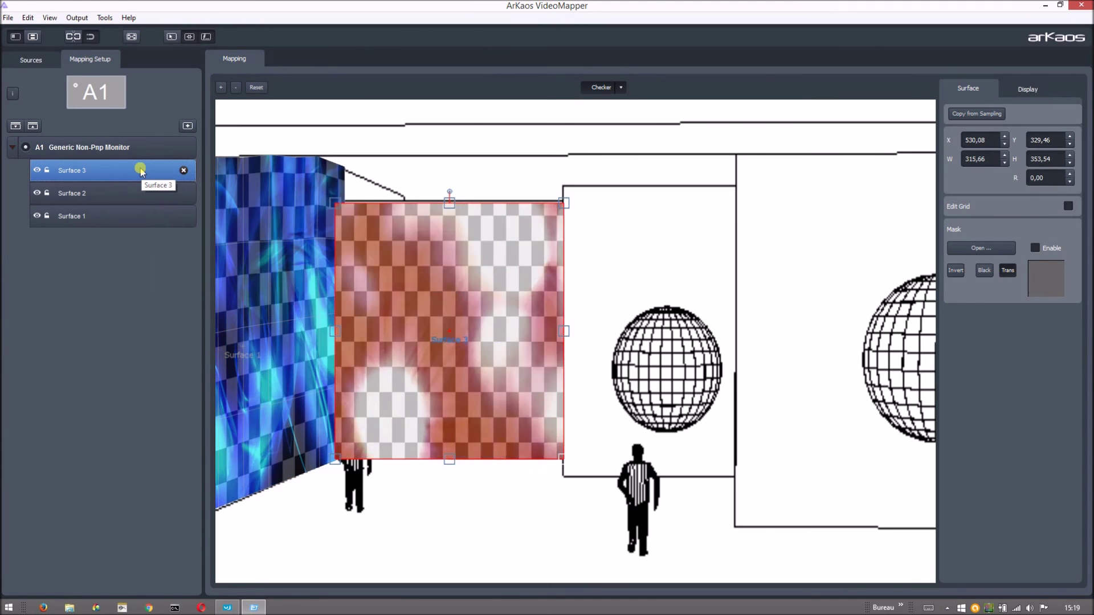
Reorder the surfaces so Surface 3 lies beneath Surface 2 and Surface 2 beneath Surface 1, and hide the checker pattern.
{"action": "left_click_drag", "start_coordinate": [144, 172], "coordinate": [109, 253]}
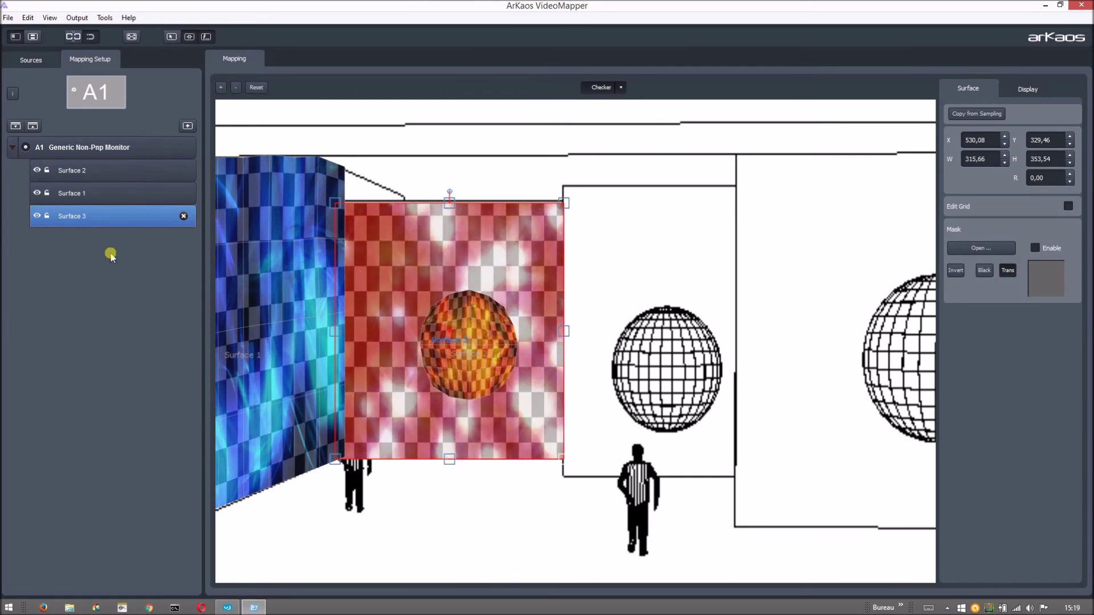
{"action": "left_click_drag", "start_coordinate": [116, 209], "coordinate": [101, 222]}
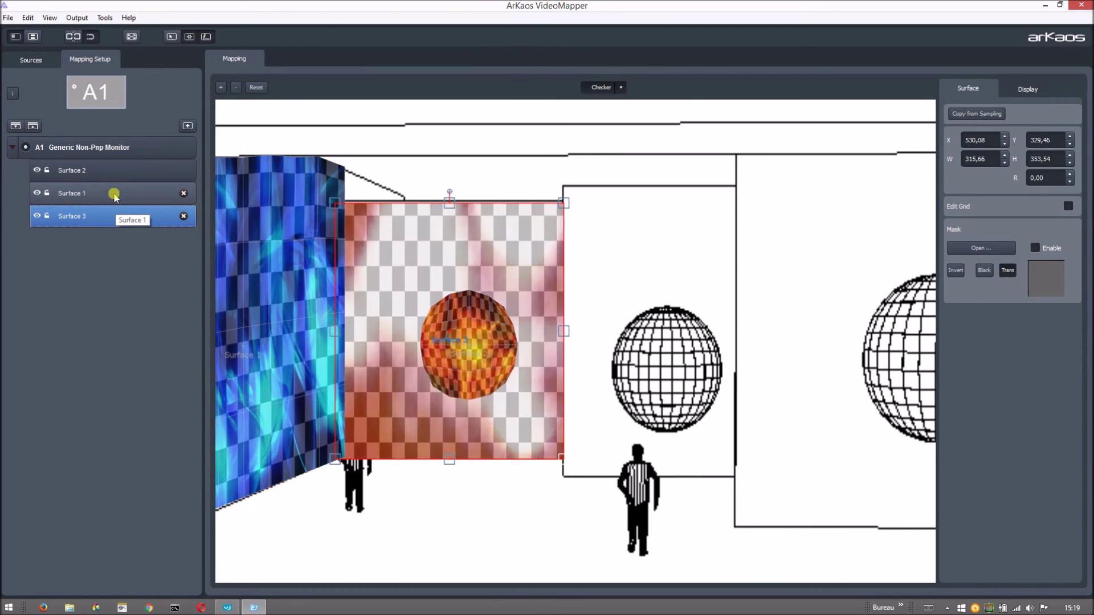
{"action": "mouse_move", "coordinate": [114, 171]}
{"action": "left_mouse_down"}
{"action": "mouse_move", "coordinate": [109, 245]}
{"action": "mouse_move", "coordinate": [113, 188]}
{"action": "left_mouse_up"}
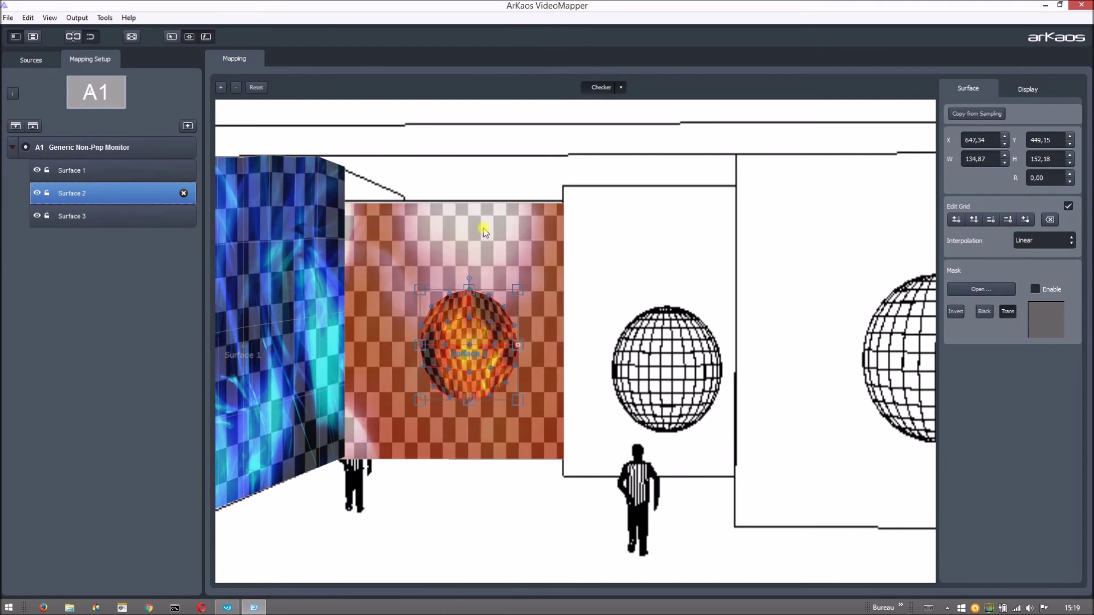
{"action": "left_click", "coordinate": [603, 87]}
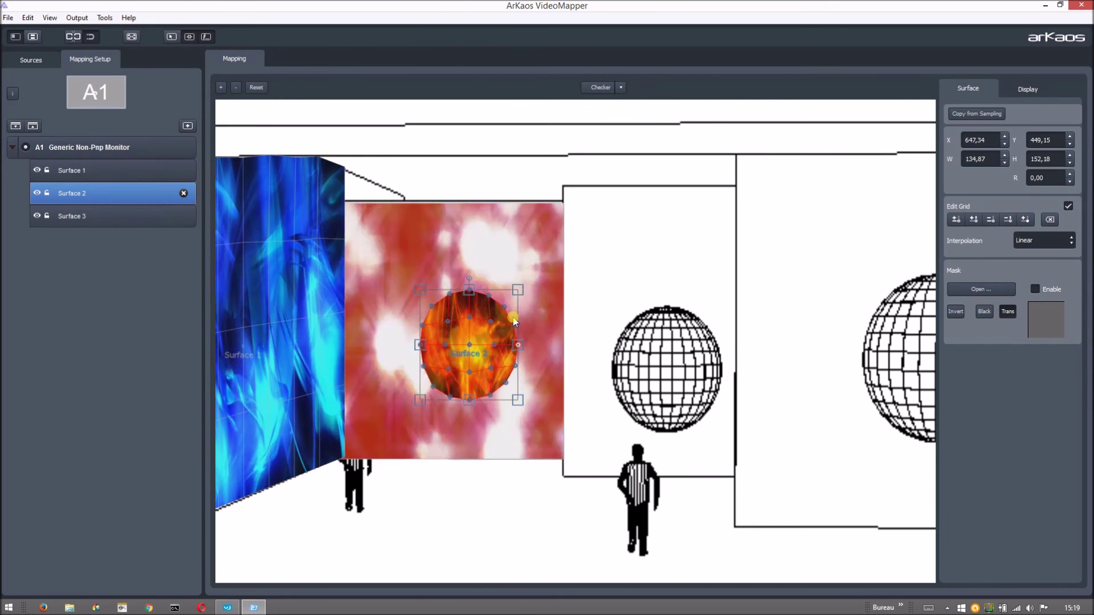
Switch to GrandVJ, maximise its window and look through banks 14 to 19 for another visual for layer 6.
{"action": "left_click", "coordinate": [227, 608]}
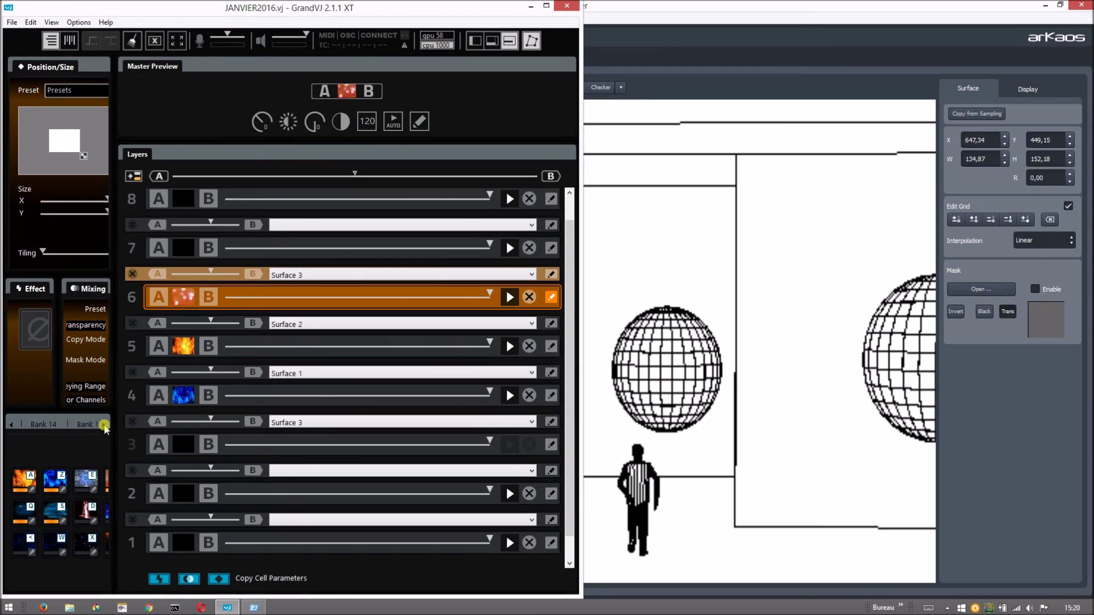
{"action": "left_click", "coordinate": [57, 426]}
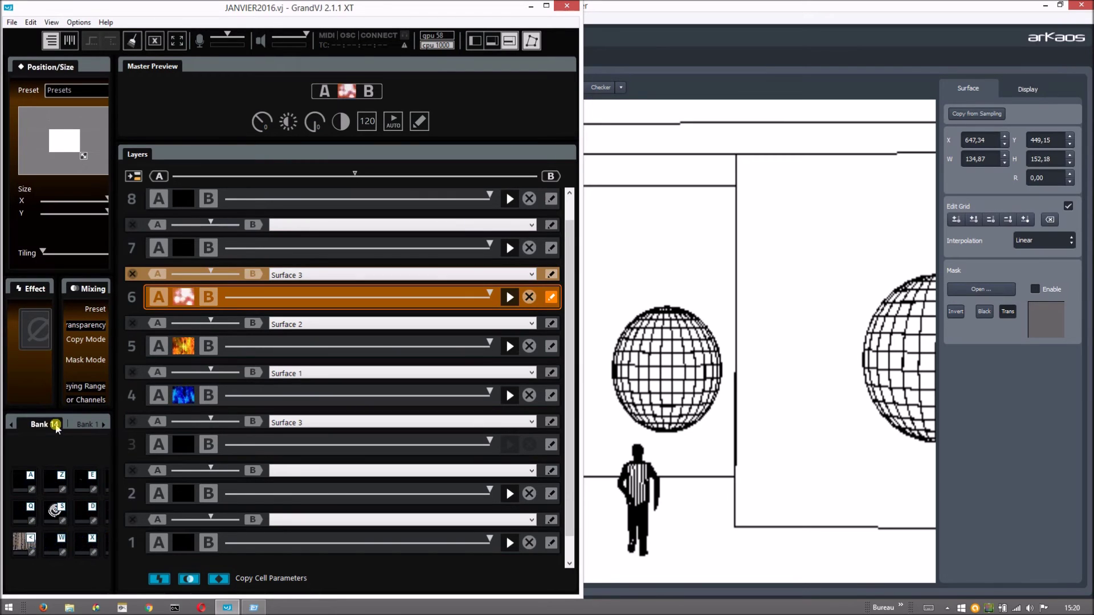
{"action": "left_click", "coordinate": [85, 424]}
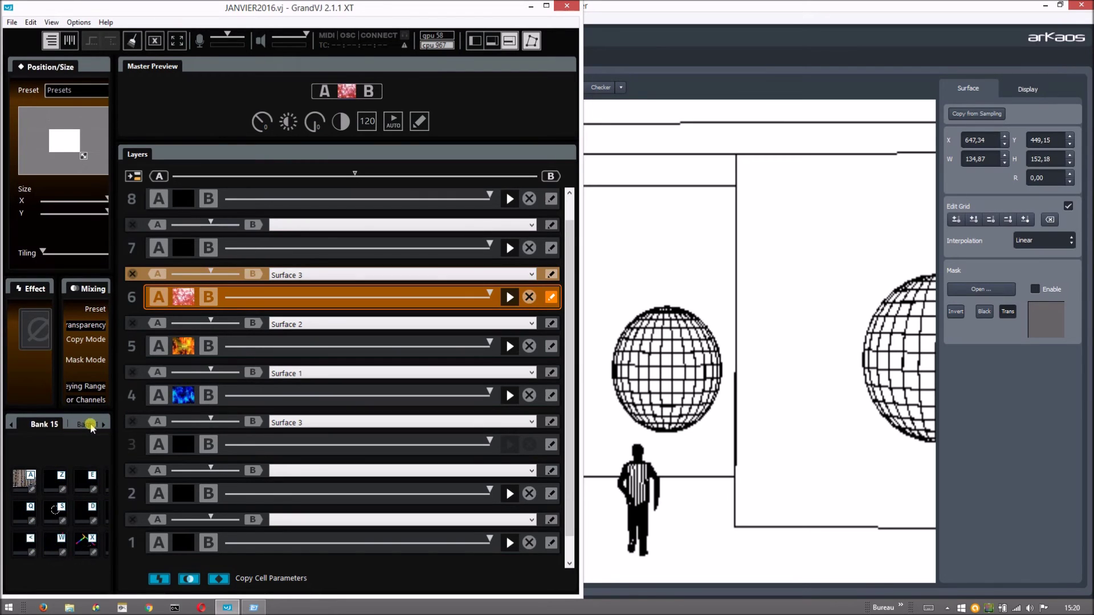
{"action": "left_click", "coordinate": [530, 41]}
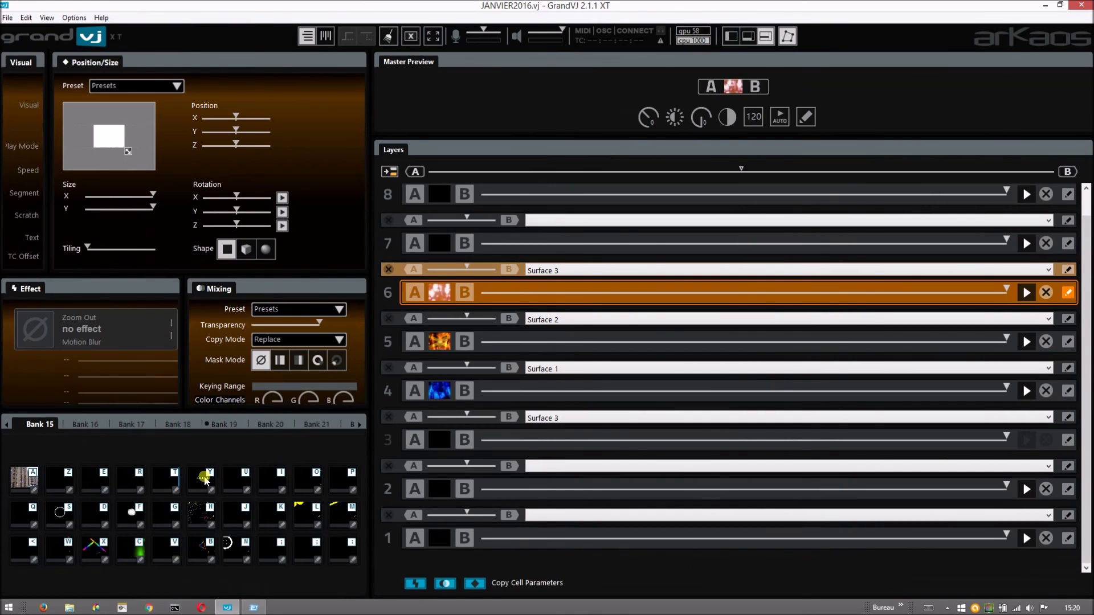
{"action": "left_click", "coordinate": [133, 425]}
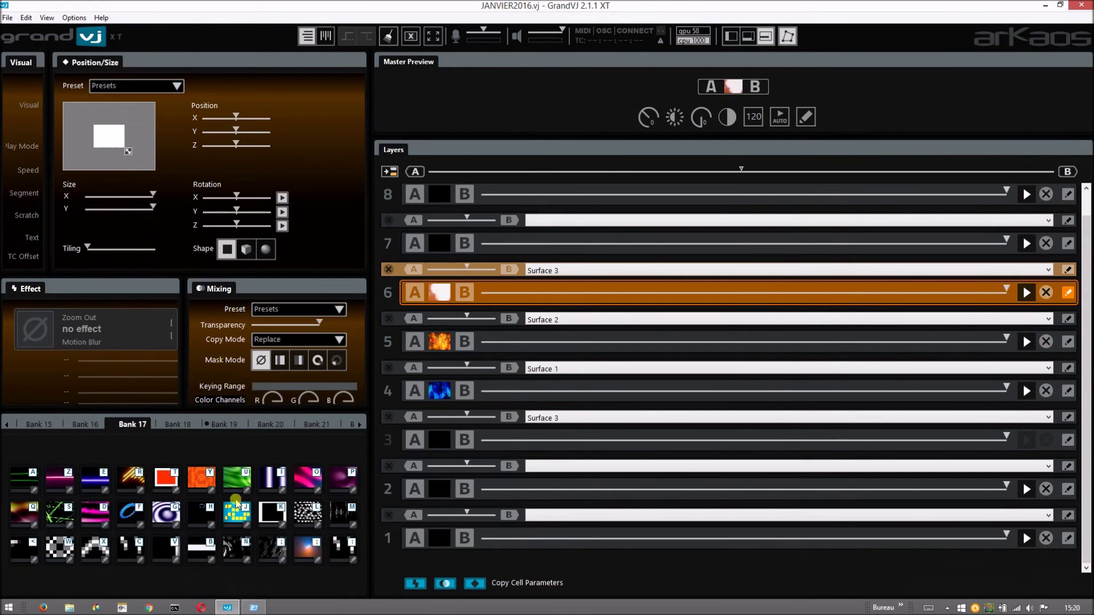
{"action": "left_click", "coordinate": [179, 425]}
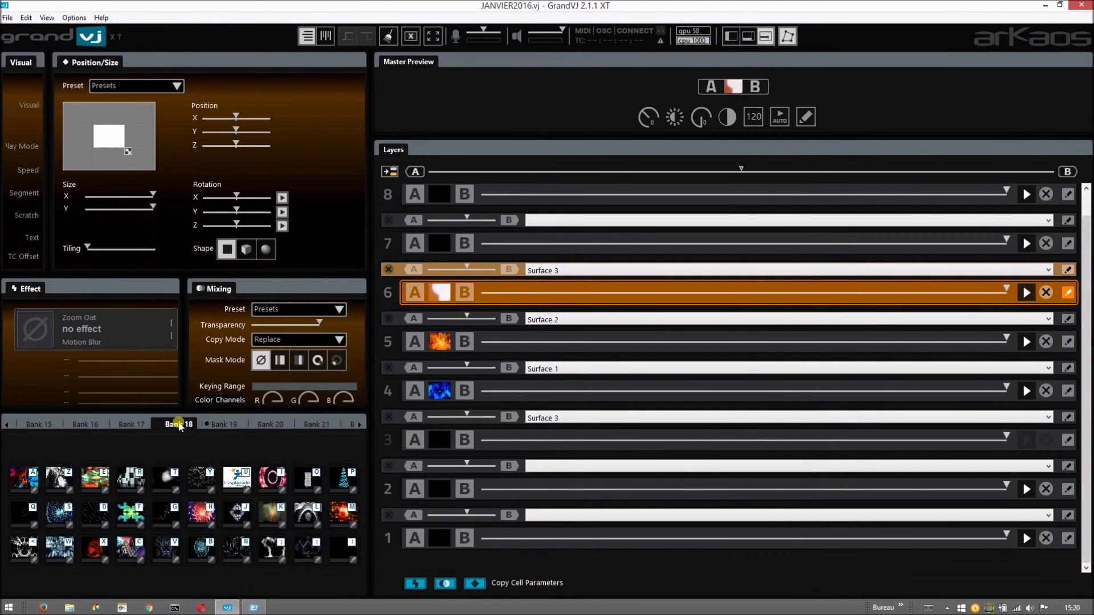
{"action": "left_click", "coordinate": [218, 425]}
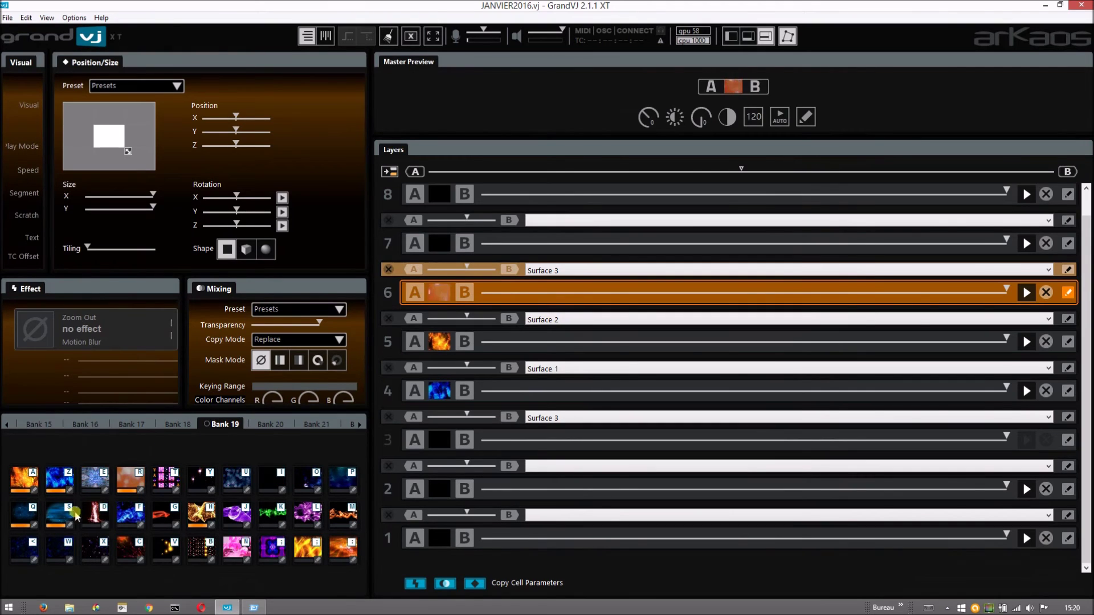
Try the dark blue S clip from Bank 19 on layer 6 and pause the layer.
{"action": "left_click", "coordinate": [60, 519]}
{"action": "left_click", "coordinate": [908, 298]}
{"action": "left_click", "coordinate": [1027, 293]}
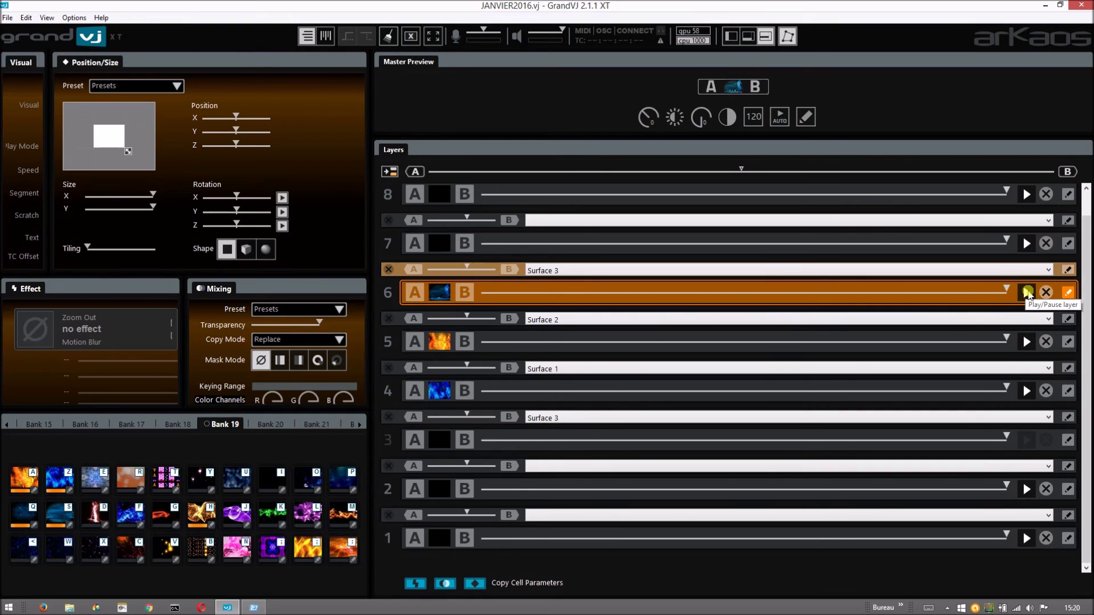
{"action": "left_click", "coordinate": [1028, 293]}
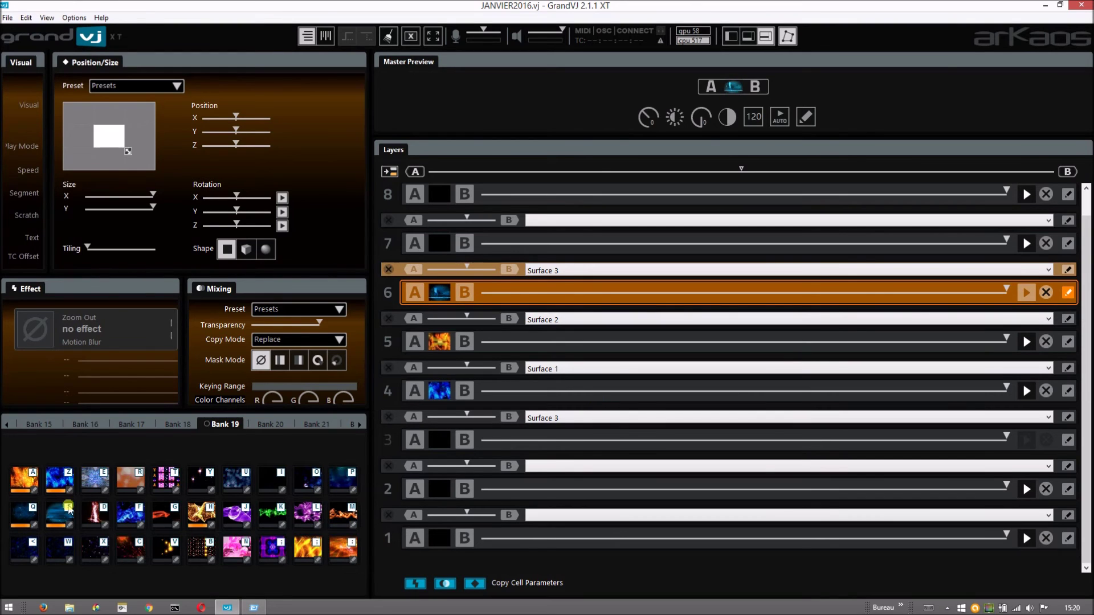
Put the L'esplanade logo from Bank 18 on layer 6 and switch to VideoMapper to check it behind the globe.
{"action": "left_click", "coordinate": [171, 425]}
{"action": "left_click", "coordinate": [236, 478]}
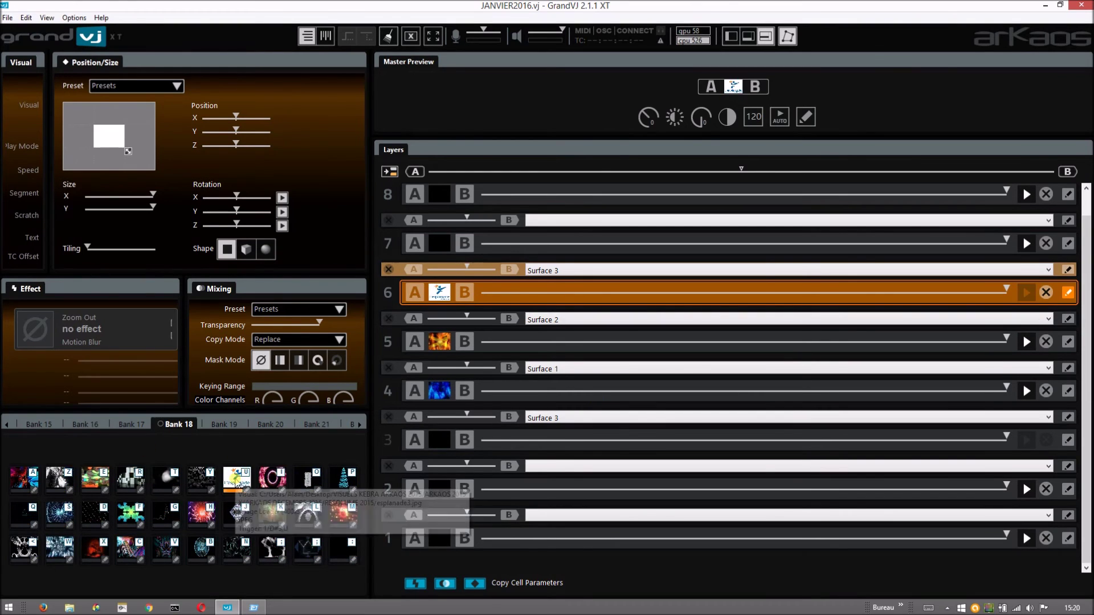
{"action": "scroll", "coordinate": [665, 195], "scroll_direction": "up", "scroll_amount": 1}
{"action": "key", "text": "alt+Tab"}
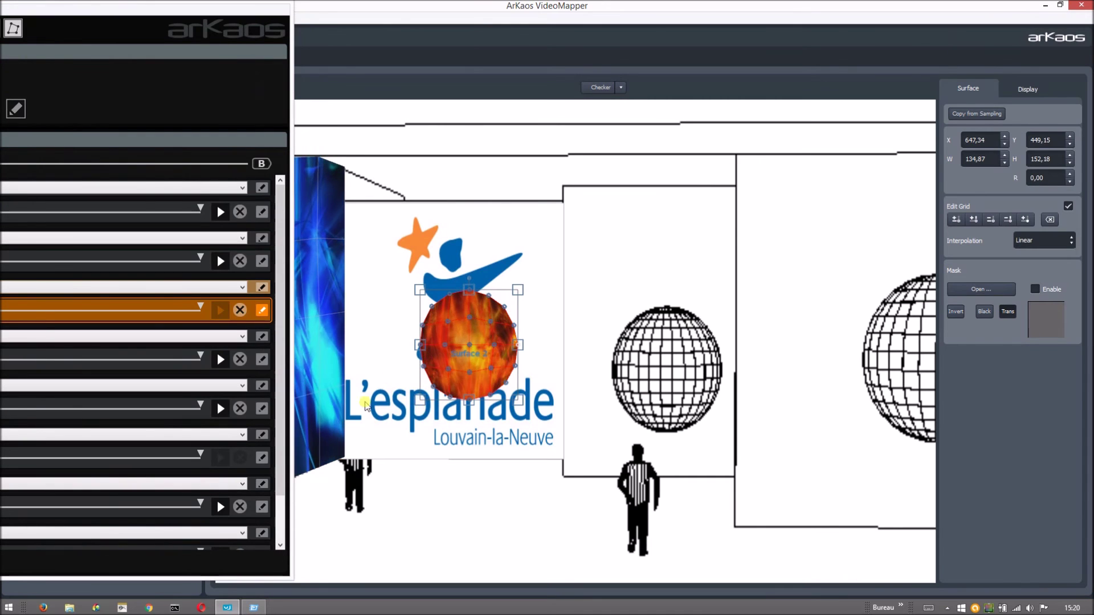
{"action": "left_click", "coordinate": [236, 8]}
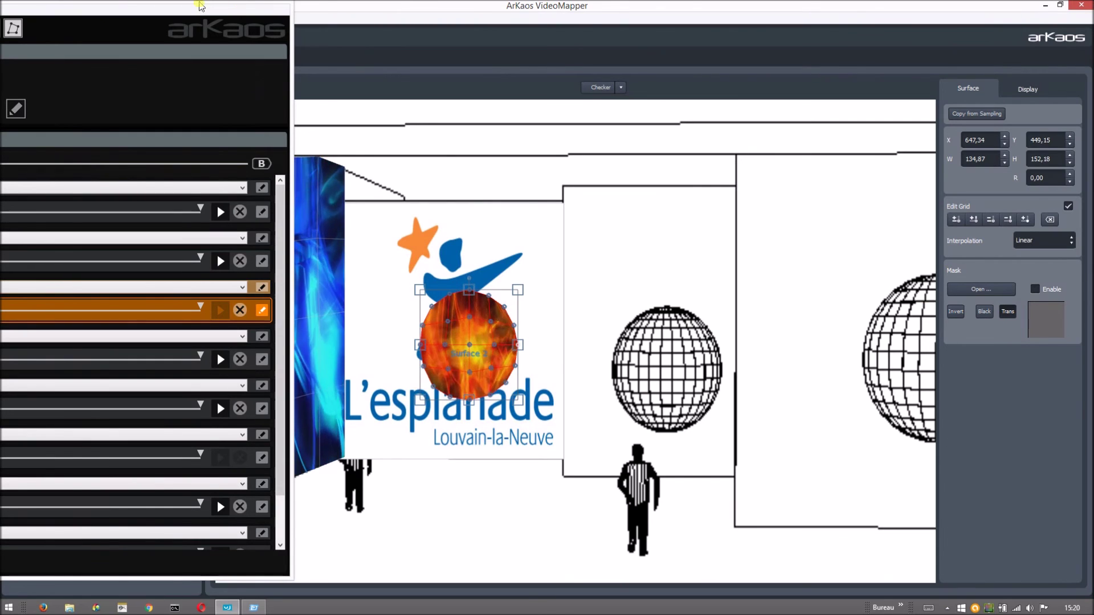
{"action": "left_click", "coordinate": [386, 32]}
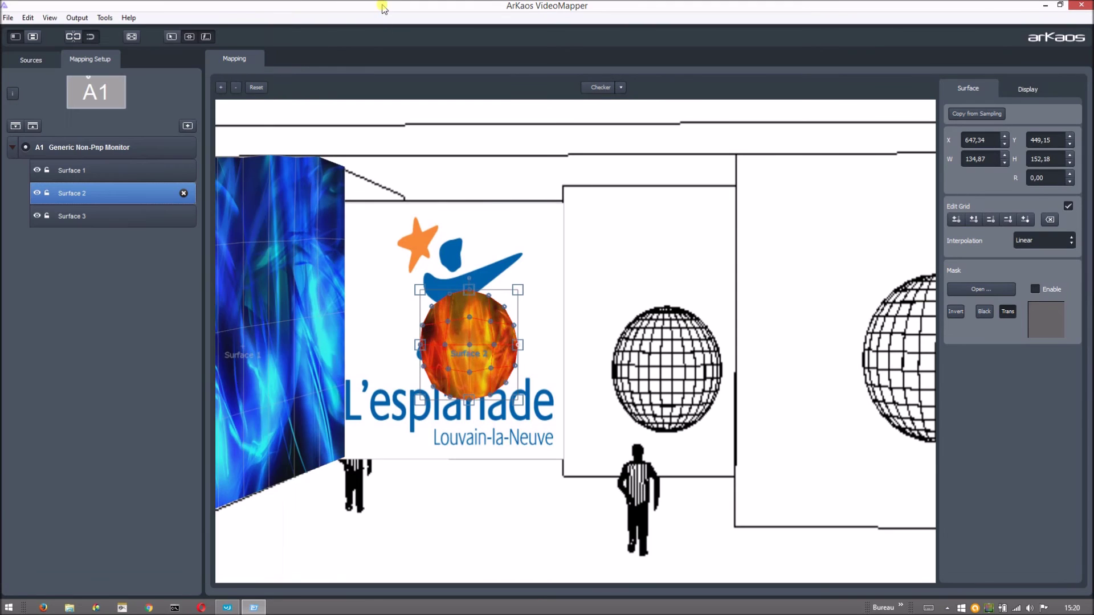
Switch to GrandVJ, maximise its window again and put the L'esplanade logo on layers 5 and 4 as well.
{"action": "left_click", "coordinate": [226, 608]}
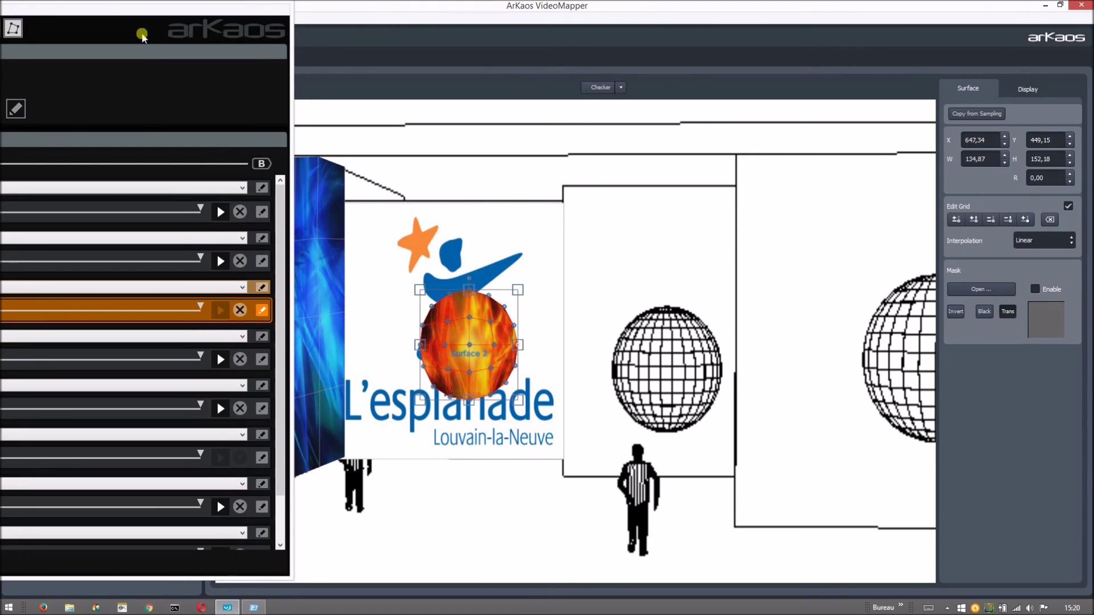
{"action": "left_click", "coordinate": [413, 11]}
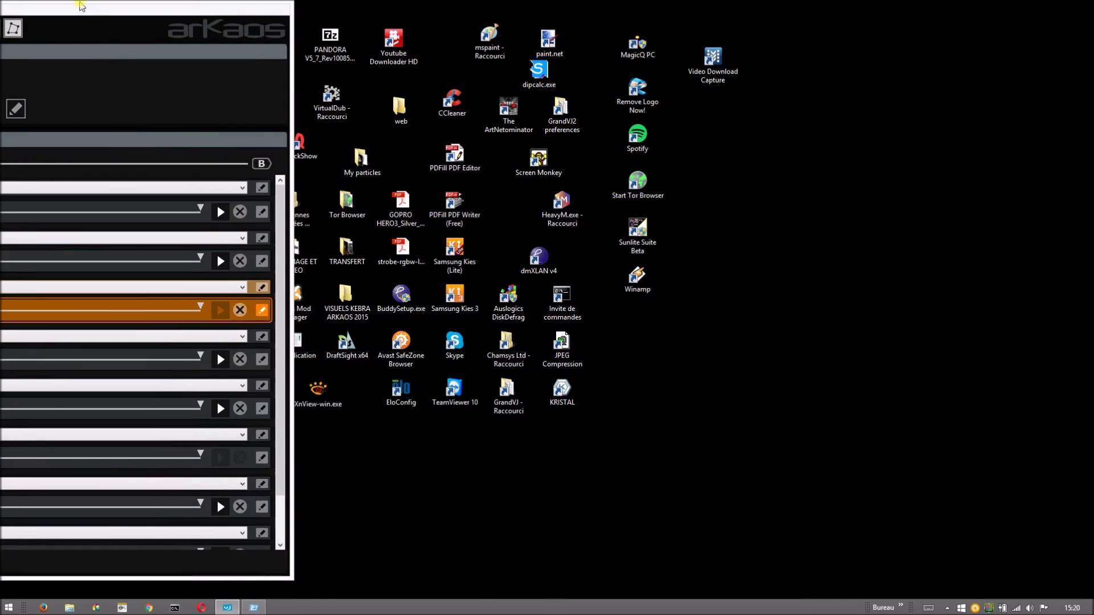
{"action": "left_click_drag", "start_coordinate": [289, 44], "coordinate": [353, 45]}
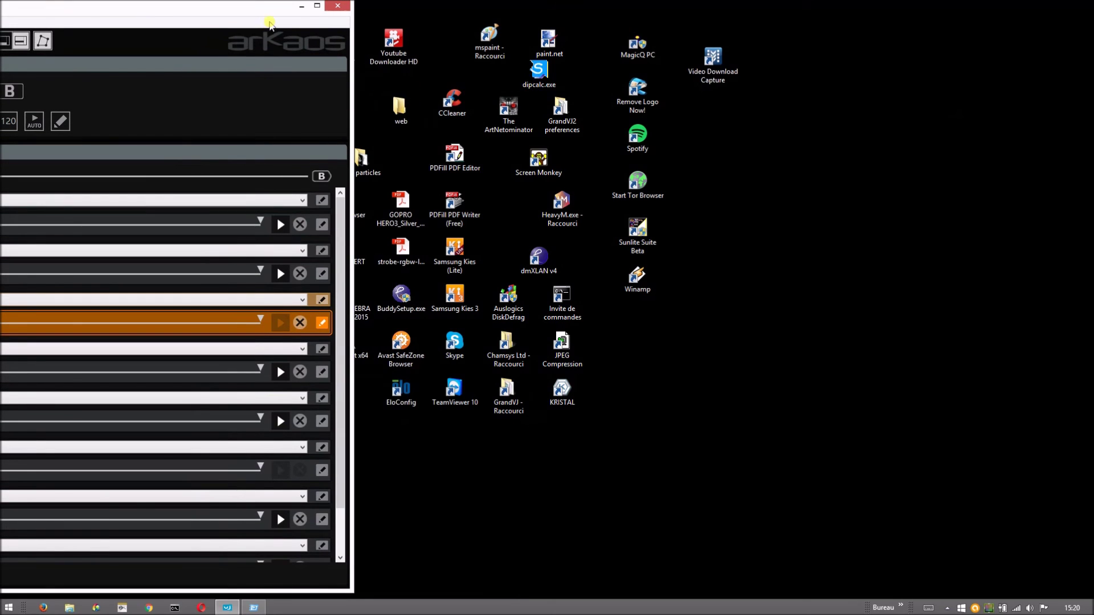
{"action": "left_click", "coordinate": [317, 5]}
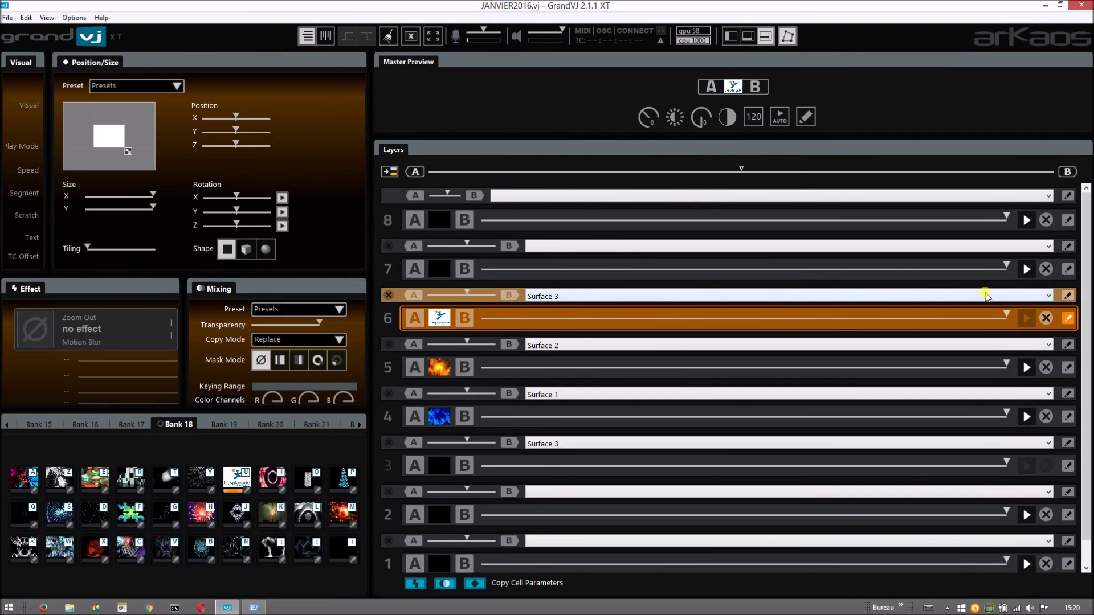
{"action": "left_click", "coordinate": [439, 369]}
{"action": "left_click", "coordinate": [237, 479]}
{"action": "left_click", "coordinate": [440, 418]}
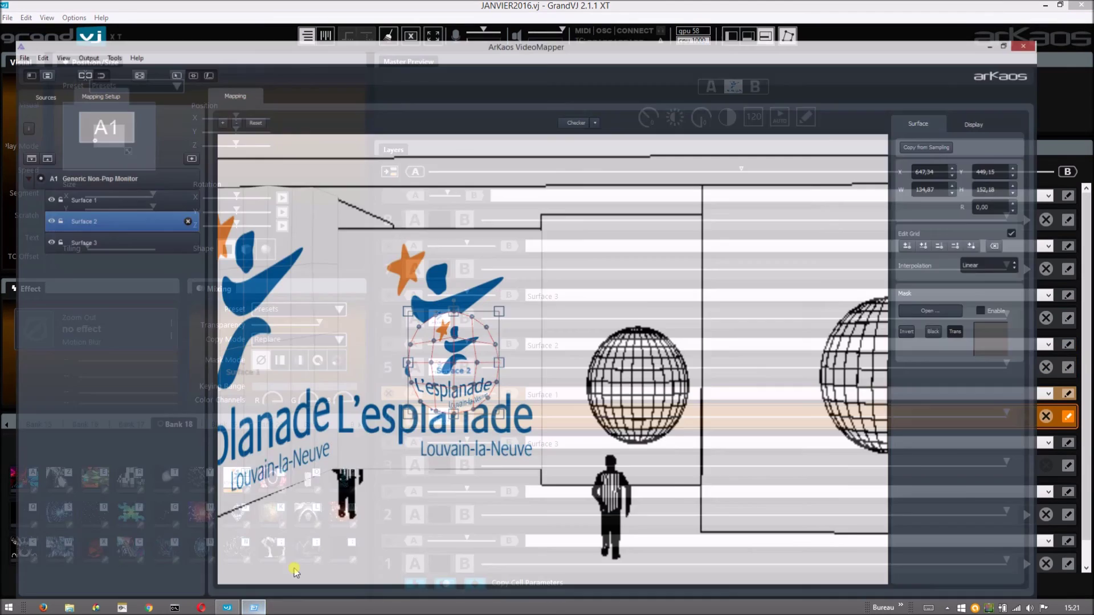
Switch to VideoMapper and show the crop panel for Surface 2, with the logo on the globe in close view.
{"action": "left_click", "coordinate": [253, 608]}
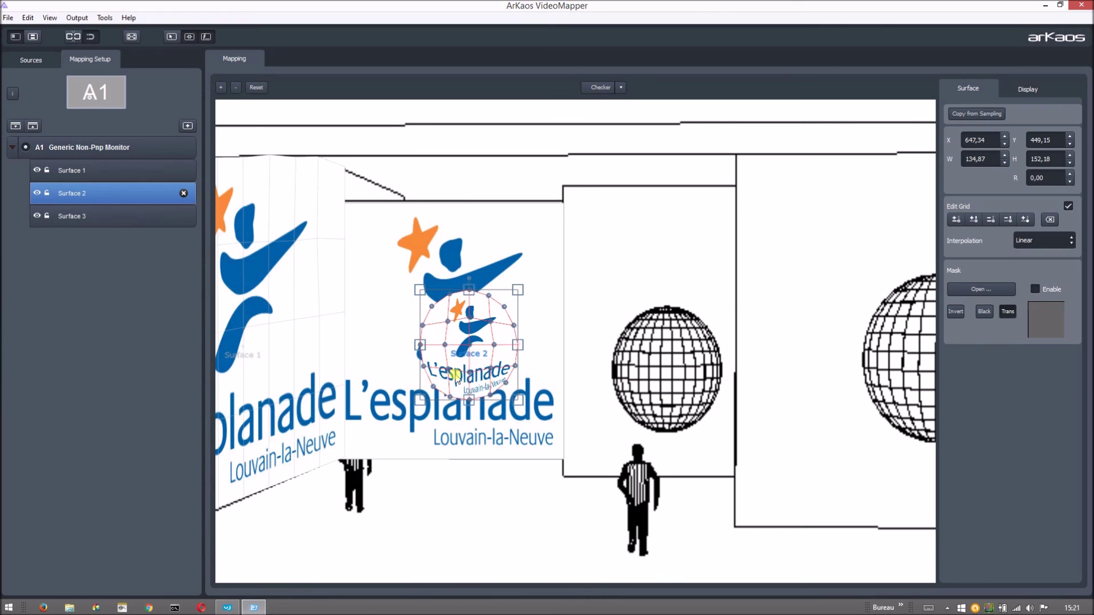
{"action": "scroll", "coordinate": [485, 357], "scroll_direction": "up", "scroll_amount": 4}
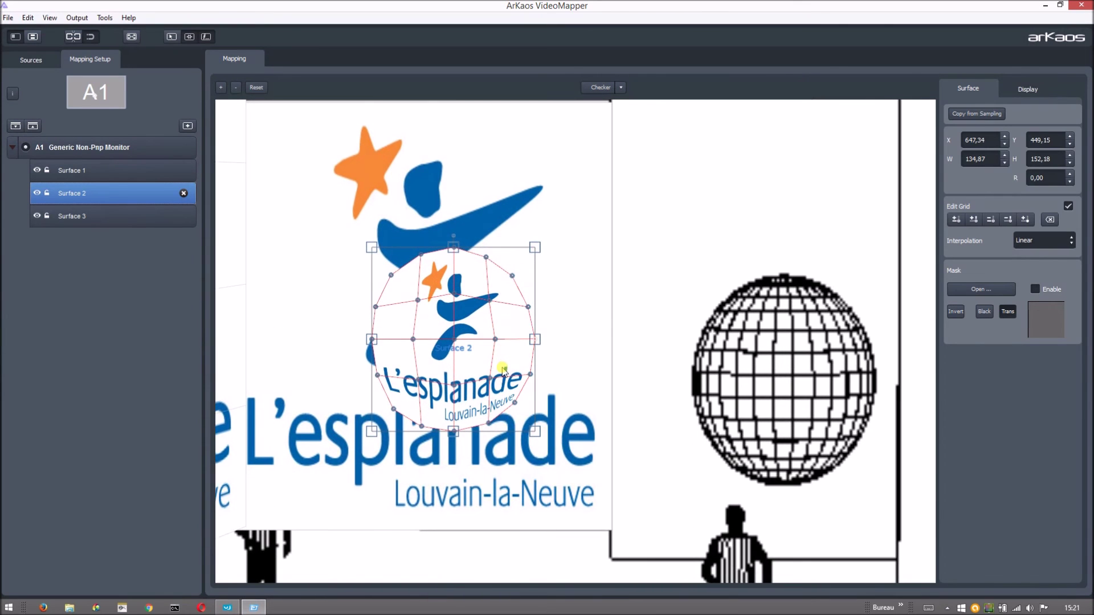
{"action": "scroll", "coordinate": [503, 370], "scroll_direction": "up", "scroll_amount": 1}
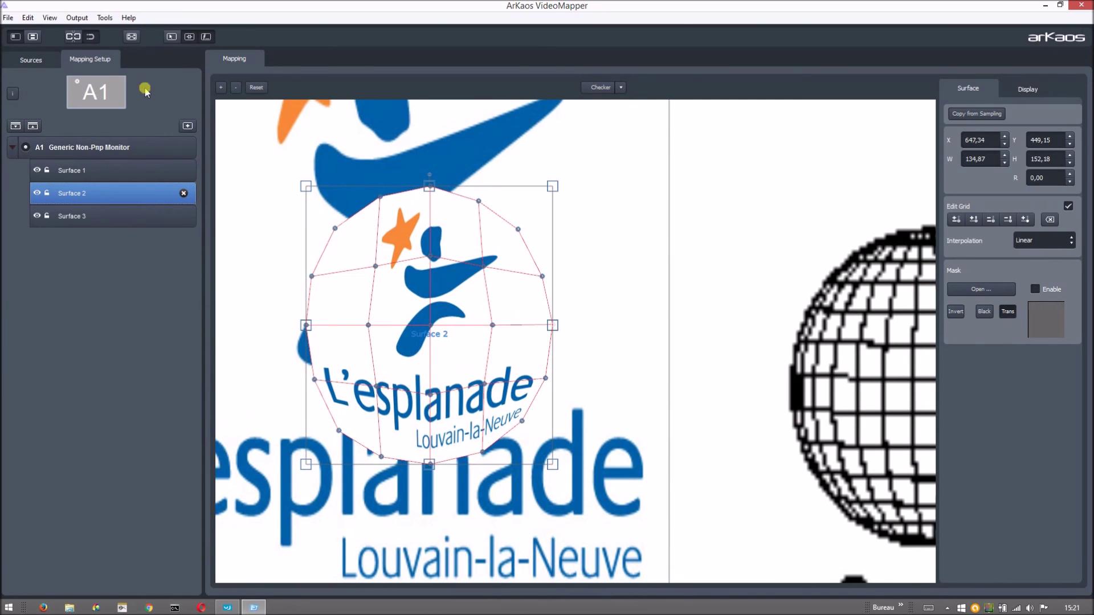
{"action": "left_click", "coordinate": [50, 18]}
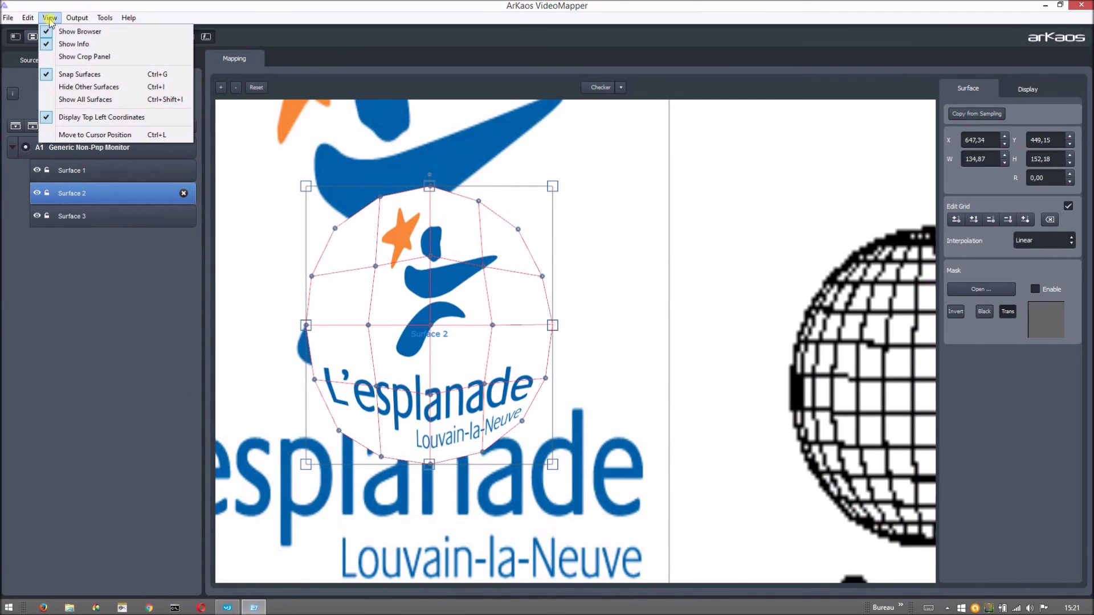
{"action": "left_click", "coordinate": [76, 57]}
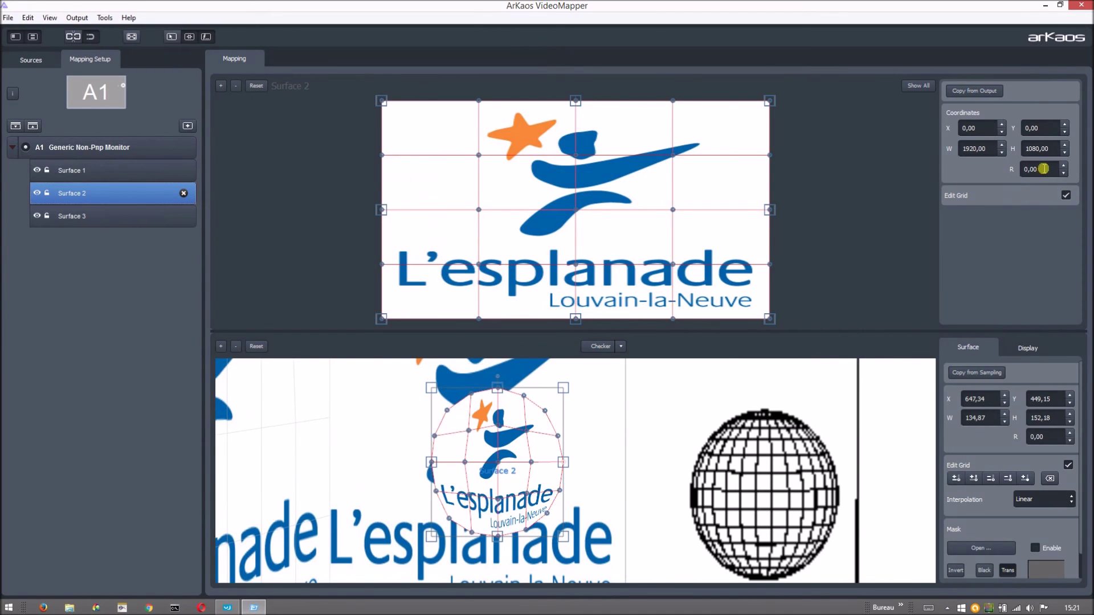
Rotate Surface 2's sampling area back and forth to see its effect on the globe, ending at a rotation of 1.
{"action": "scroll", "coordinate": [1054, 169], "scroll_direction": "down", "scroll_amount": 15}
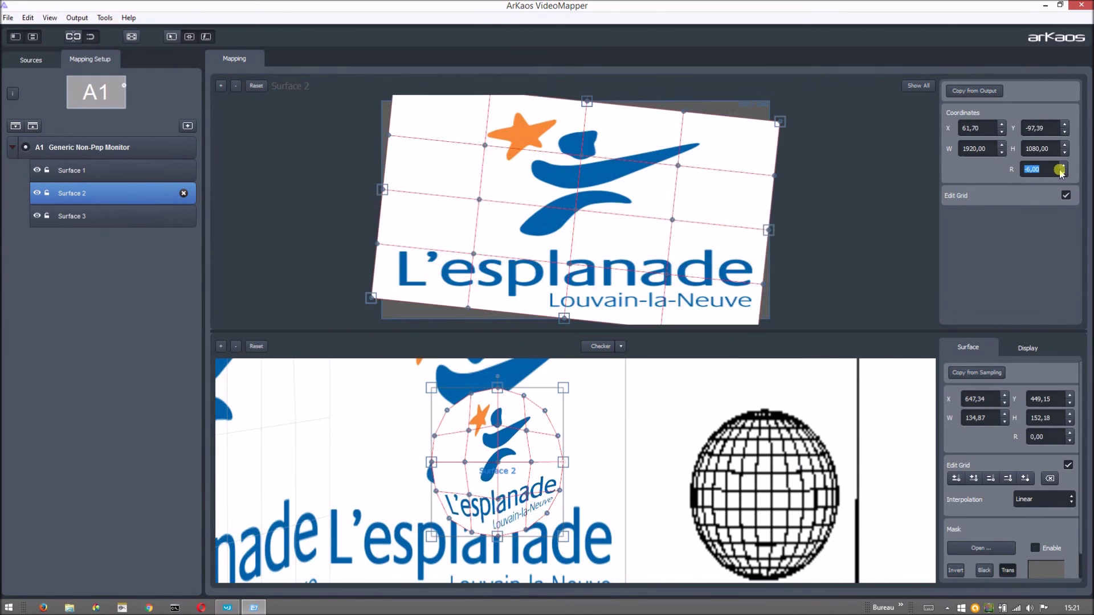
{"action": "scroll", "coordinate": [1065, 171], "scroll_direction": "up", "scroll_amount": 12}
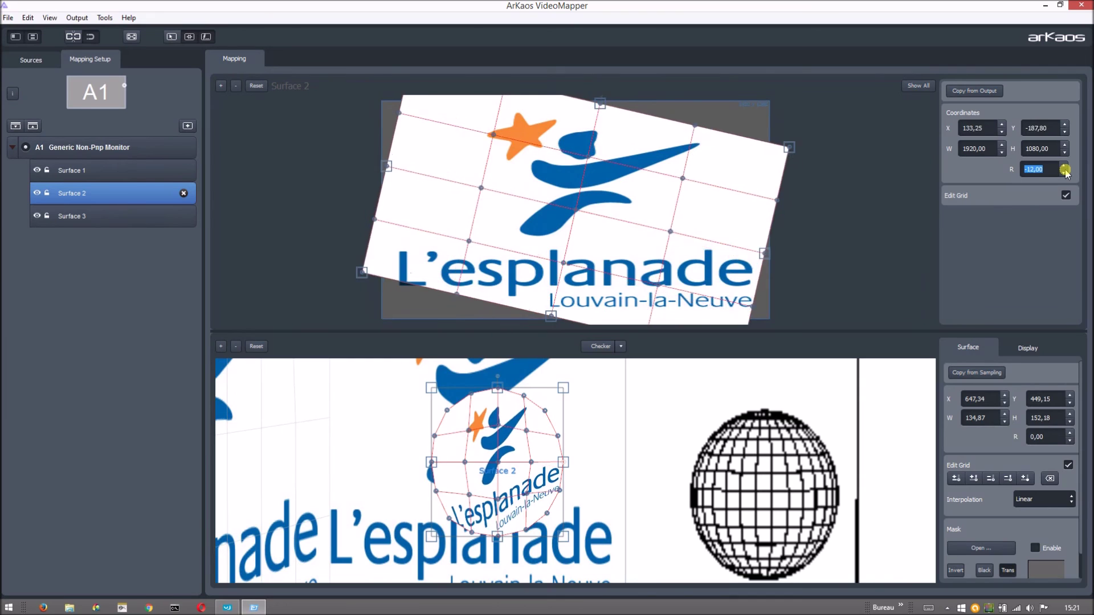
{"action": "scroll", "coordinate": [1065, 171], "scroll_direction": "up", "scroll_amount": 15}
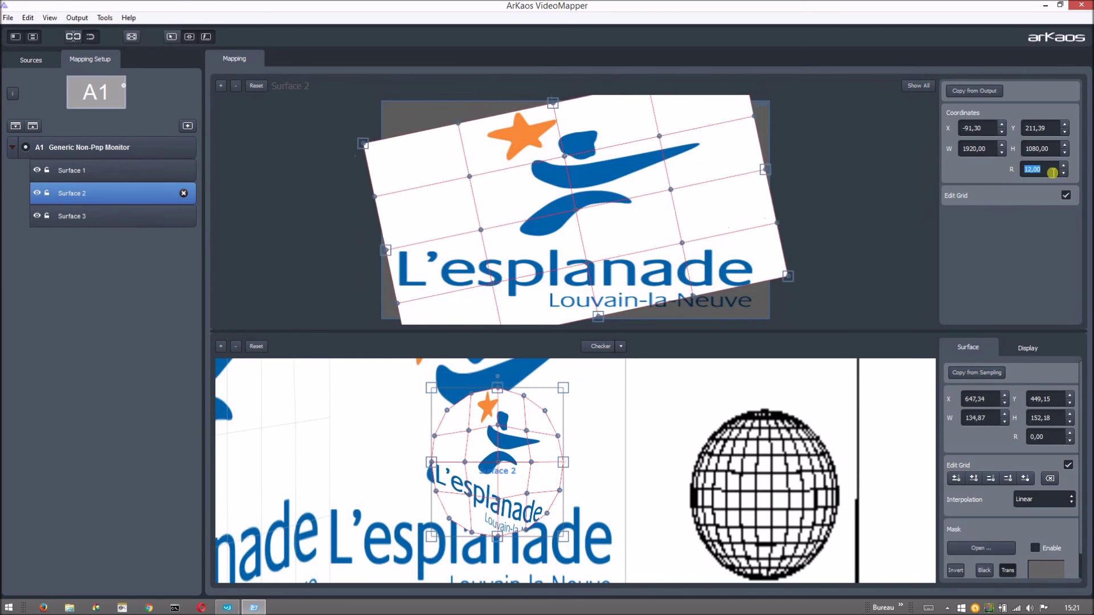
{"action": "scroll", "coordinate": [1053, 171], "scroll_direction": "down", "scroll_amount": 8}
{"action": "scroll", "coordinate": [1052, 173], "scroll_direction": "down", "scroll_amount": 3}
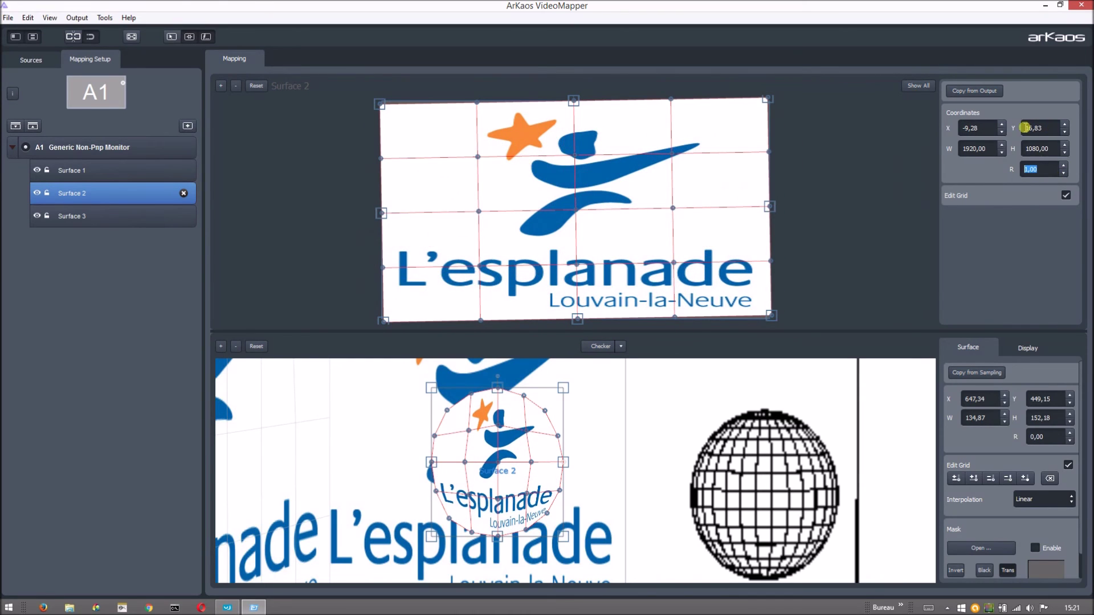
Shift Surface 2's sampling area to X -4.28 and pull its lower-right grid corner down until the height is 1096.59.
{"action": "scroll", "coordinate": [984, 133], "scroll_direction": "down", "scroll_amount": 10}
{"action": "scroll", "coordinate": [984, 132], "scroll_direction": "up", "scroll_amount": 14}
{"action": "scroll", "coordinate": [984, 132], "scroll_direction": "up", "scroll_amount": 3}
{"action": "scroll", "coordinate": [980, 133], "scroll_direction": "down", "scroll_amount": 4}
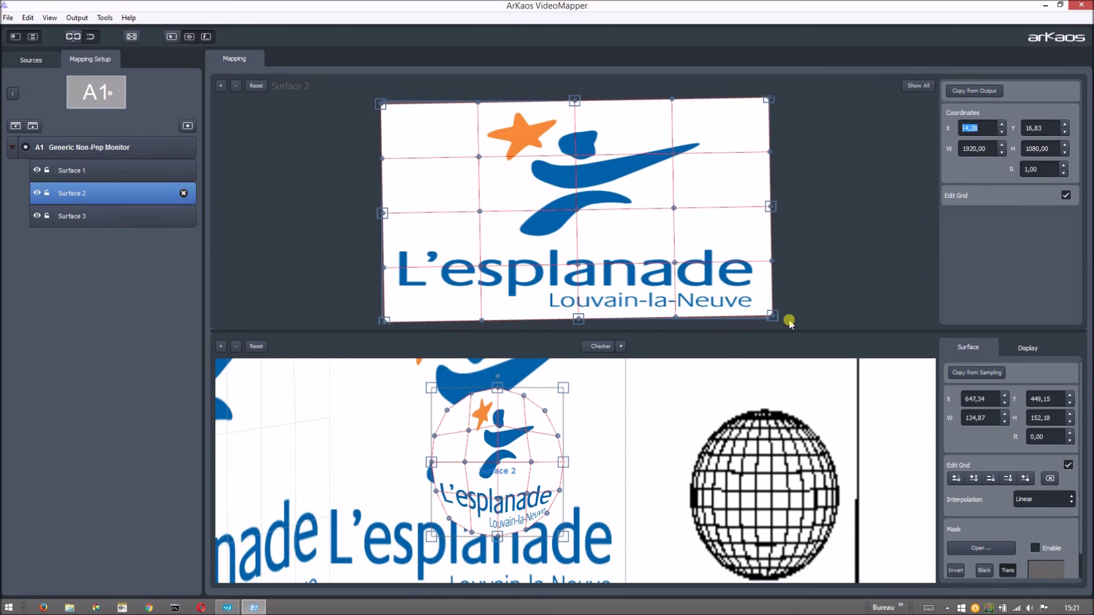
{"action": "mouse_move", "coordinate": [774, 316]}
{"action": "left_mouse_down"}
{"action": "mouse_move", "coordinate": [753, 298]}
{"action": "mouse_move", "coordinate": [838, 327]}
{"action": "mouse_move", "coordinate": [764, 310]}
{"action": "mouse_move", "coordinate": [867, 307]}
{"action": "mouse_move", "coordinate": [777, 295]}
{"action": "mouse_move", "coordinate": [772, 316]}
{"action": "left_mouse_up"}
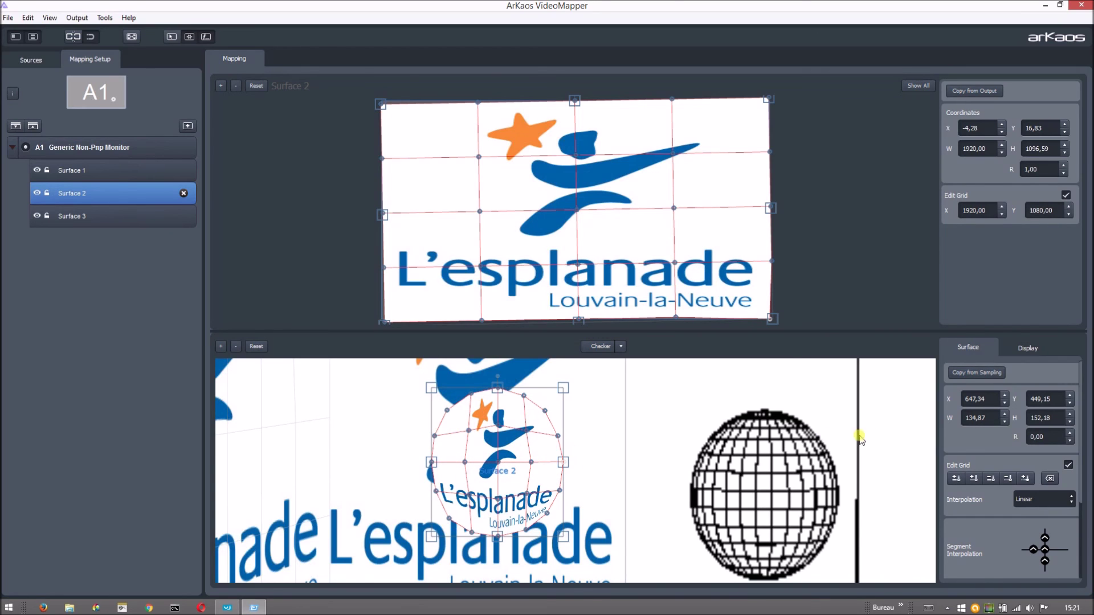
Turn Surface 2's grid editing off and on again to compare the flat and the globe-shaped mapping.
{"action": "left_click", "coordinate": [1068, 466]}
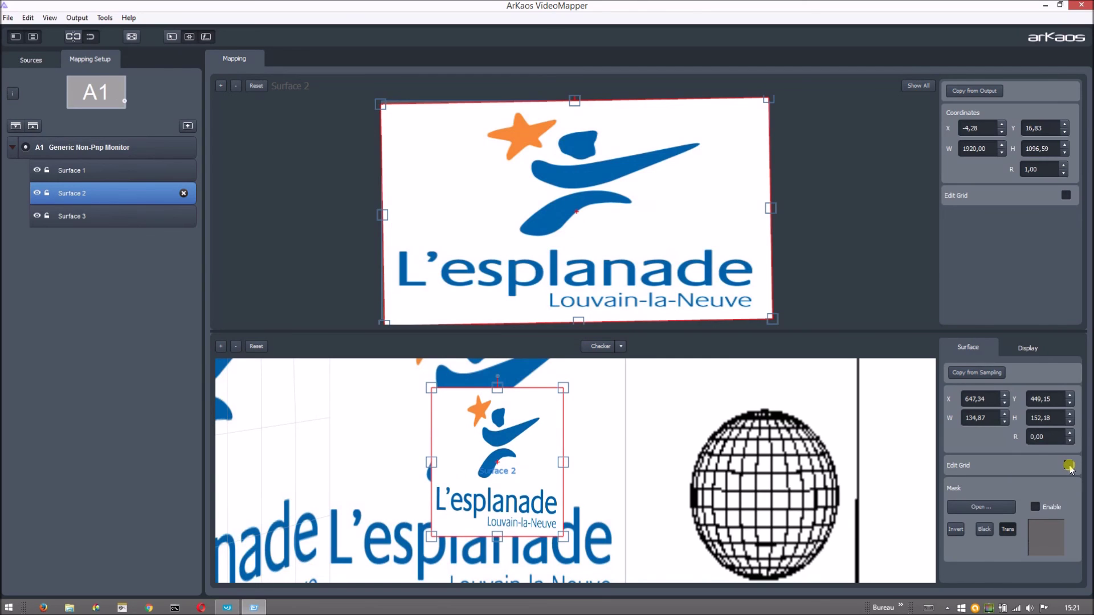
{"action": "left_click", "coordinate": [1068, 465]}
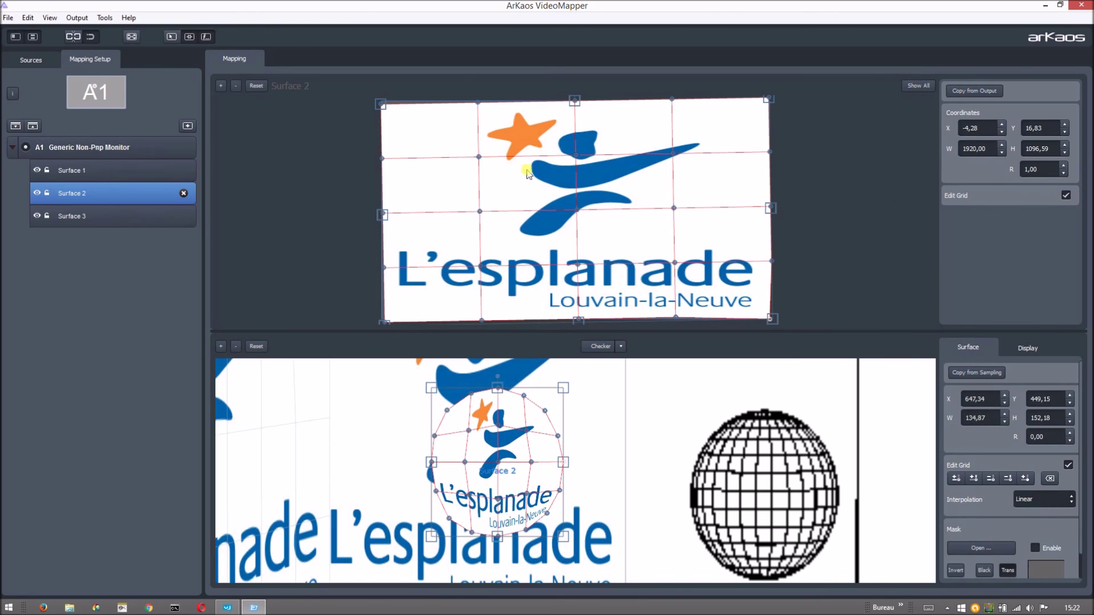
Turn Surface 2's sampling area to a rotation of 1.34 and raise its upper-left grid corner until the height is 1110.59.
{"action": "left_click_drag", "start_coordinate": [520, 178], "coordinate": [534, 150]}
{"action": "mouse_move", "coordinate": [569, 104]}
{"action": "left_mouse_down"}
{"action": "mouse_move", "coordinate": [568, 118]}
{"action": "mouse_move", "coordinate": [568, 98]}
{"action": "left_mouse_up"}
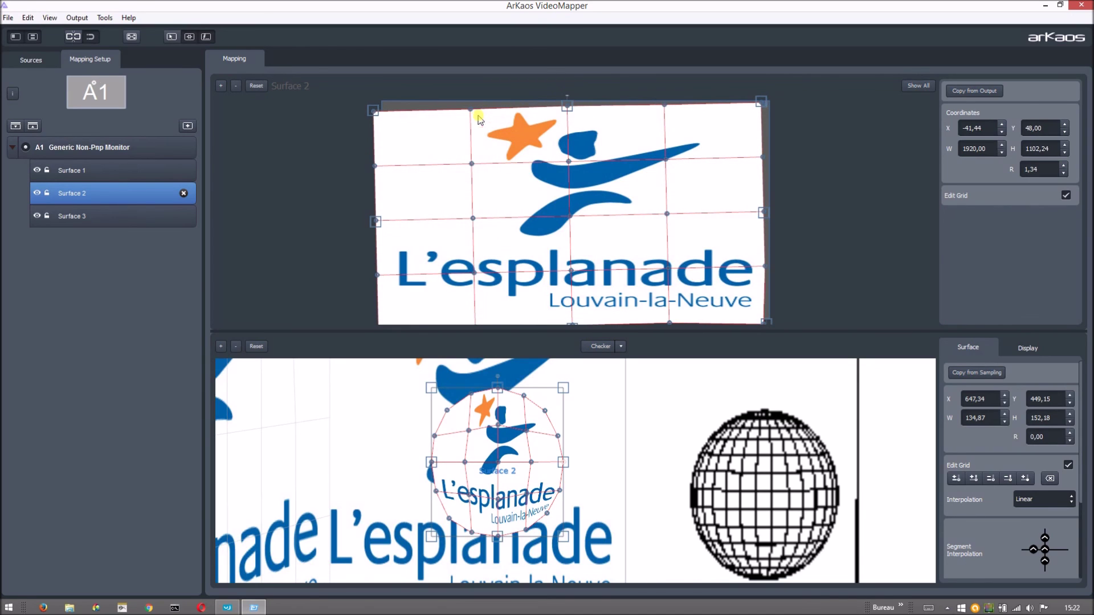
{"action": "left_click_drag", "start_coordinate": [374, 110], "coordinate": [376, 106]}
Turn off Surface 2's grid editing and crop its sampling to the logo's text, 434.67 high at X 0.52, Y 690.27.
{"action": "left_click", "coordinate": [1066, 195]}
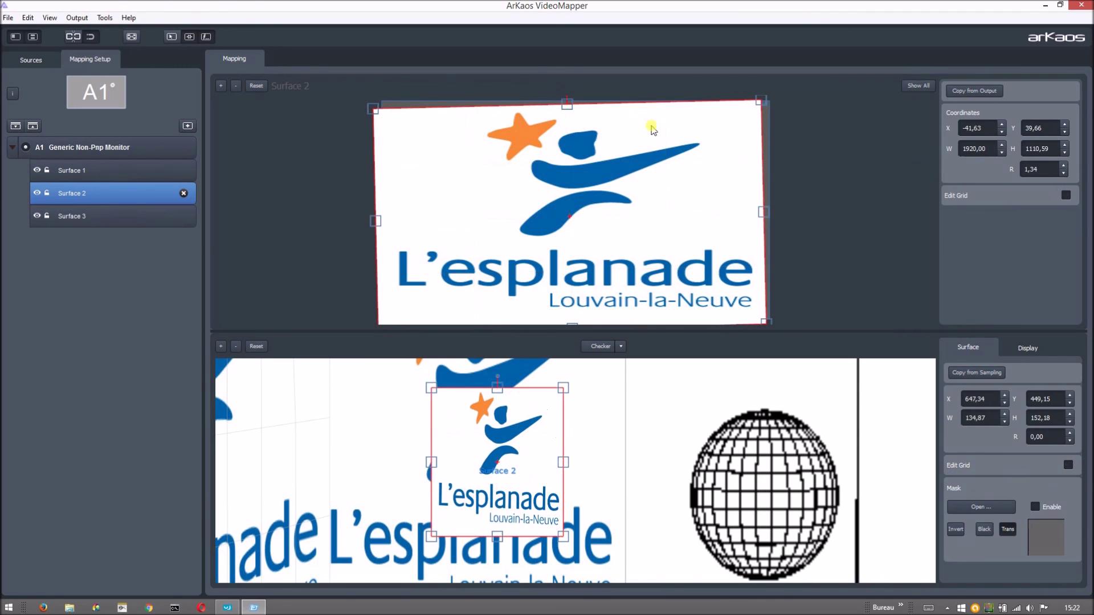
{"action": "left_click_drag", "start_coordinate": [570, 102], "coordinate": [571, 239]}
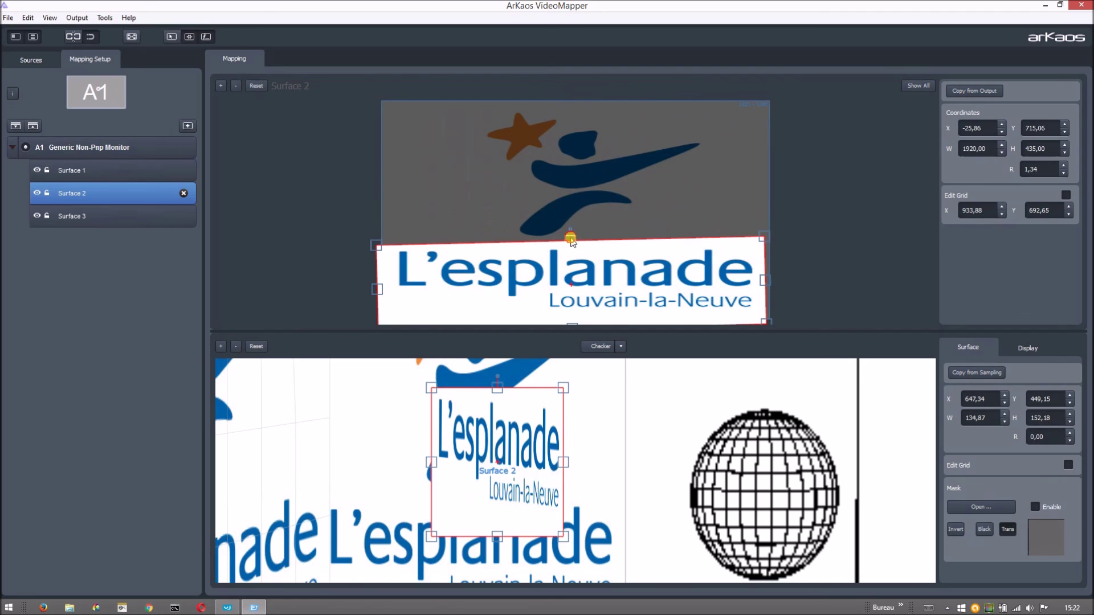
{"action": "left_click_drag", "start_coordinate": [580, 251], "coordinate": [585, 246]}
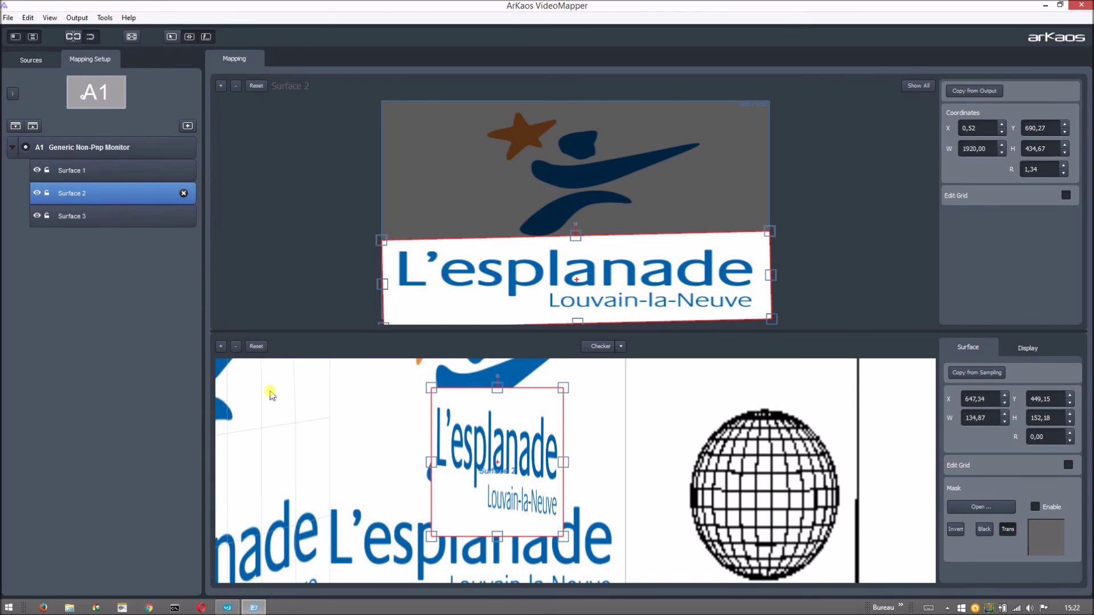
Switch the mapping source from GrandVJ to the image Test Card 4x3.png and bring the mapped surfaces into closer view.
{"action": "scroll", "coordinate": [270, 393], "scroll_direction": "down", "scroll_amount": 5}
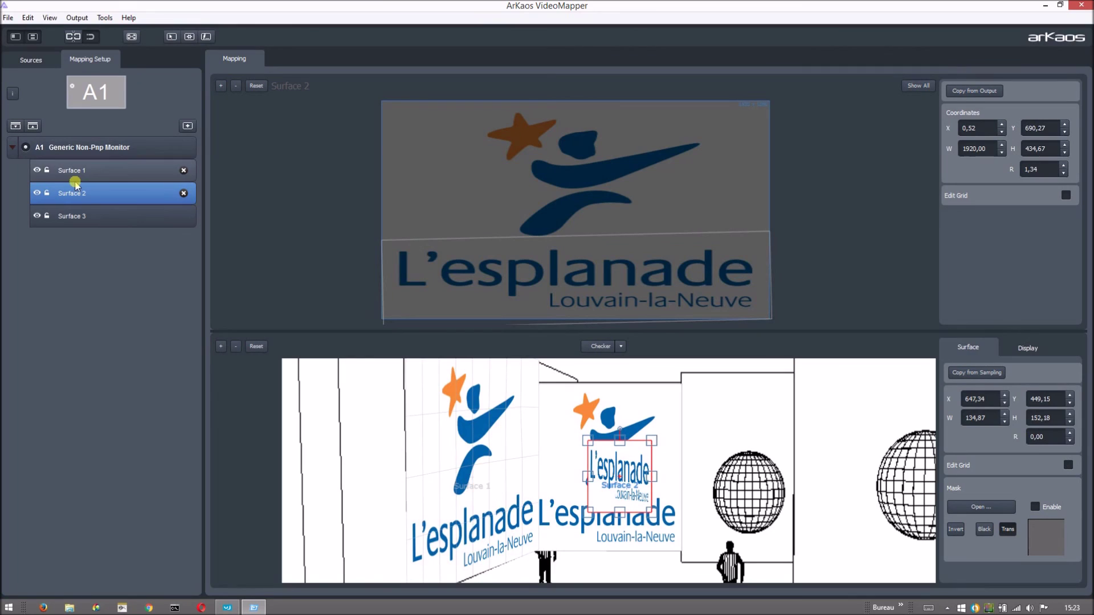
{"action": "left_click", "coordinate": [41, 61]}
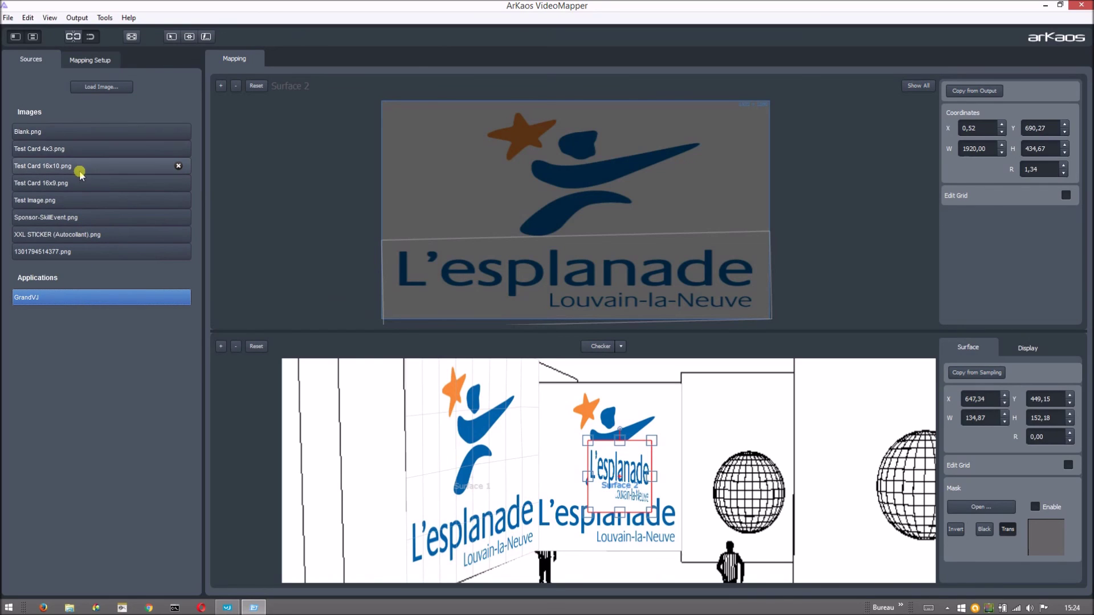
{"action": "left_click", "coordinate": [79, 154]}
{"action": "left_click_drag", "start_coordinate": [539, 476], "coordinate": [618, 507]}
{"action": "left_click", "coordinate": [1063, 466]}
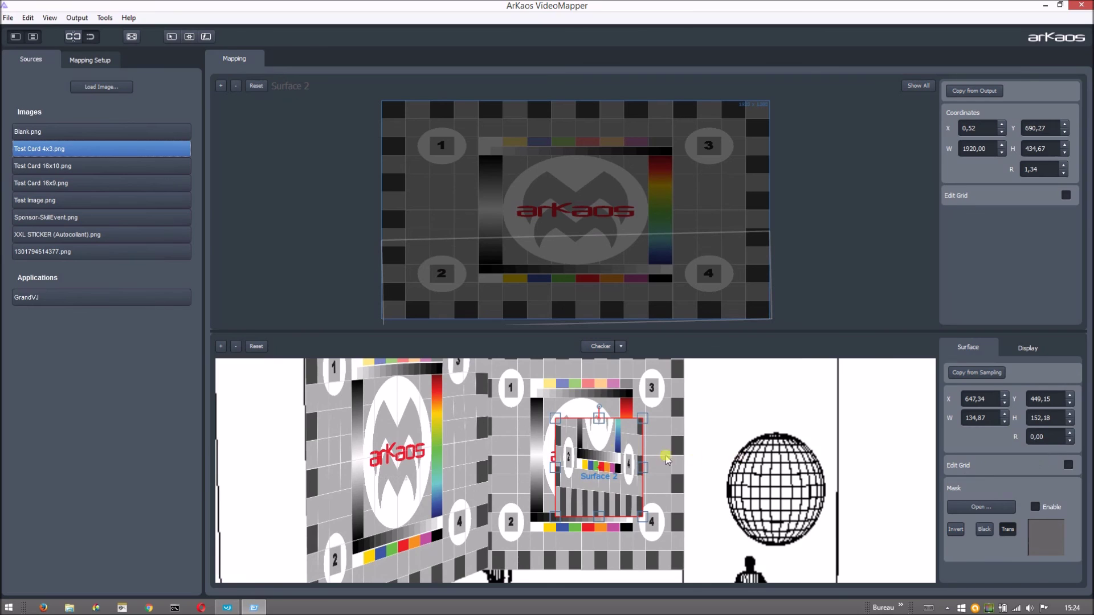